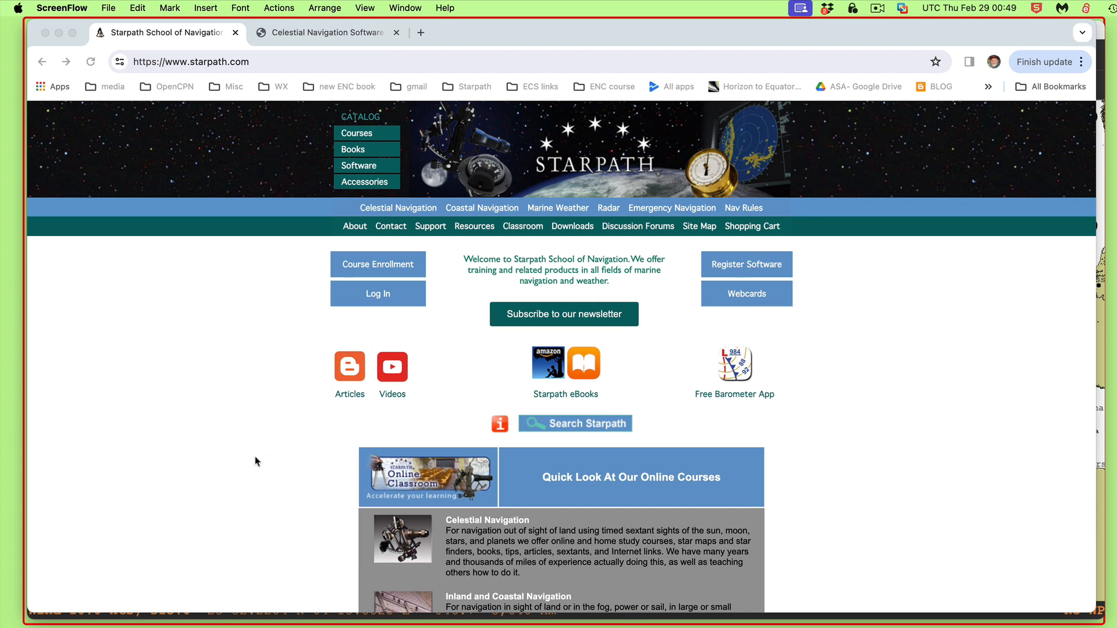
Open the Practice Problems section of the Starpath resources library
click(477, 230)
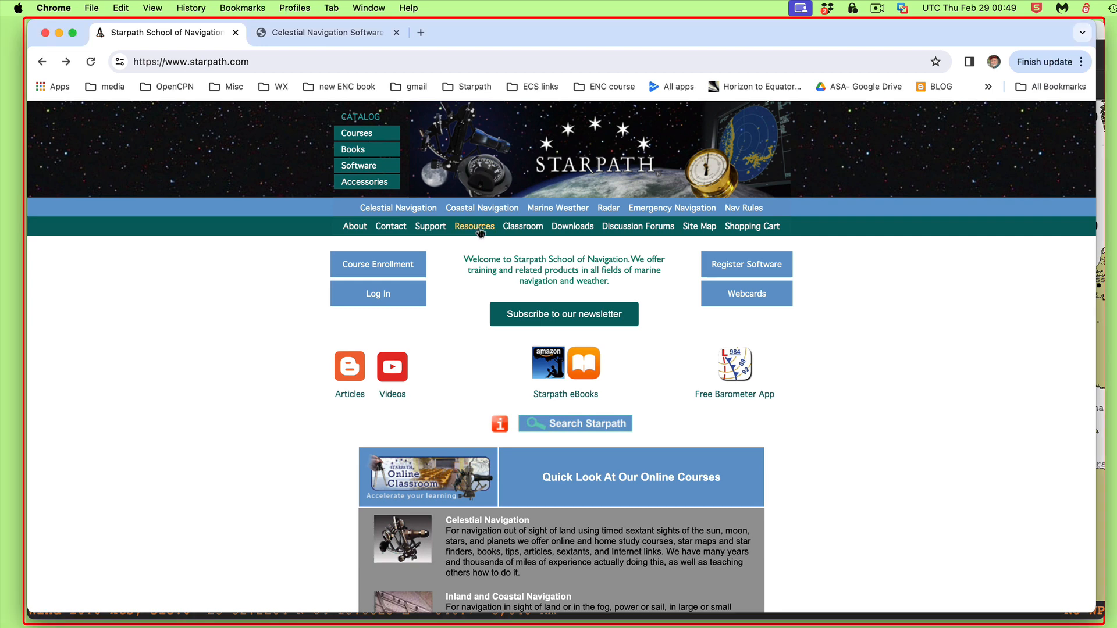
click(480, 231)
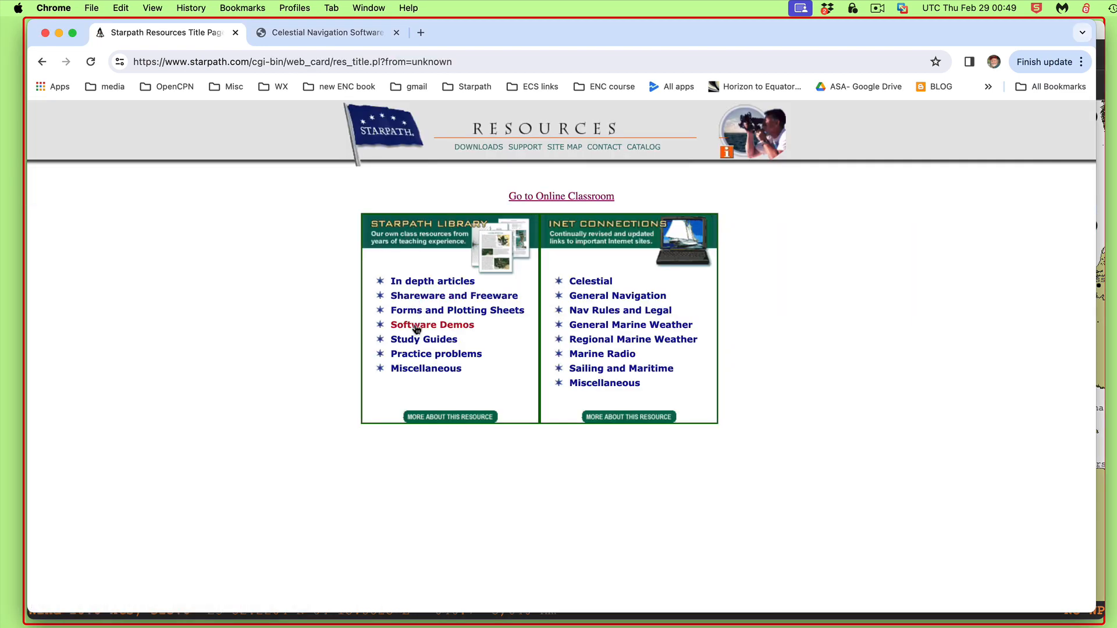
click(414, 354)
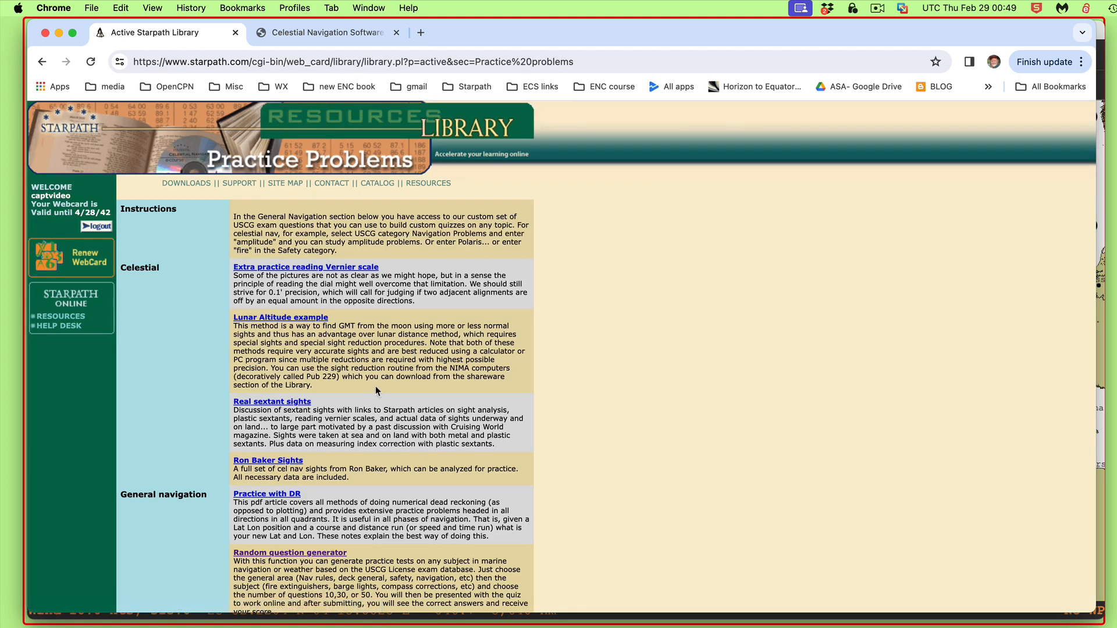
Open the Random question generator and set the quiz topic to Navigation Problems
scroll(378, 396, down, 2)
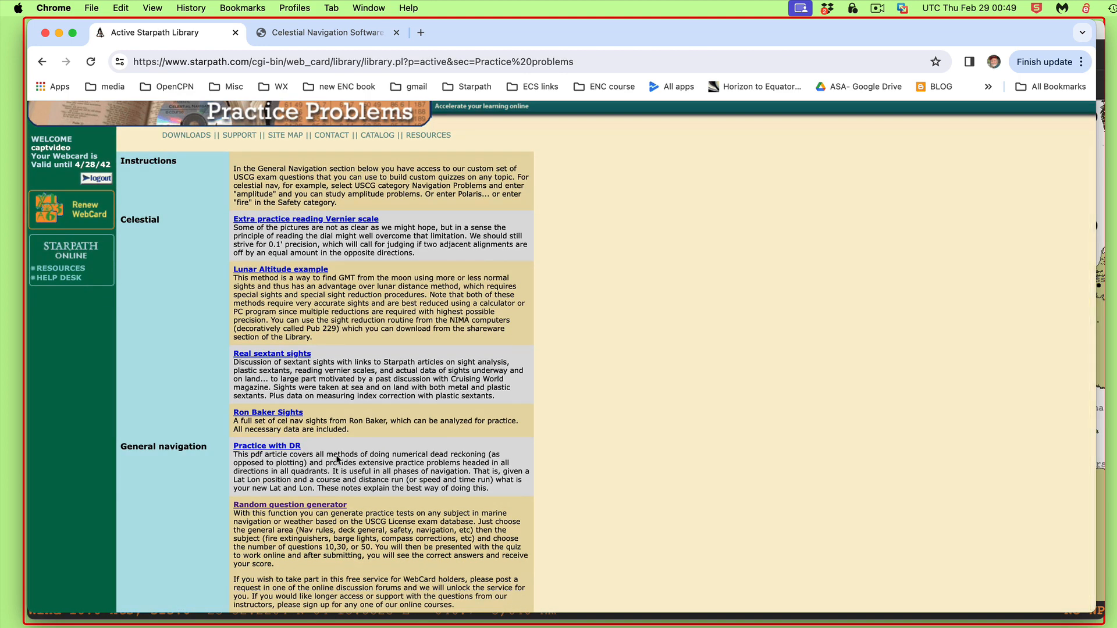
click(286, 506)
click(620, 141)
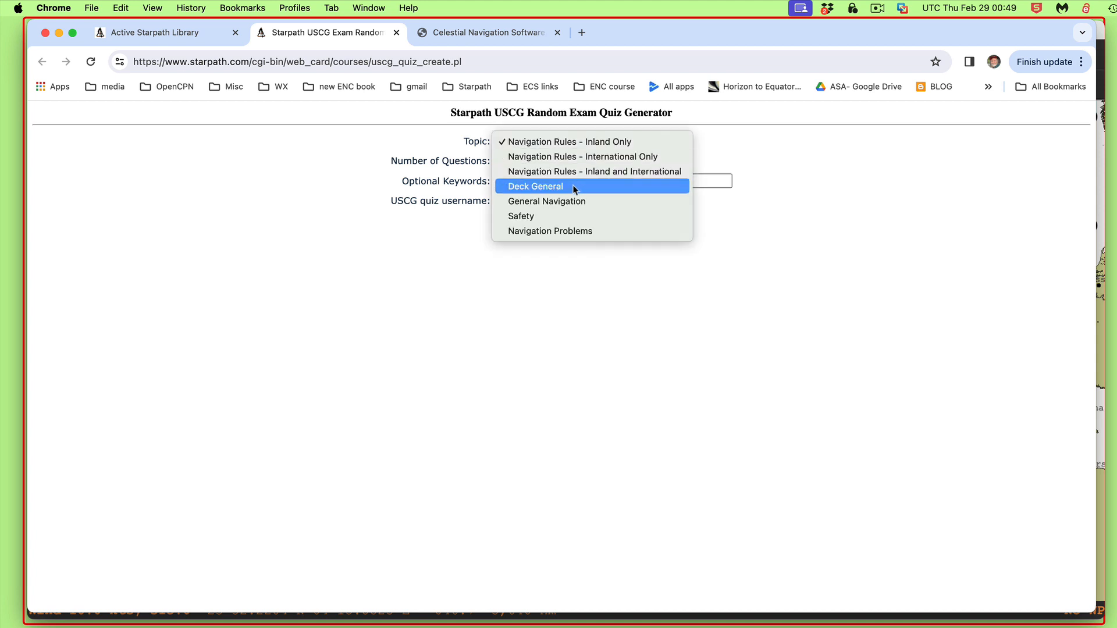
click(560, 233)
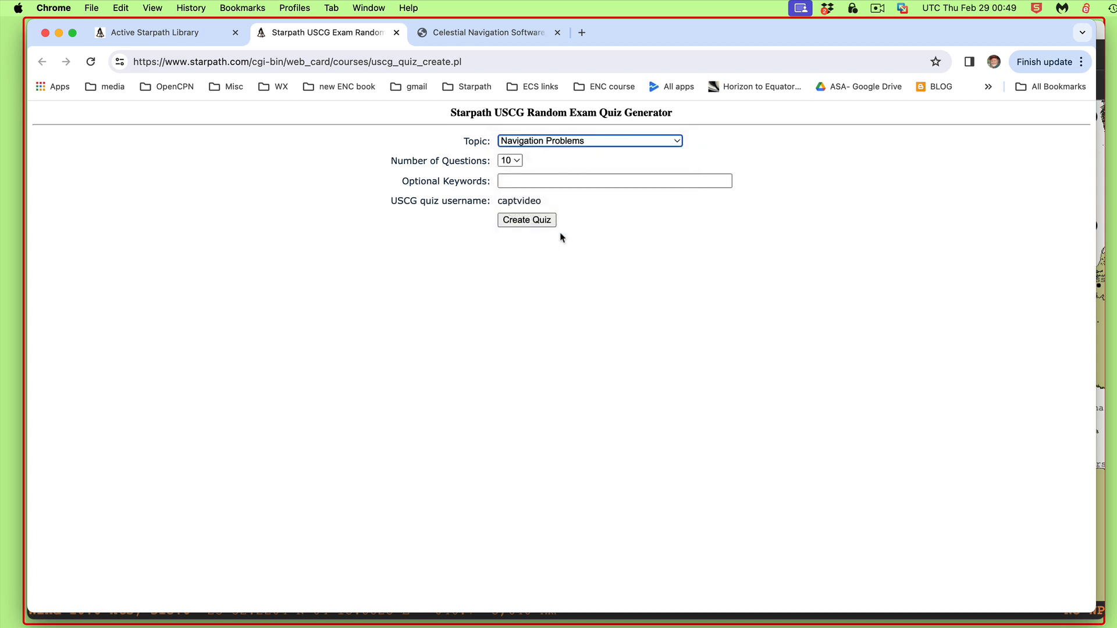
Enter the keywords great circle, set the number of questions to 50, and create the quiz
click(559, 182)
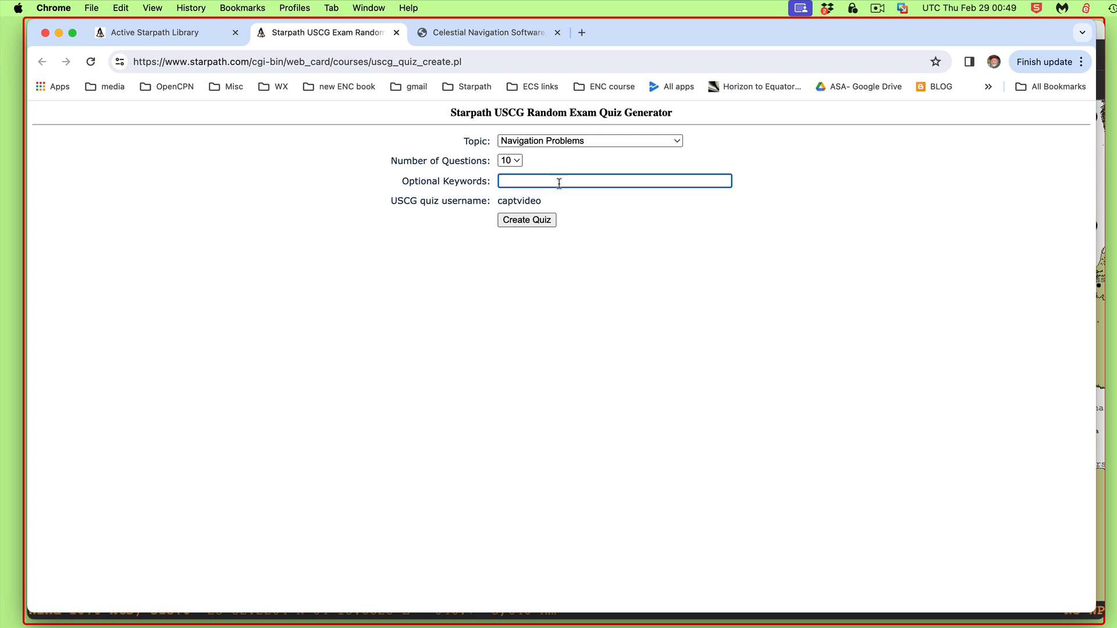
text(great circle)
click(518, 162)
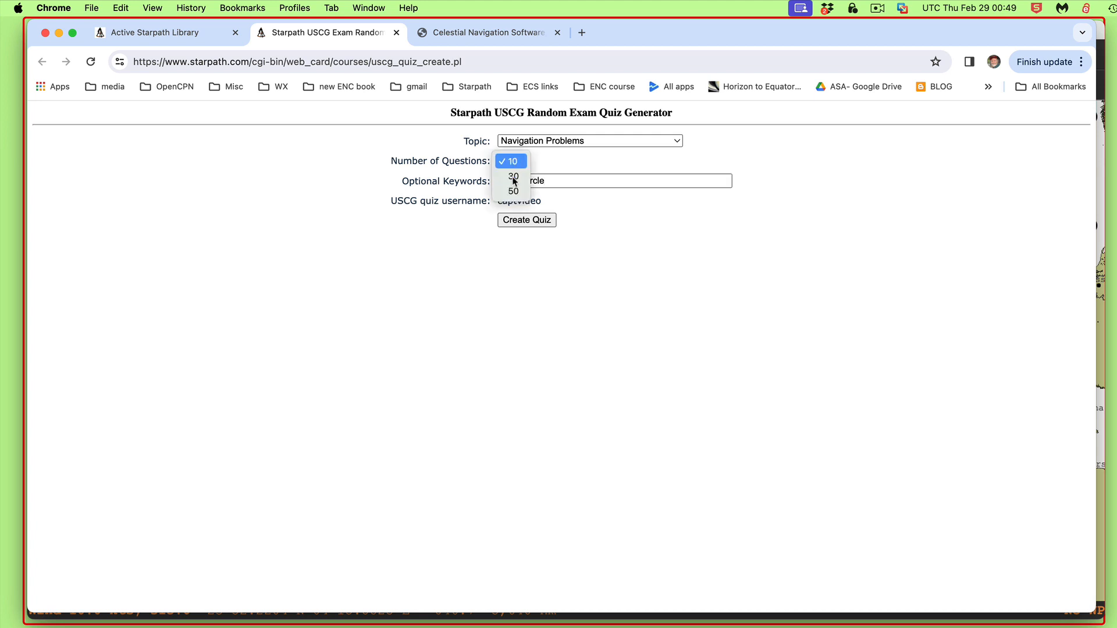
click(513, 191)
click(526, 223)
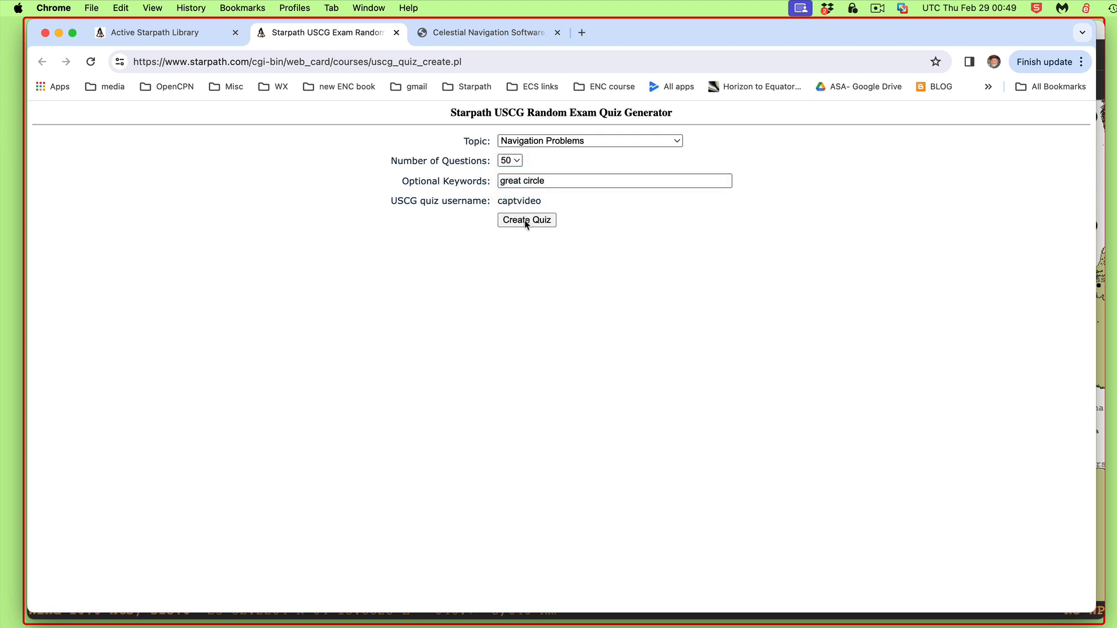
Read through the generated great circle quiz questions
scroll(648, 466, down, 7)
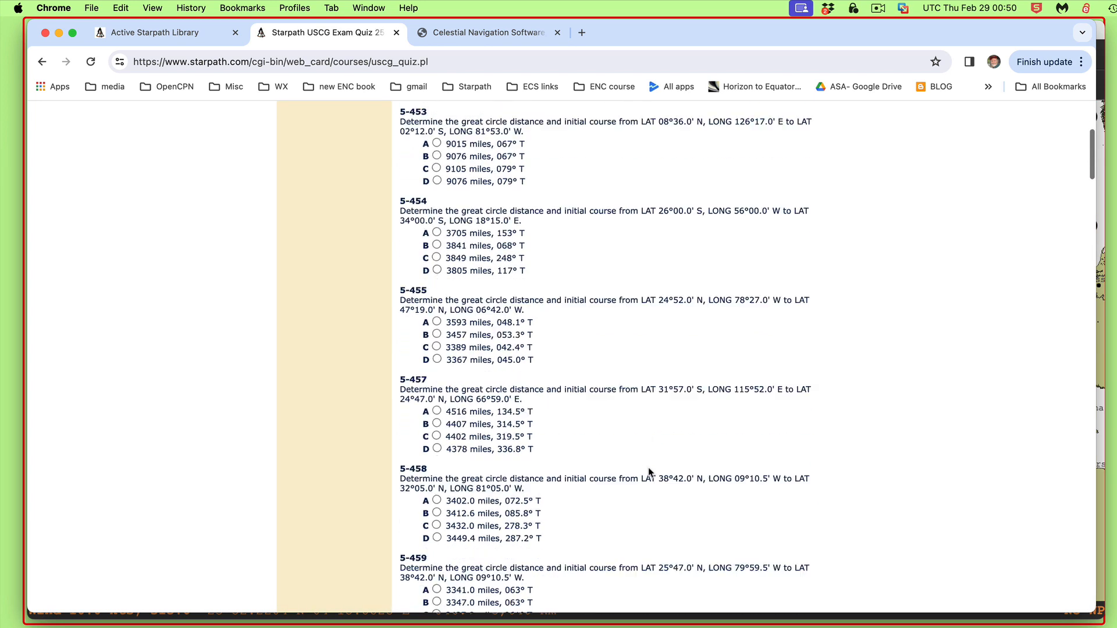
scroll(648, 467, down, 20)
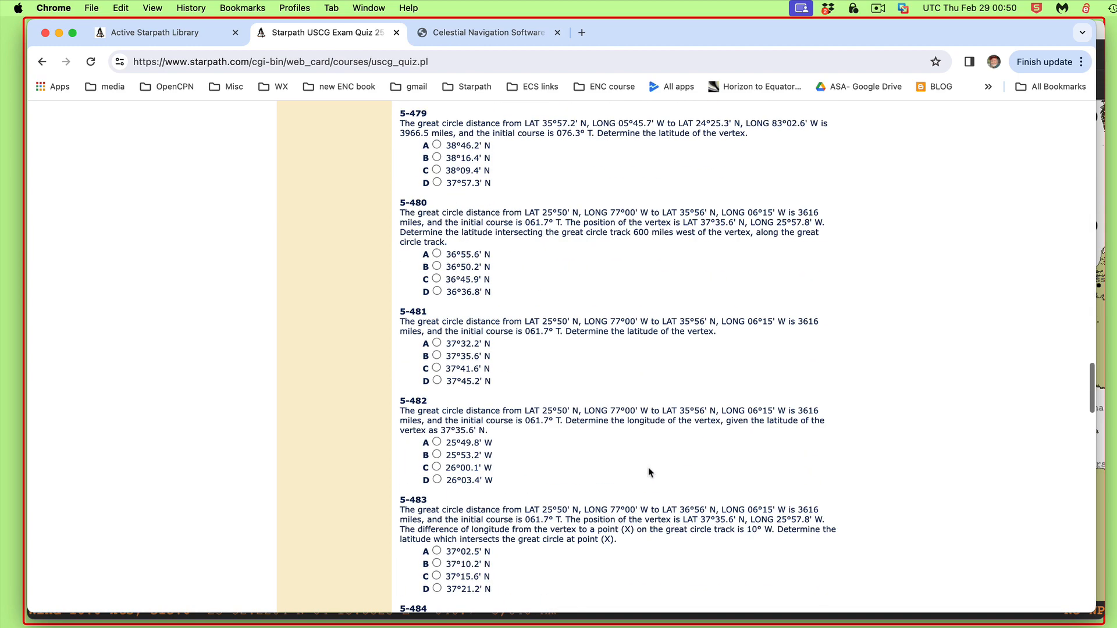
scroll(648, 473, down, 20)
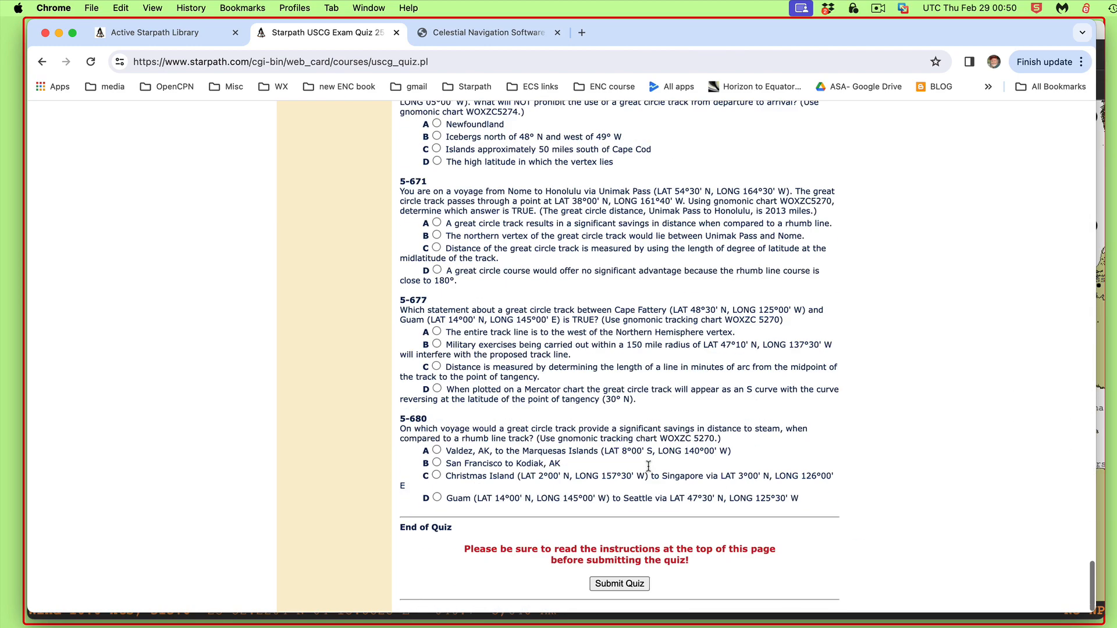
scroll(648, 467, up, 20)
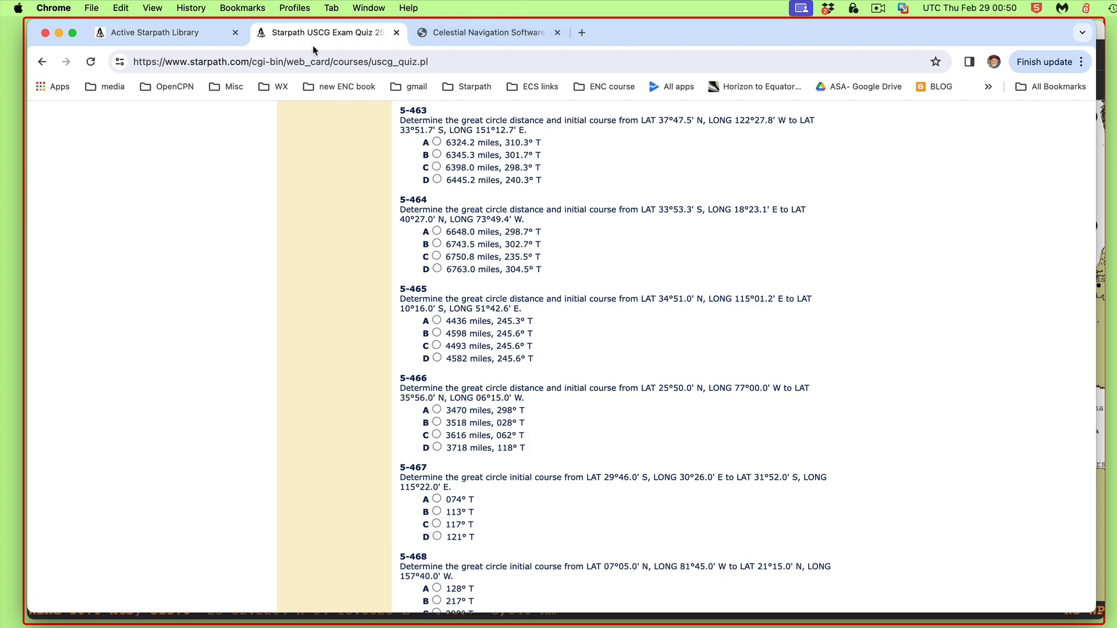
Bring the USCG CG questons.rtf document forward and position its window over the chart
double_click(664, 37)
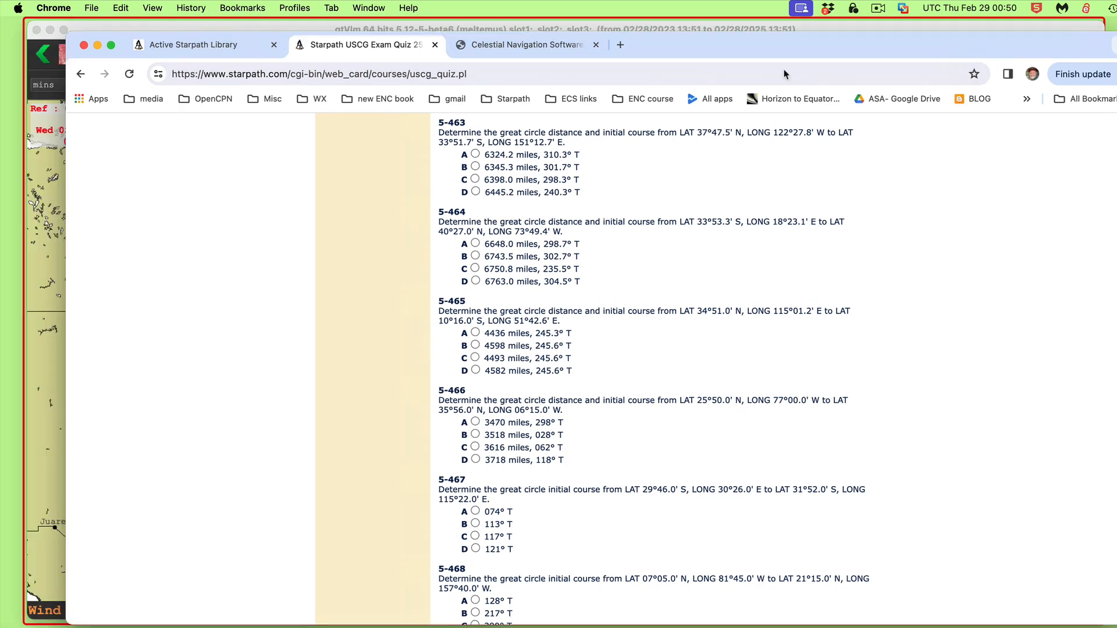
drag(806, 625, 818, 114)
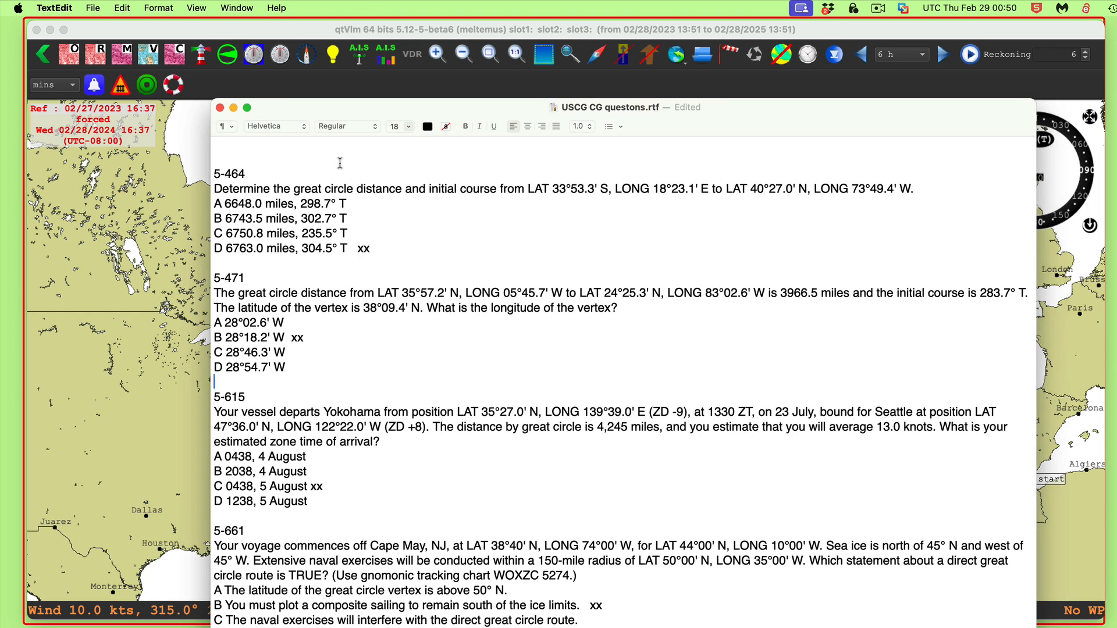
click(496, 388)
drag(771, 123, 881, 181)
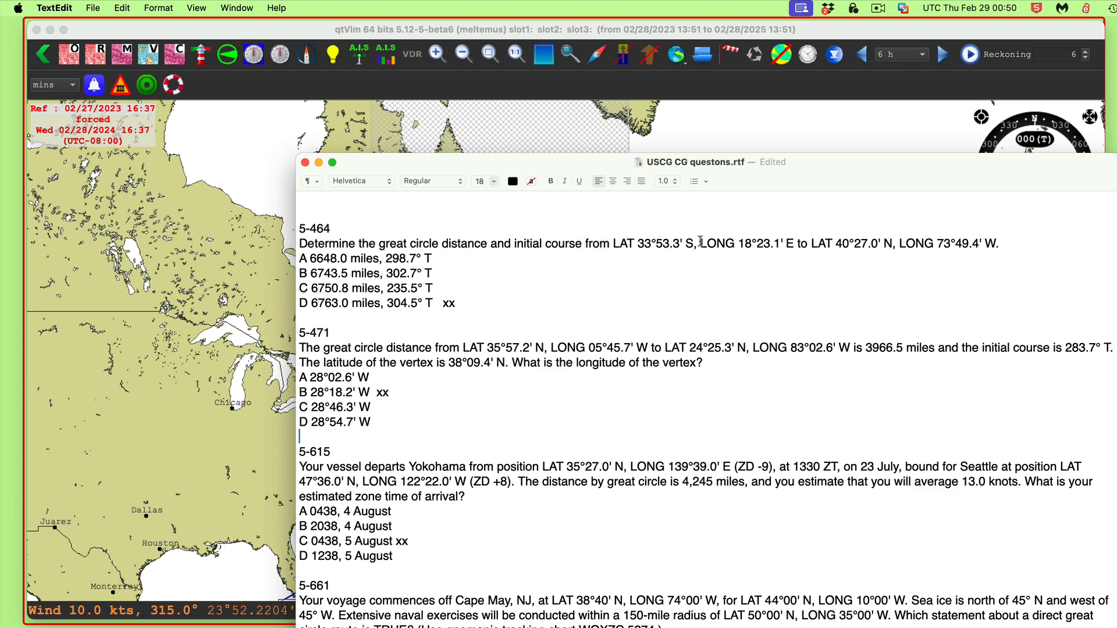
drag(784, 166, 810, 166)
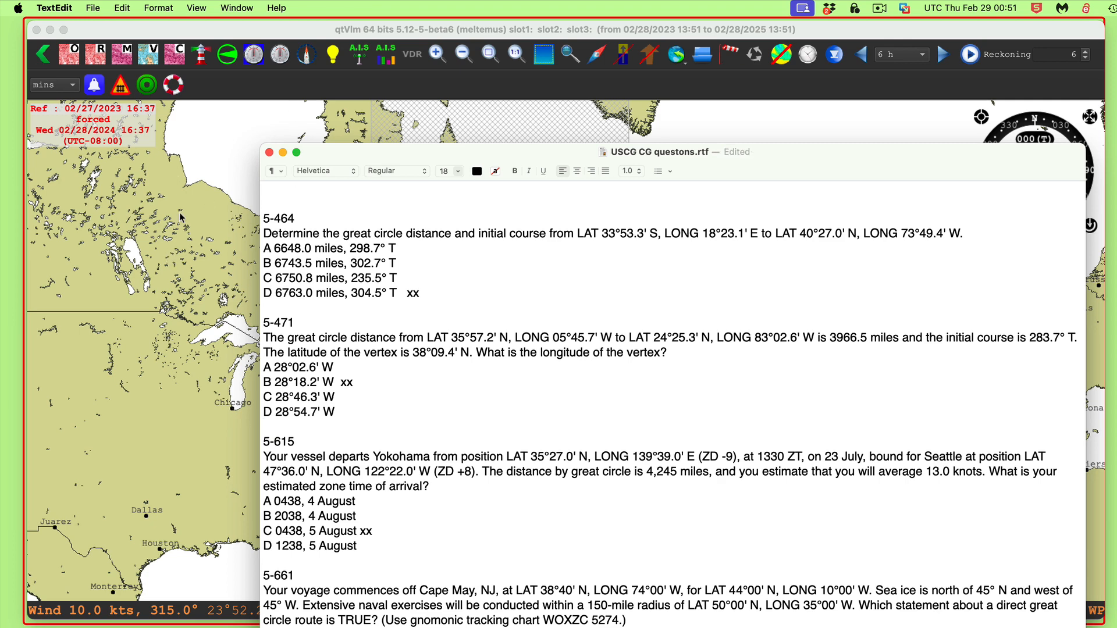
drag(806, 153, 1040, 169)
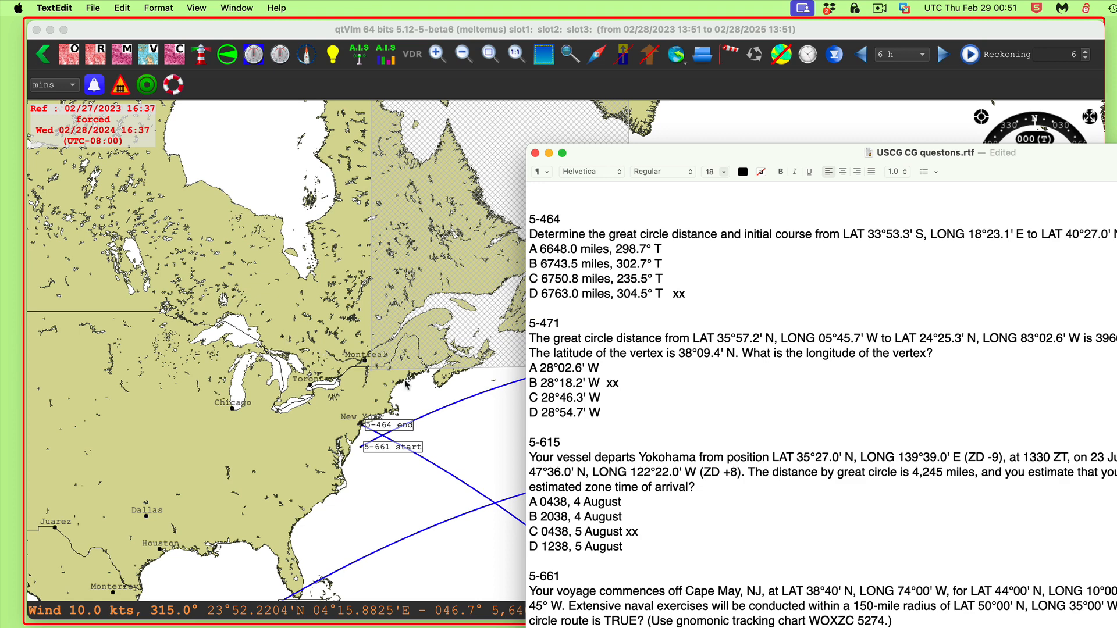
Examine the plotted great circle tracks for questions 5-464, 5-471 and 5-661 on the chart
click(295, 238)
drag(295, 238, 225, 117)
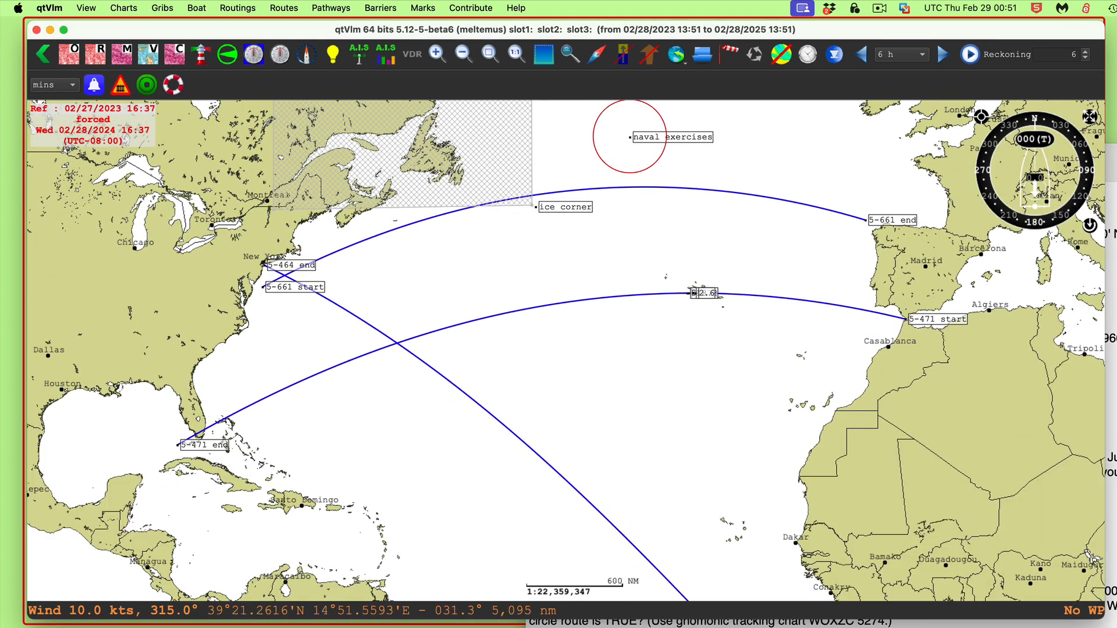
click(1112, 279)
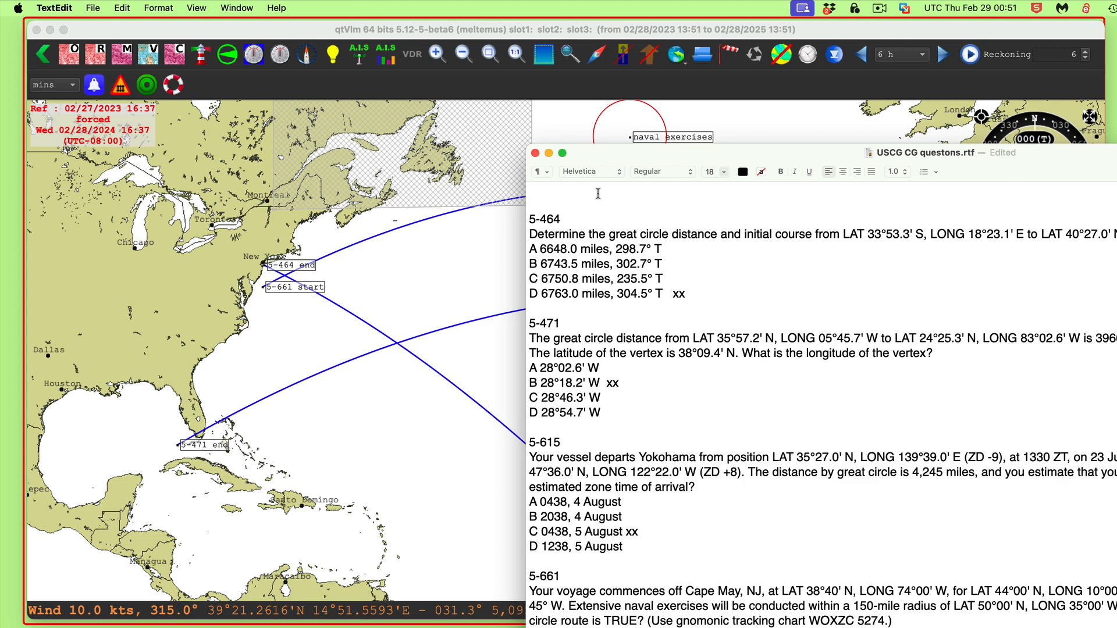
click(428, 288)
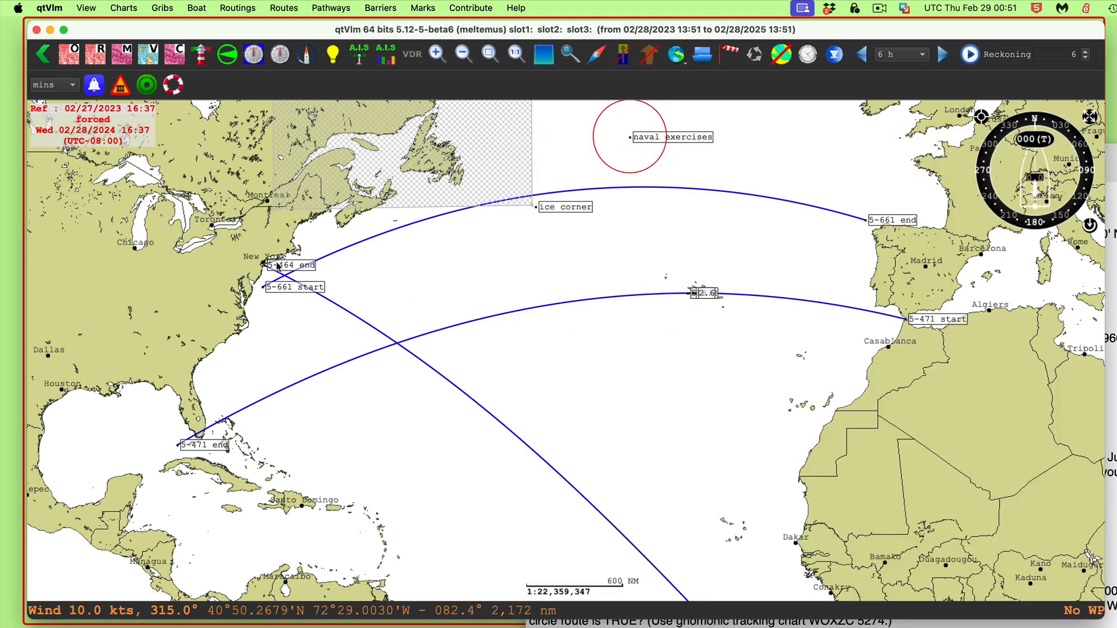
drag(637, 397, 474, 141)
drag(848, 412, 784, 301)
scroll(780, 314, down, 2)
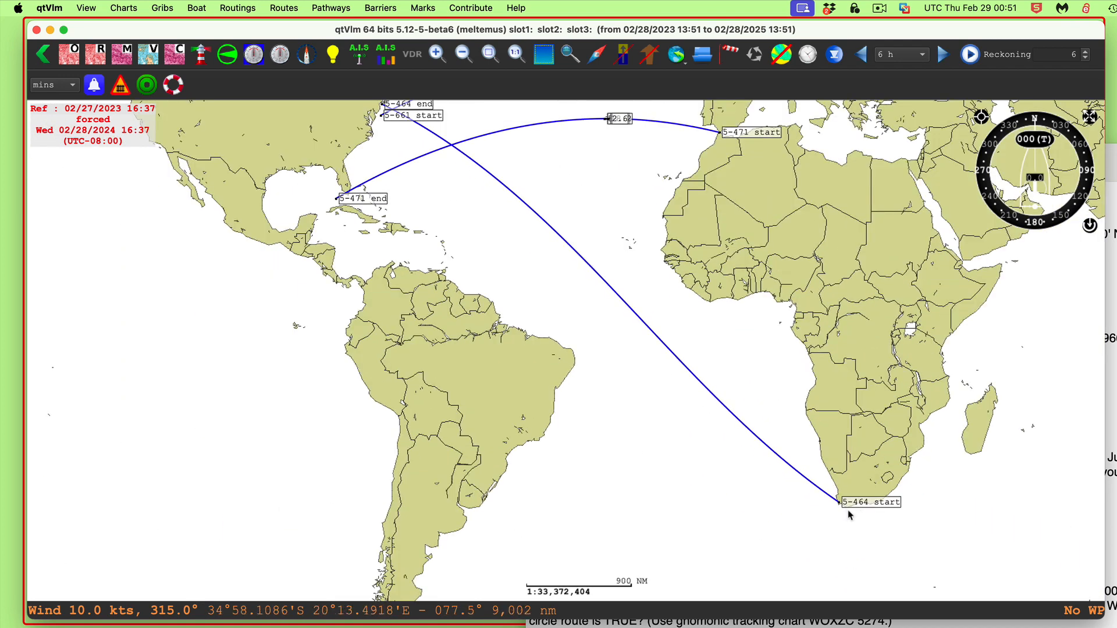
drag(807, 287, 855, 348)
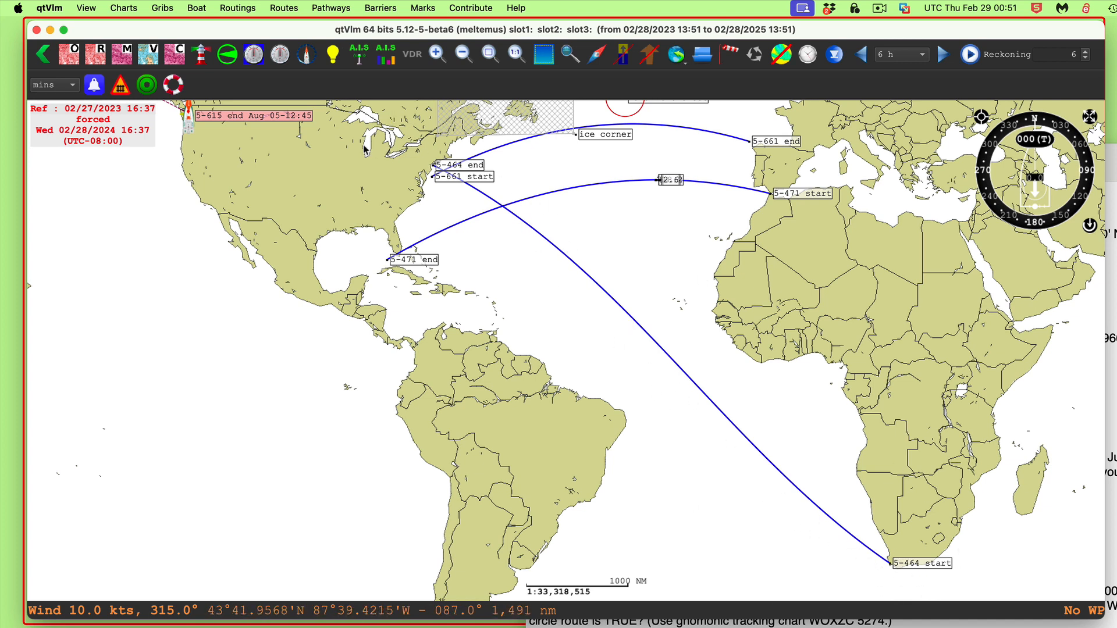
drag(843, 277, 819, 300)
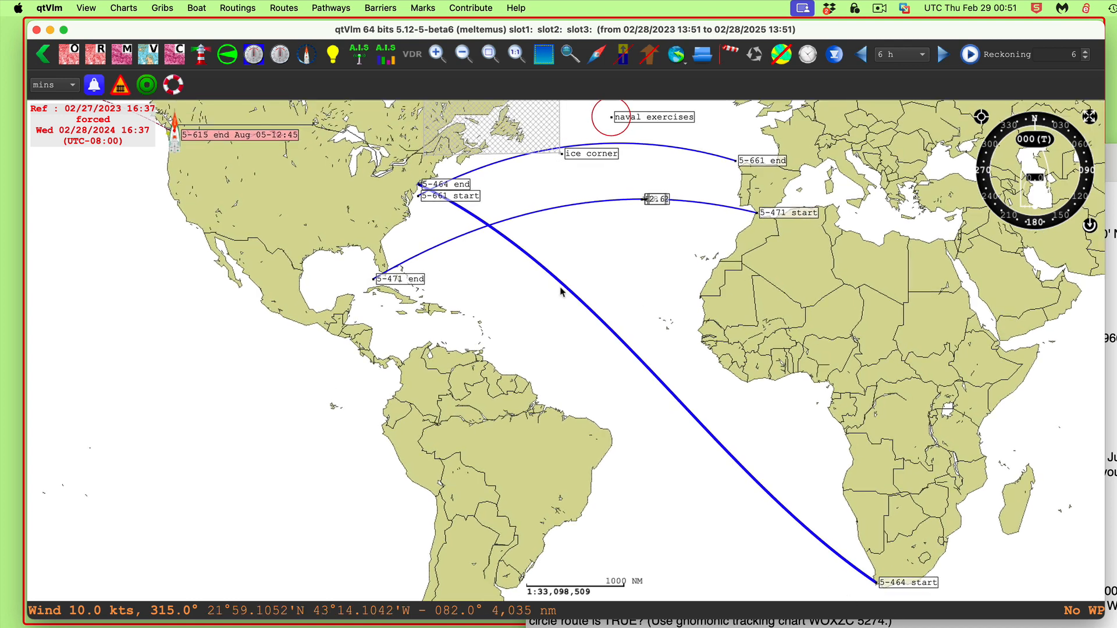
scroll(886, 342, down, 3)
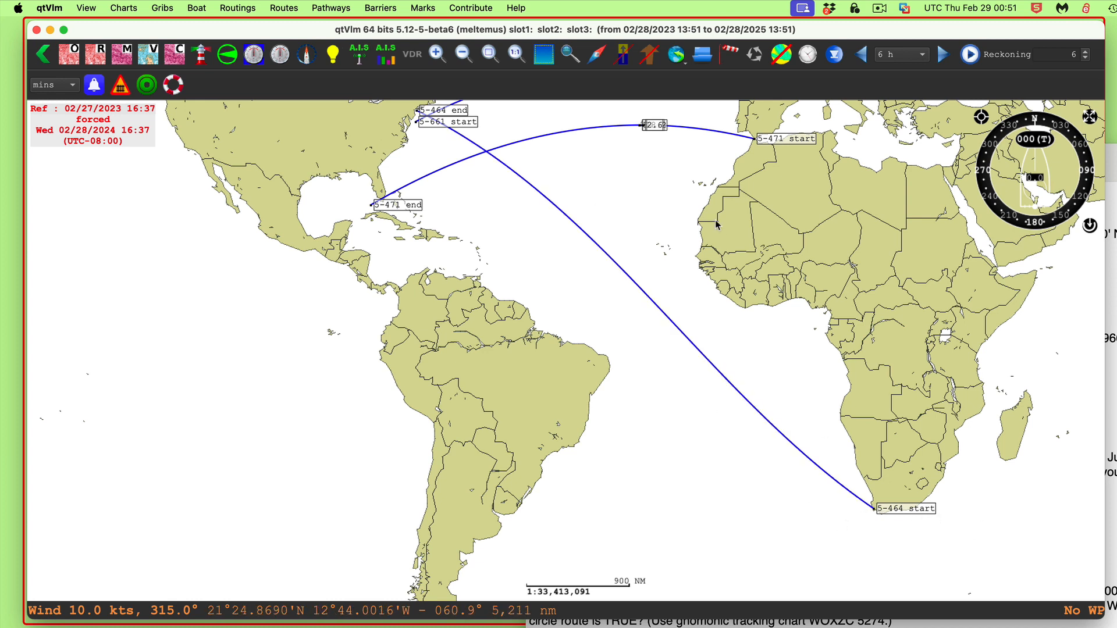
right_click(908, 512)
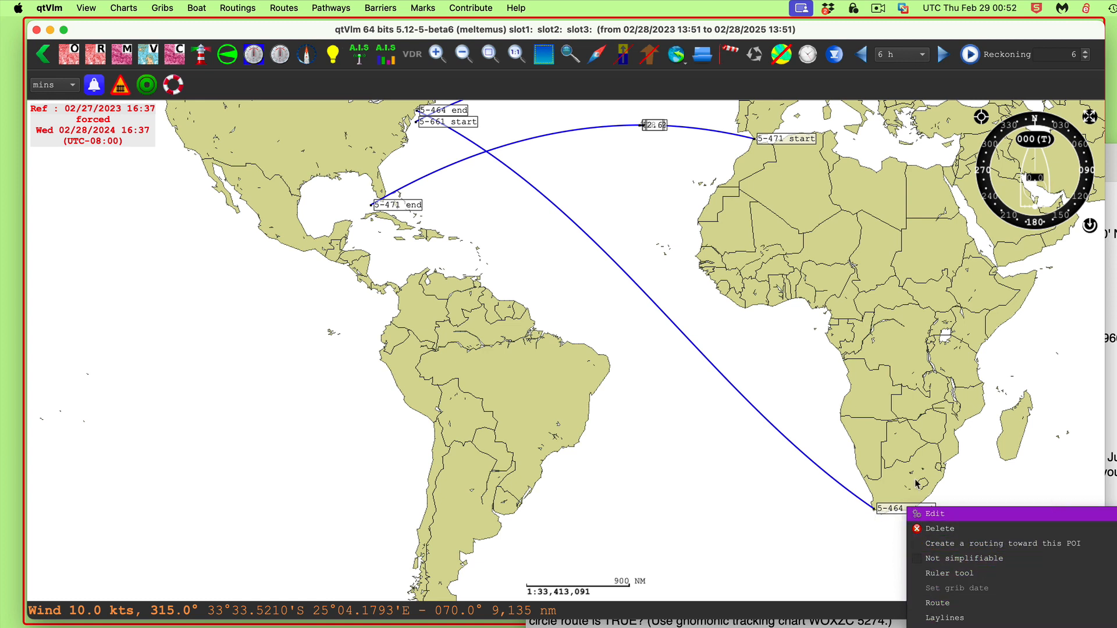
click(1050, 389)
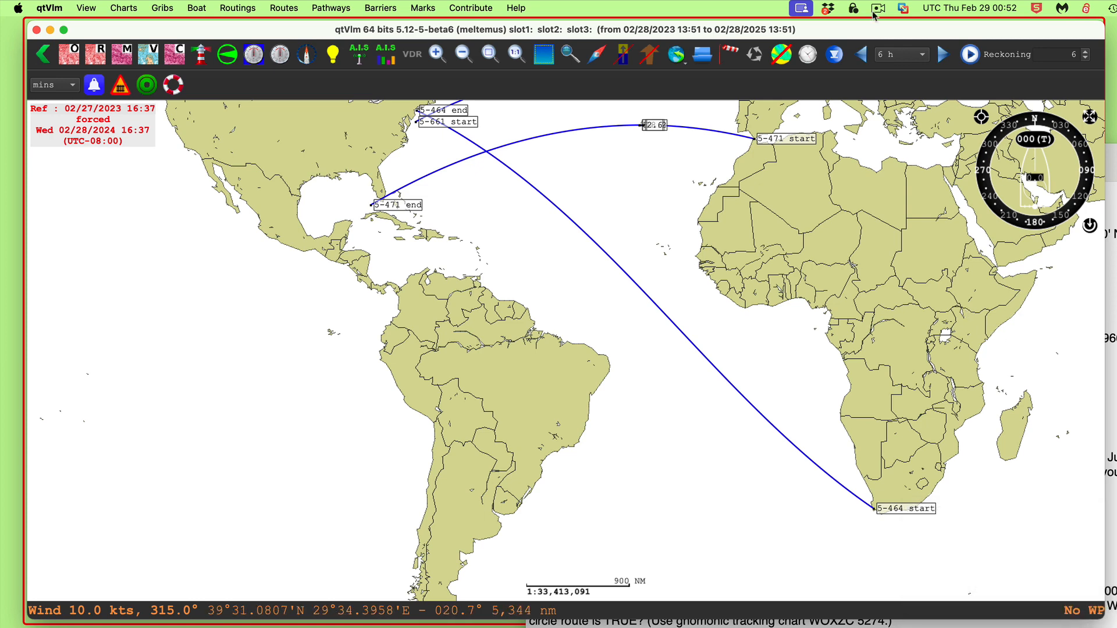
drag(593, 3, 593, 2)
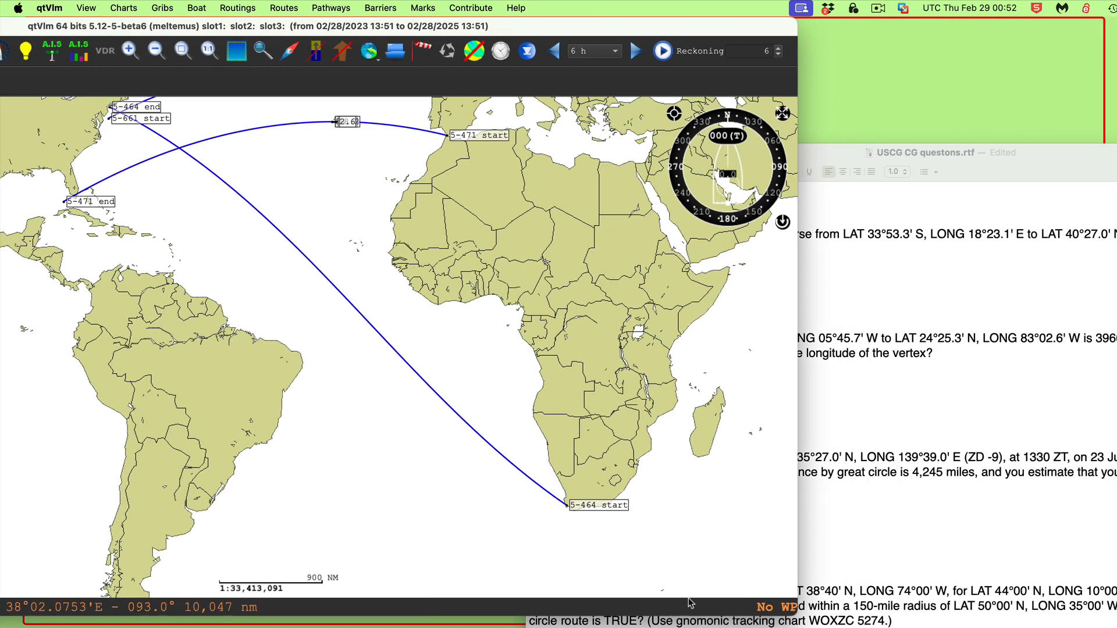
drag(754, 459, 682, 240)
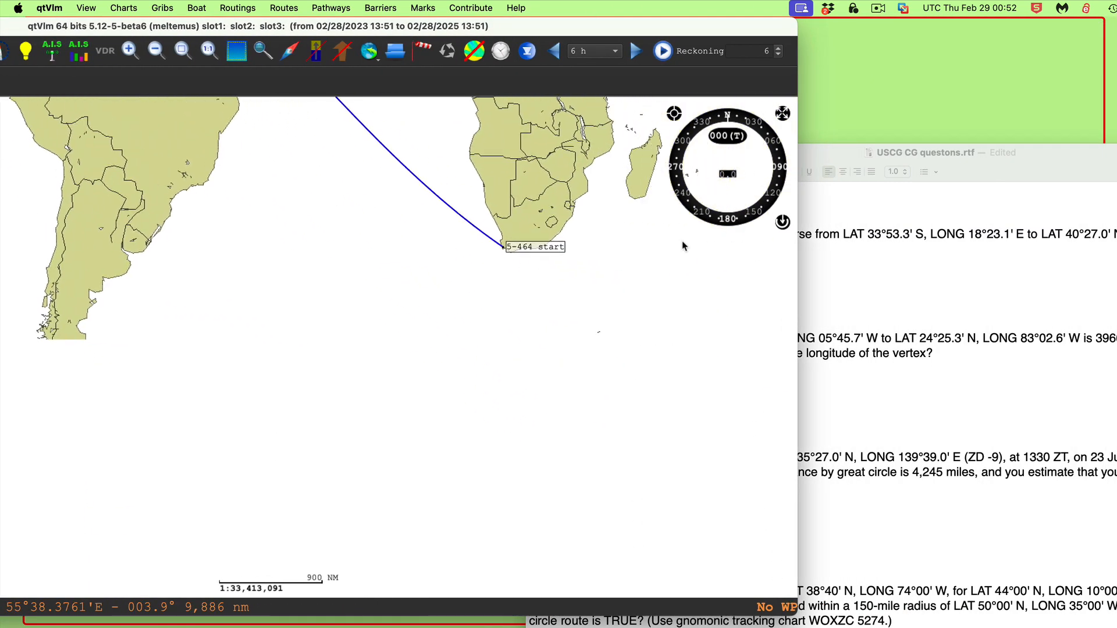
right_click(532, 245)
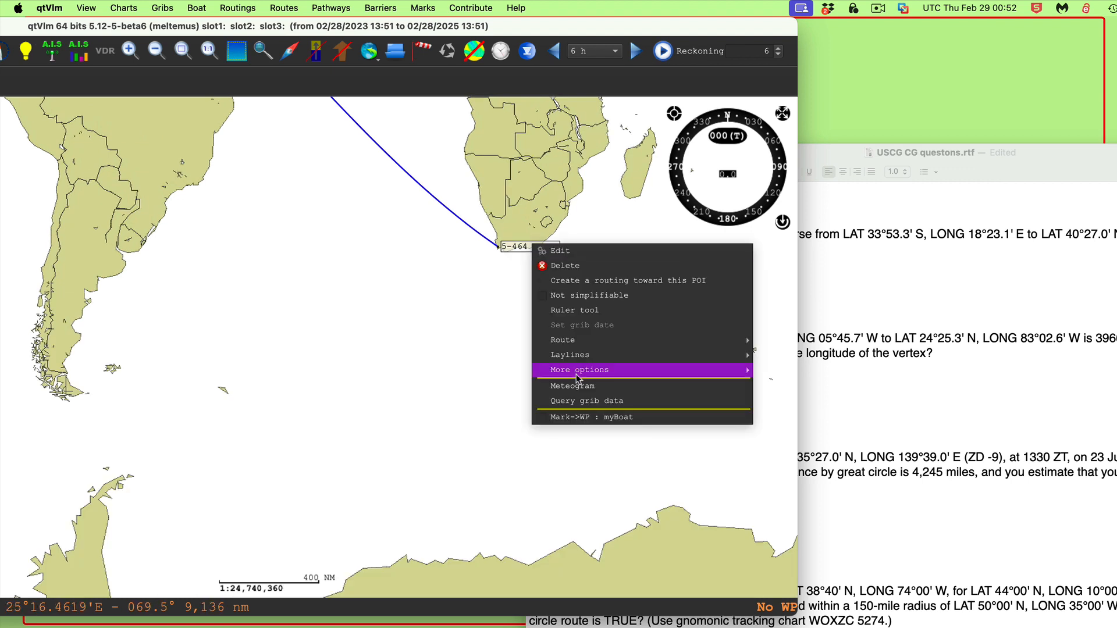
mouse_move(585, 376)
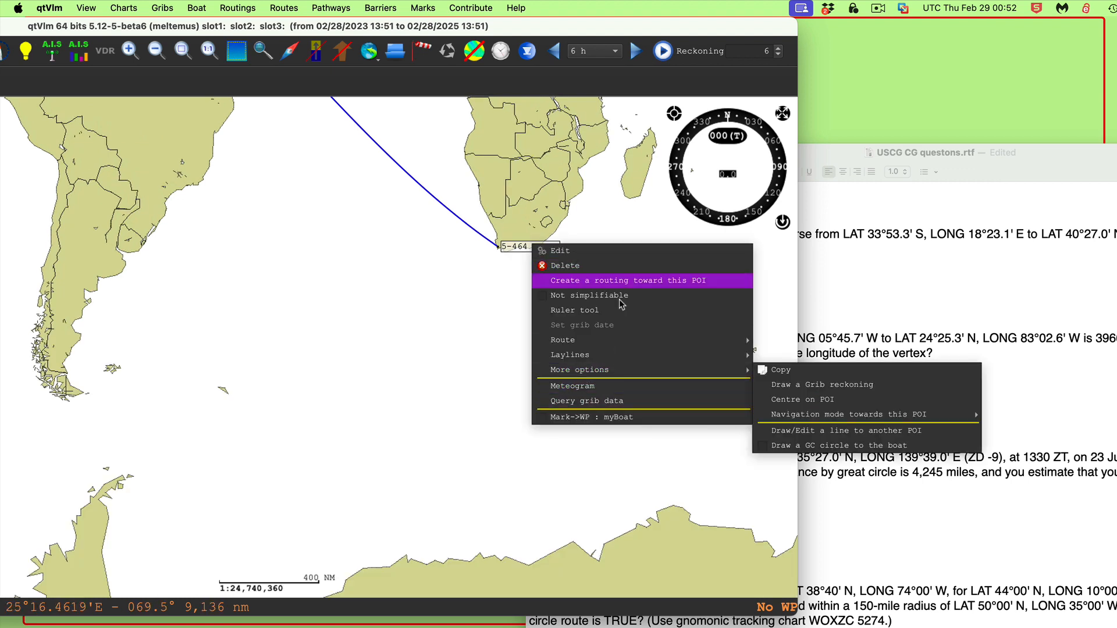
click(501, 331)
drag(501, 331, 152, 379)
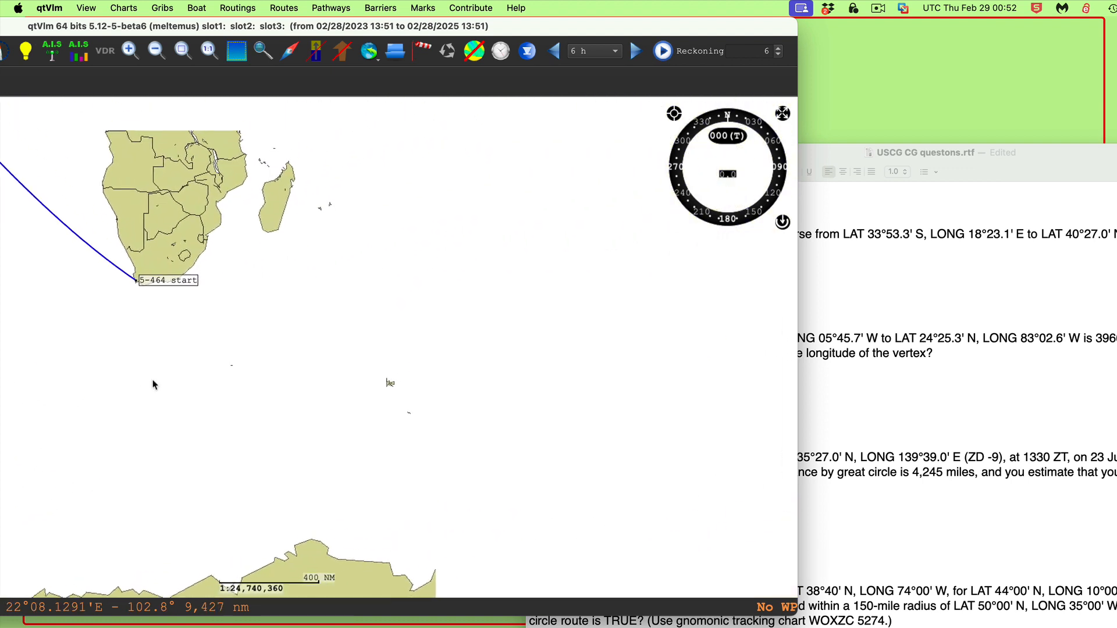
Try to add a rhumb line to the line between 5-464 start and 5-464 end
right_click(181, 284)
mouse_move(215, 406)
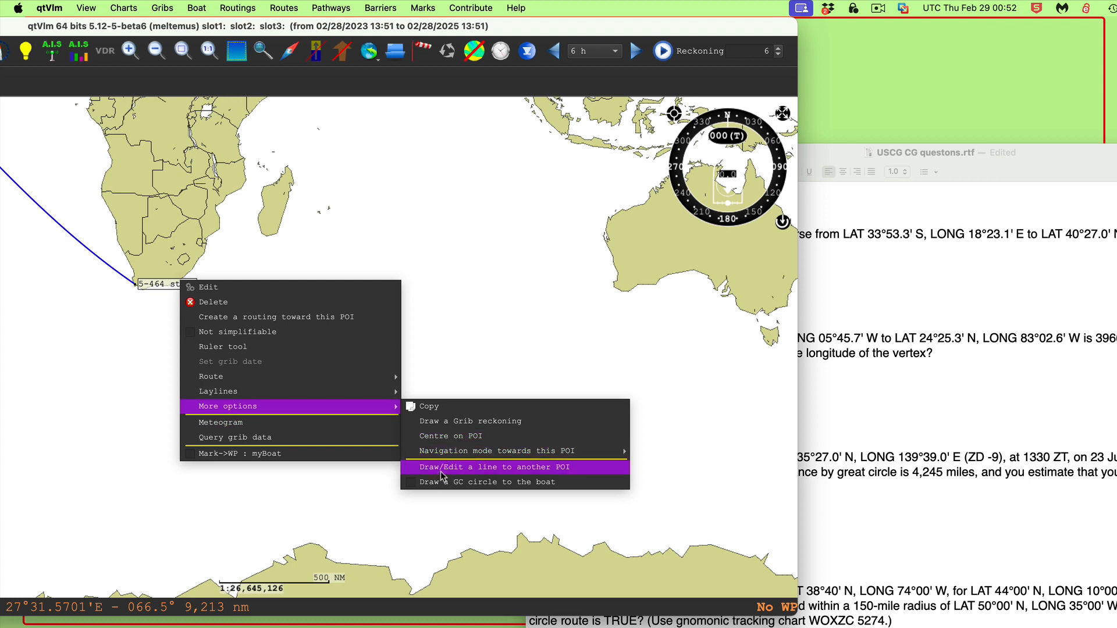
click(495, 467)
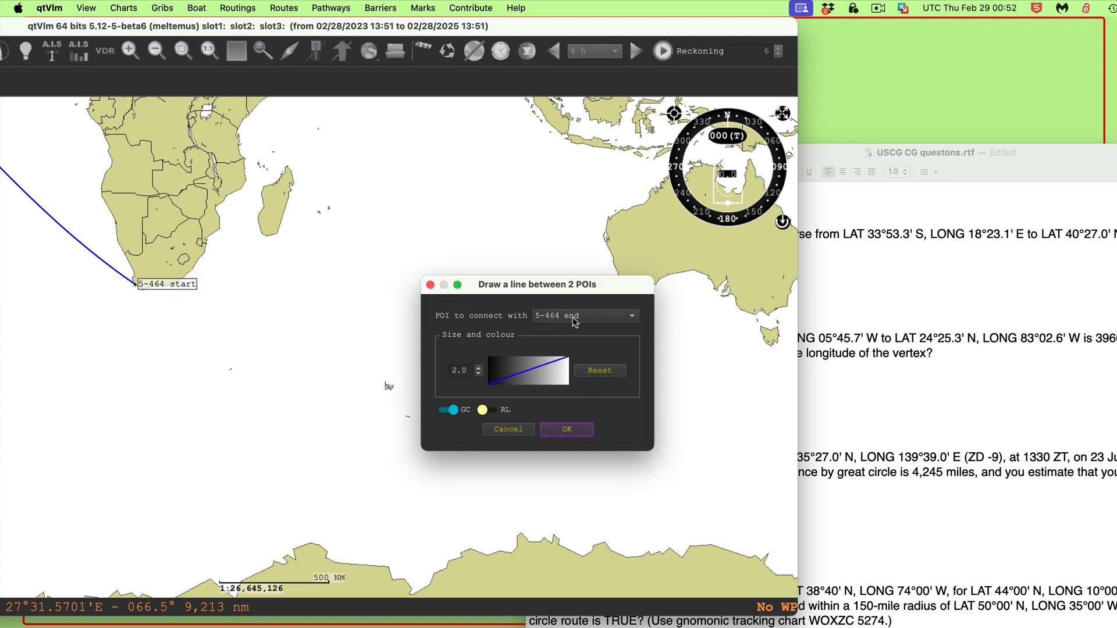
click(597, 321)
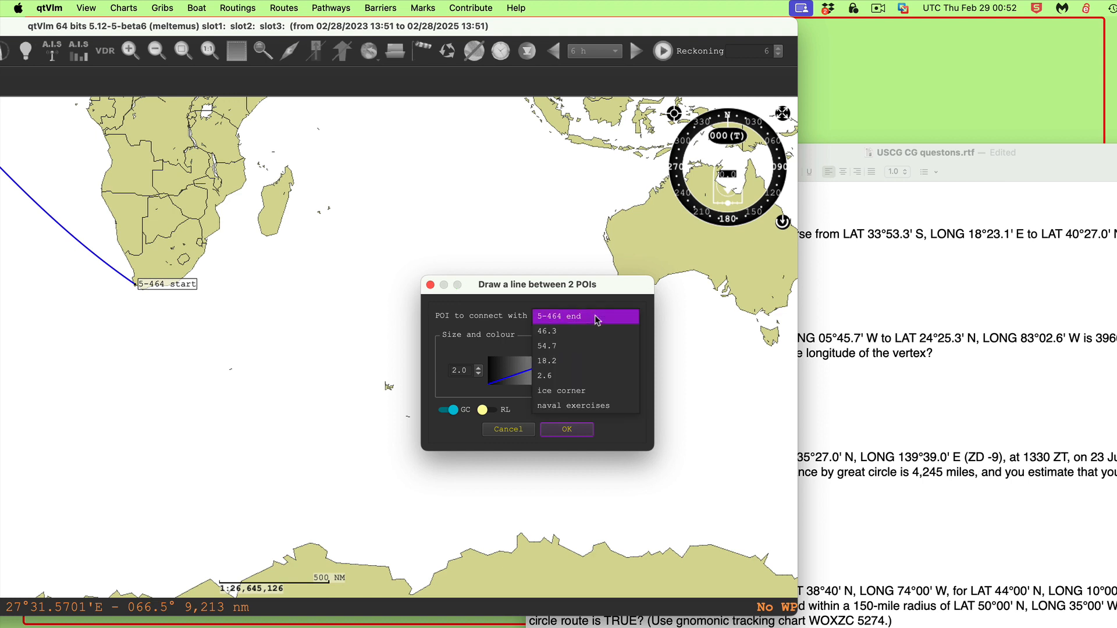
click(596, 320)
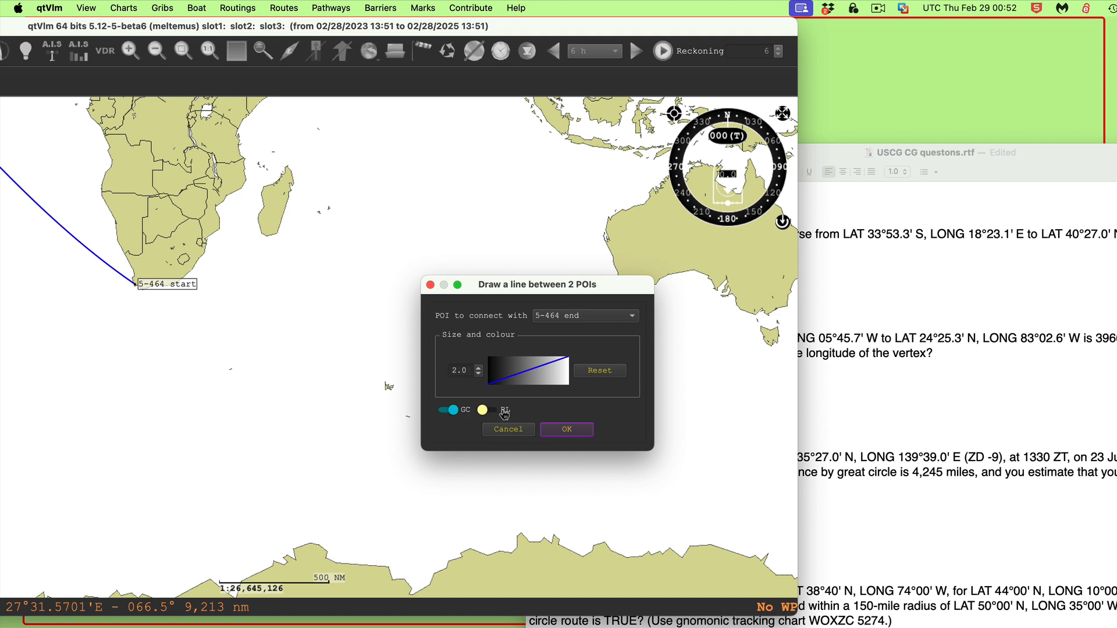
click(567, 430)
Turn on the rhumb line option for the line from 5-464 start to 5-464 end
drag(343, 276, 528, 281)
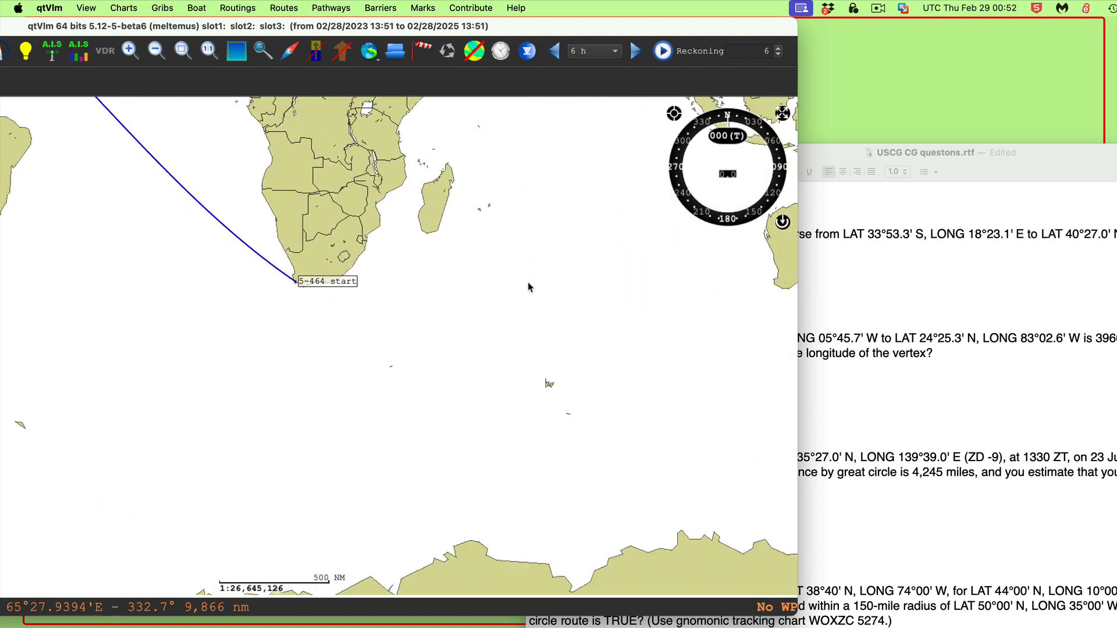
right_click(335, 282)
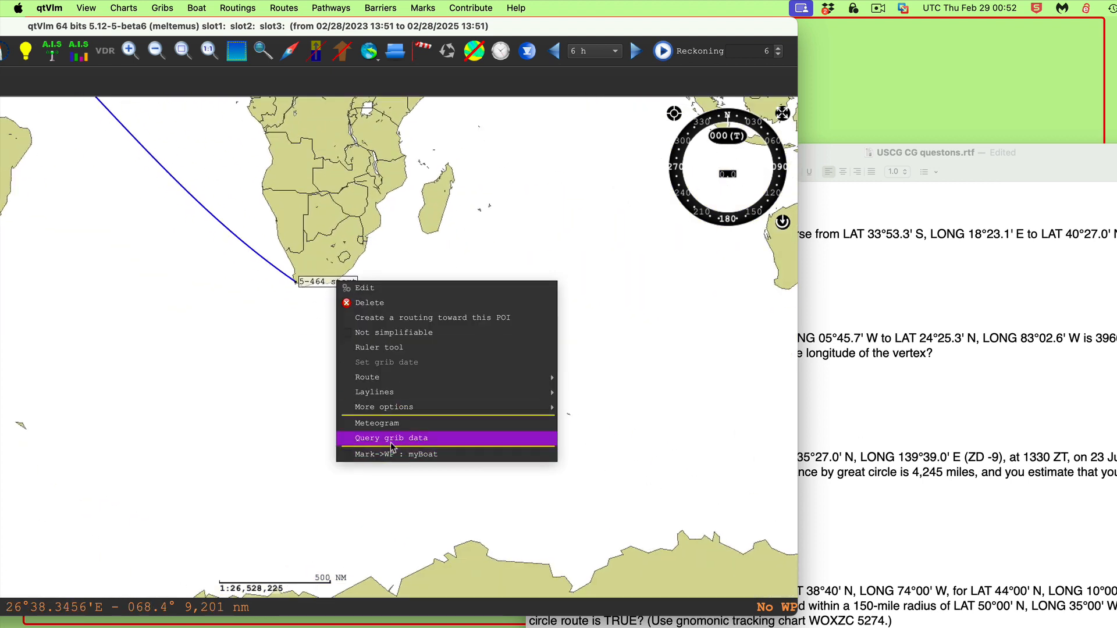
mouse_move(406, 409)
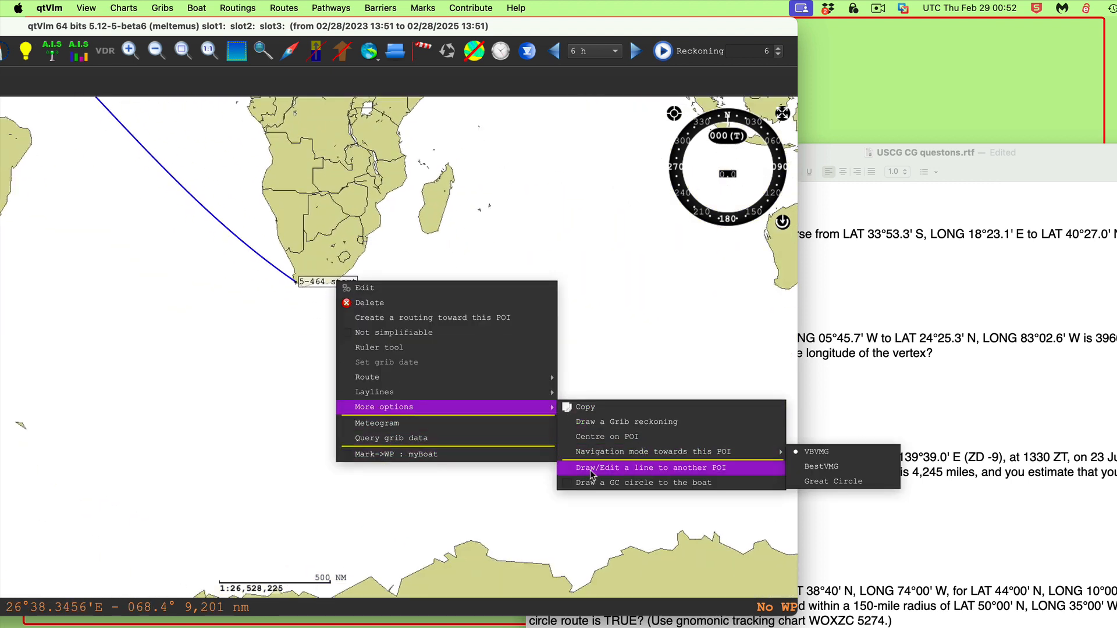
click(662, 475)
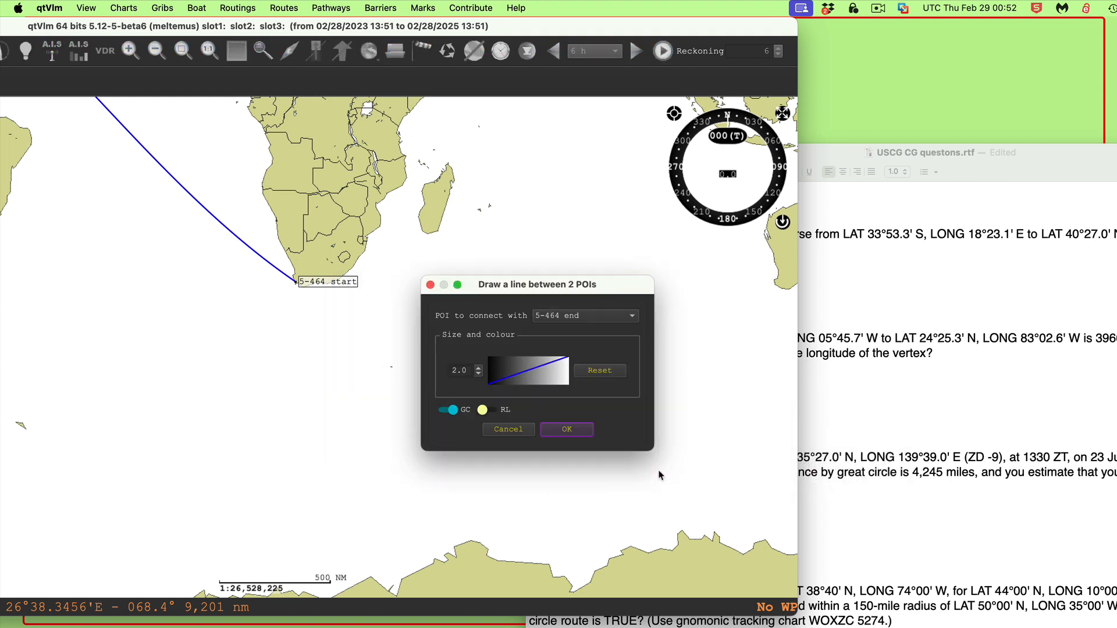
click(499, 413)
click(559, 430)
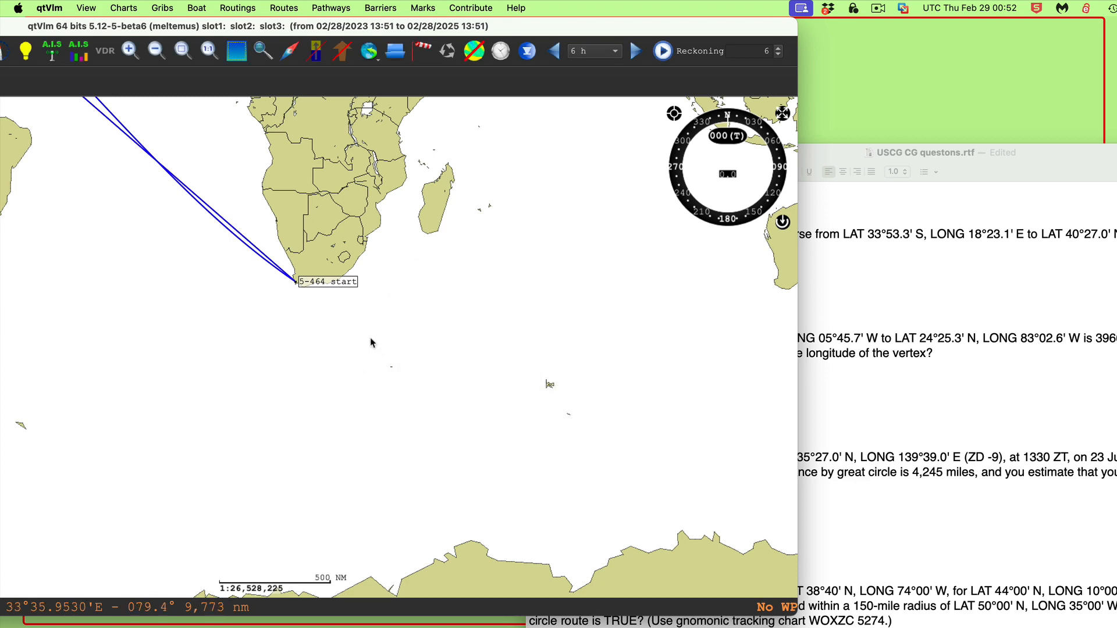
Compare the great circle and rhumb line courses and distances for question 5-464 on the chart
drag(368, 342, 728, 563)
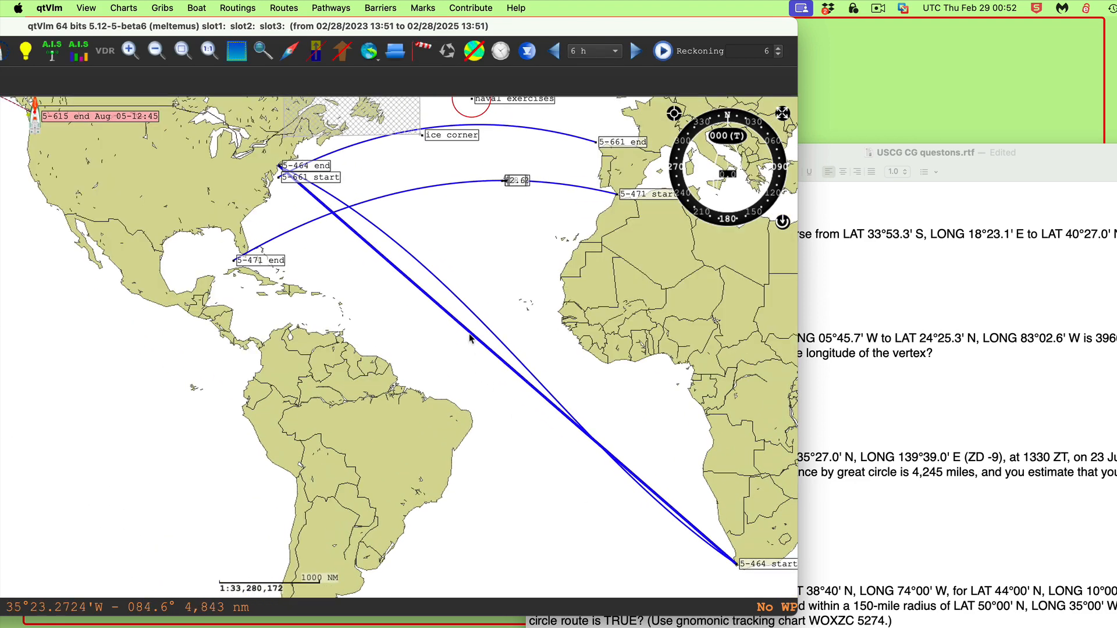
mouse_move(469, 333)
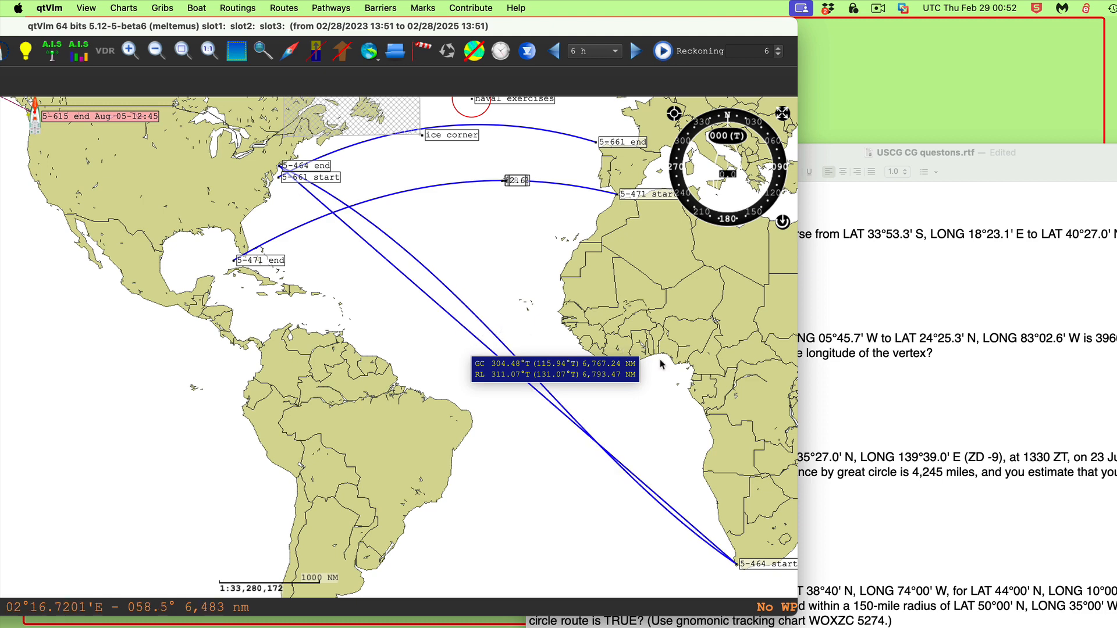
drag(740, 386, 652, 317)
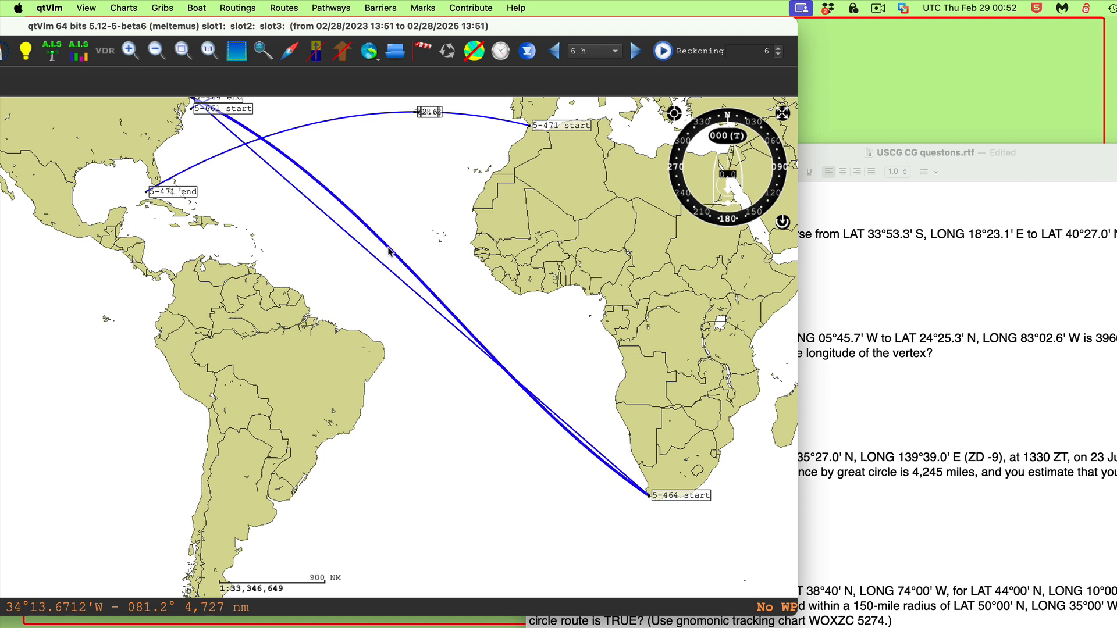
mouse_move(389, 251)
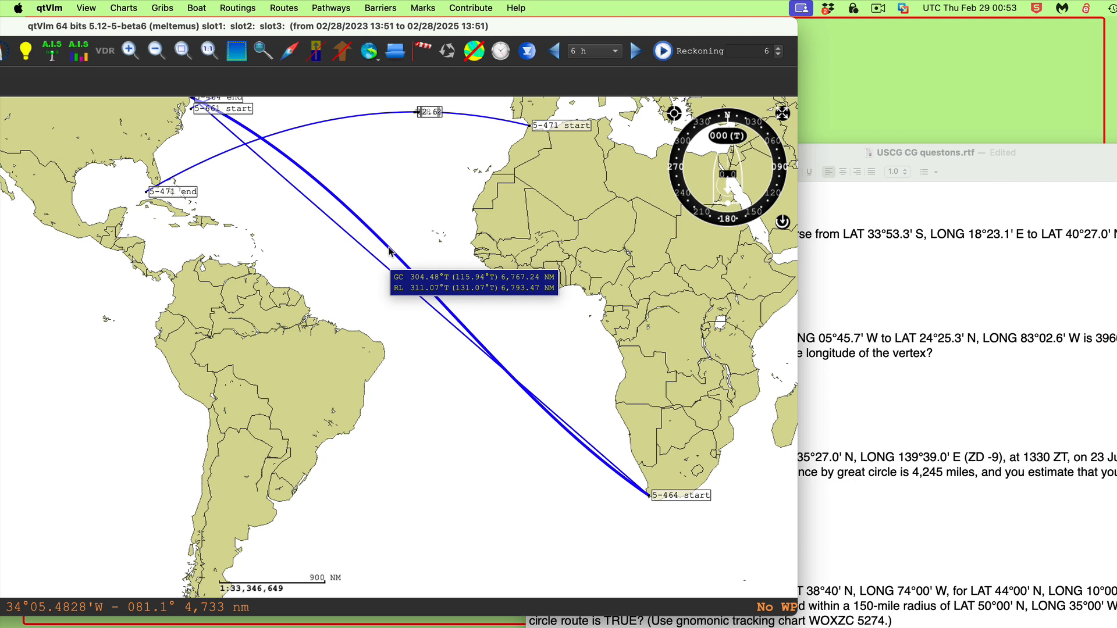
Reposition the question document window beside the chart
drag(872, 156, 1116, 141)
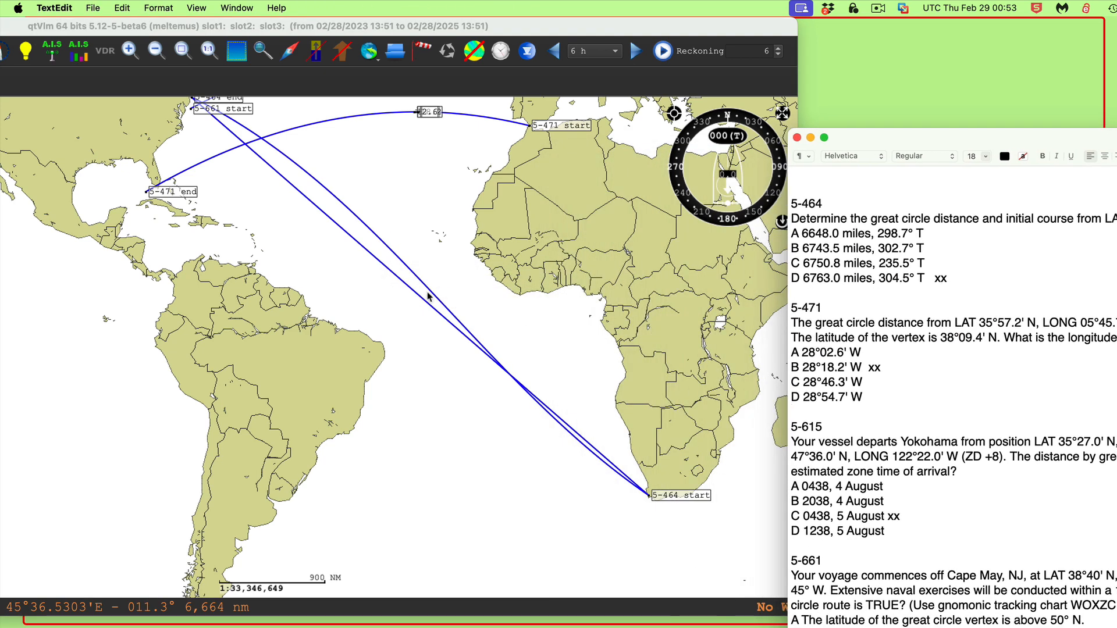
click(457, 289)
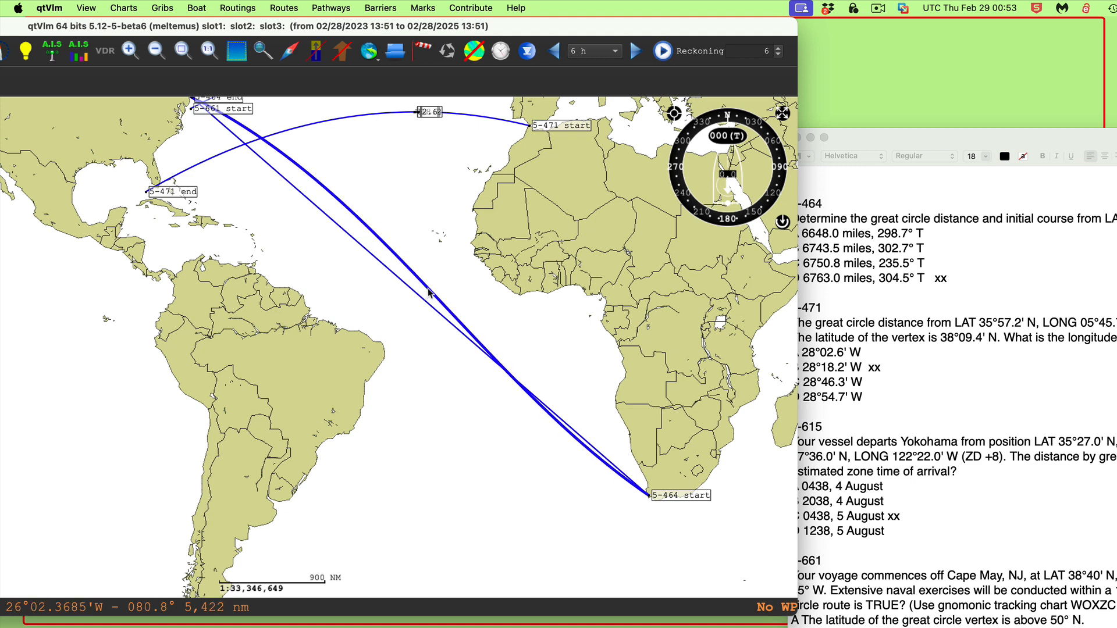
mouse_move(429, 293)
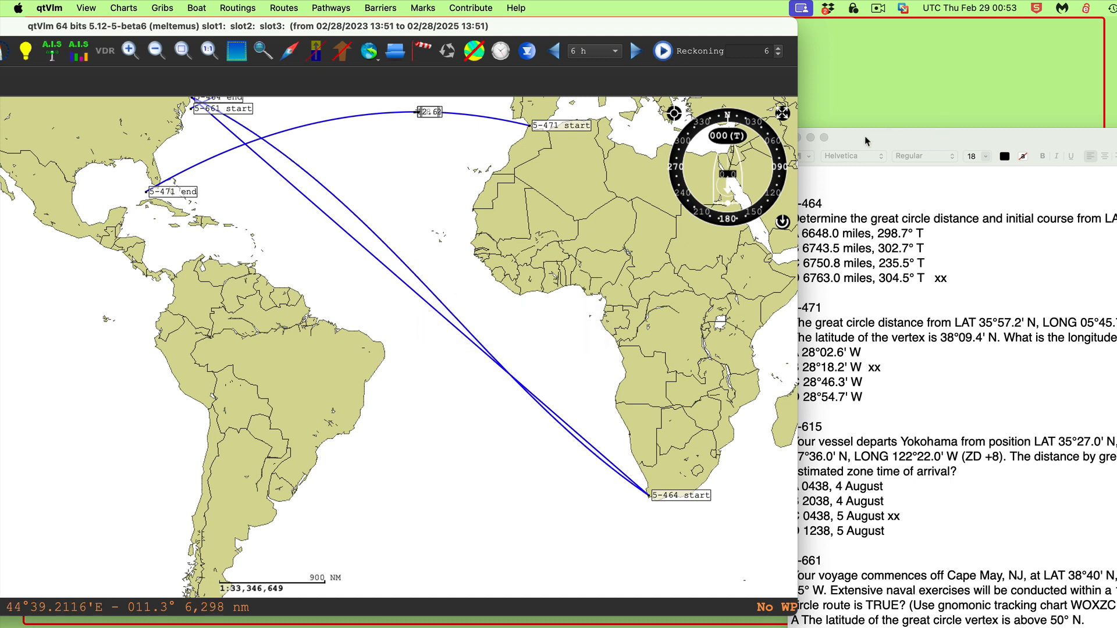
drag(865, 137, 891, 76)
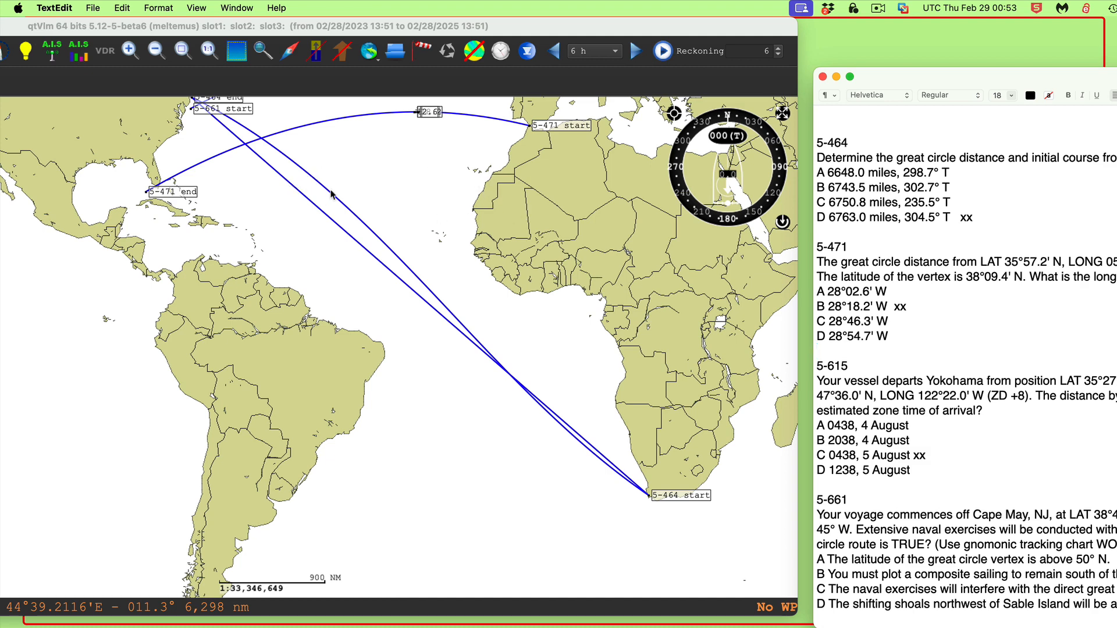
Measure heading and distance from the 5-464 start POI with the ruler tool
click(385, 197)
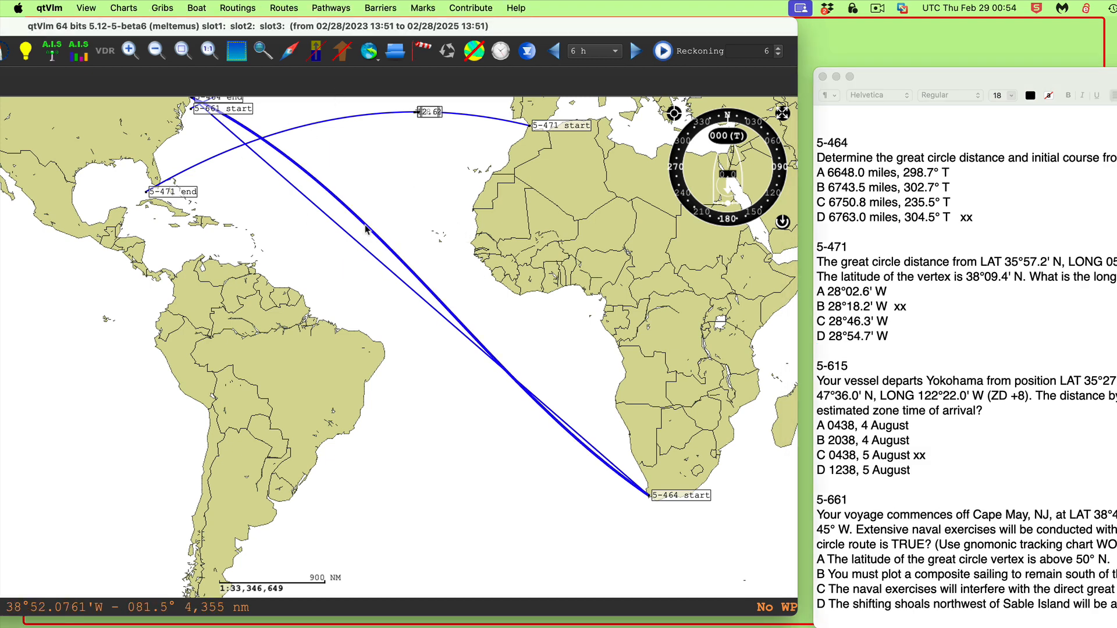
mouse_move(364, 226)
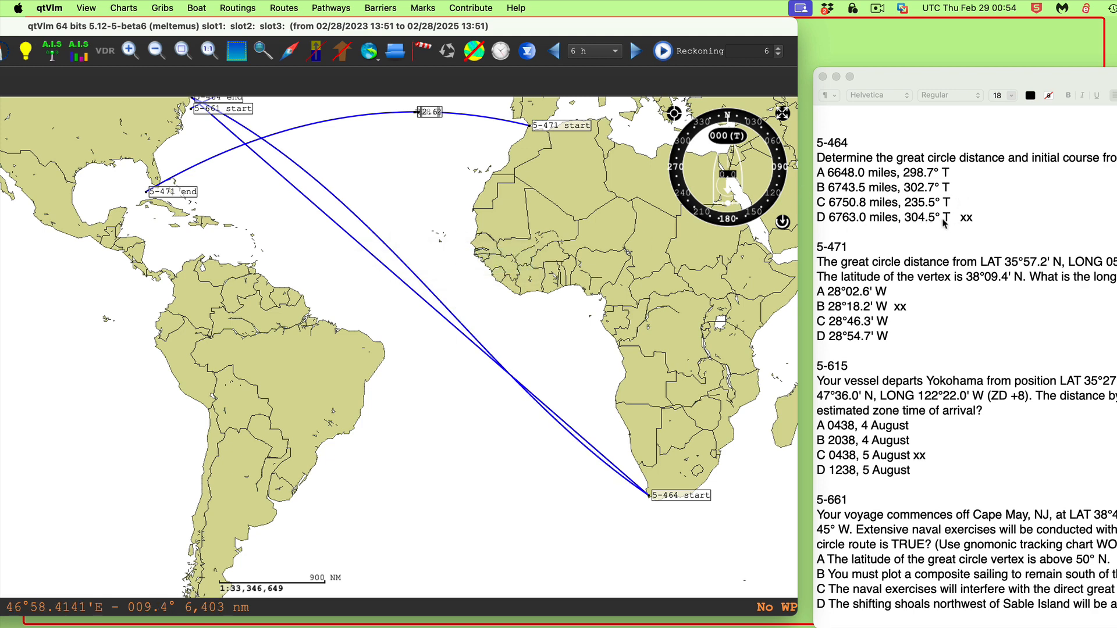
scroll(664, 362, down, 5)
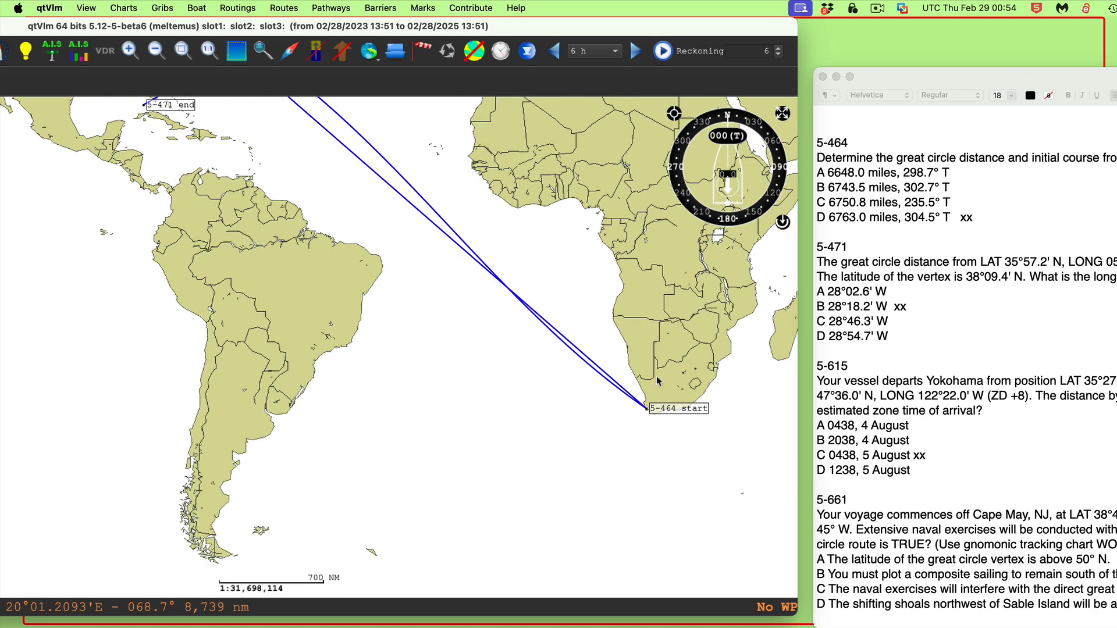
scroll(655, 390, up, 5)
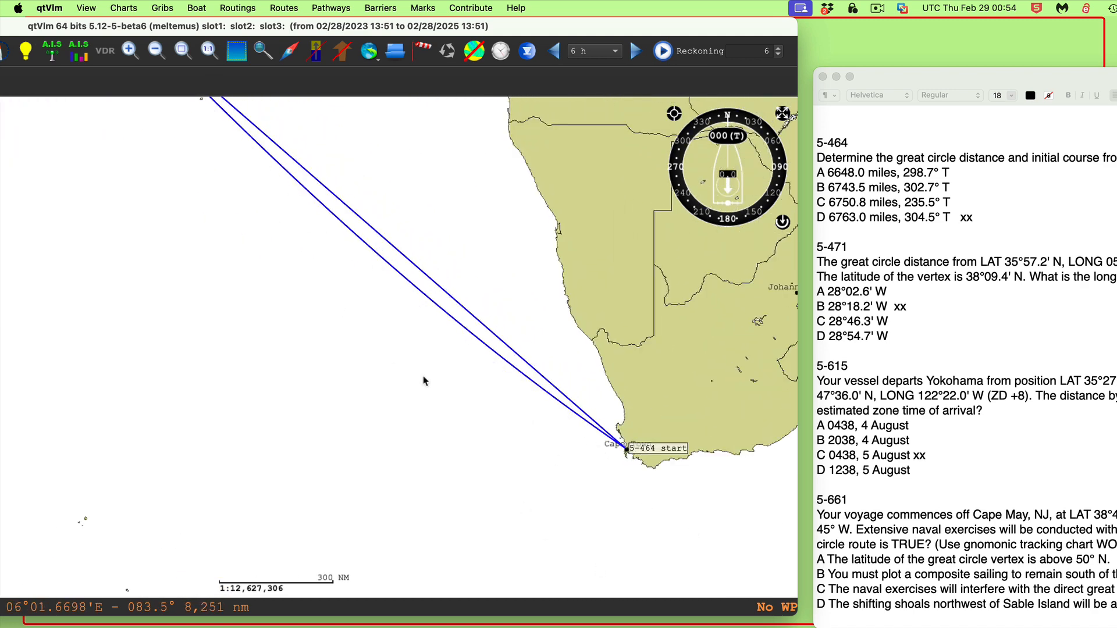
right_click(653, 452)
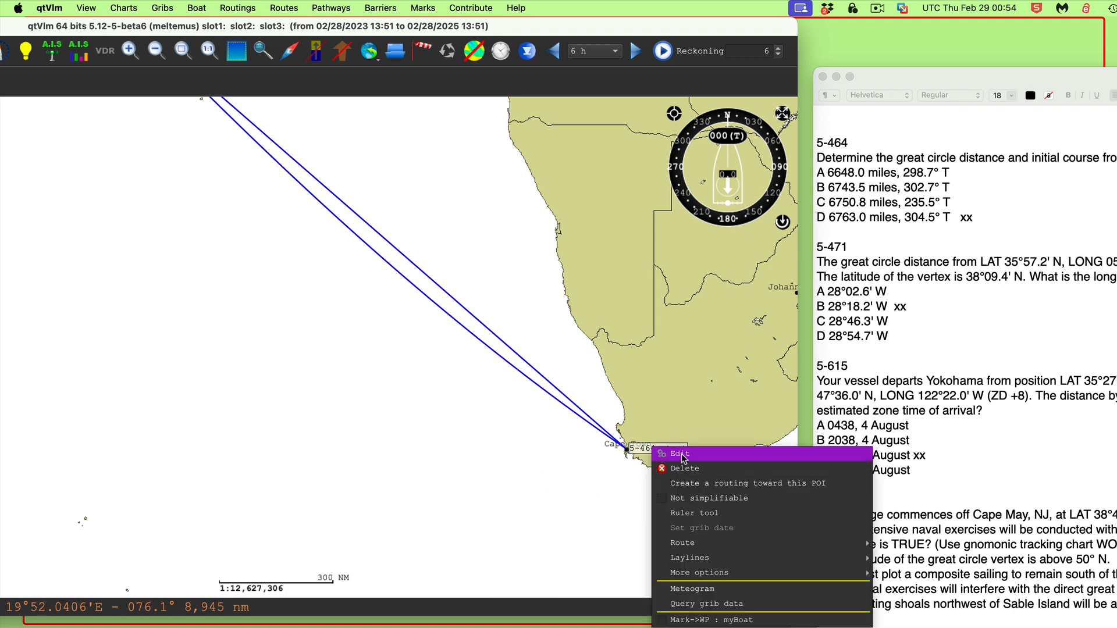
click(685, 520)
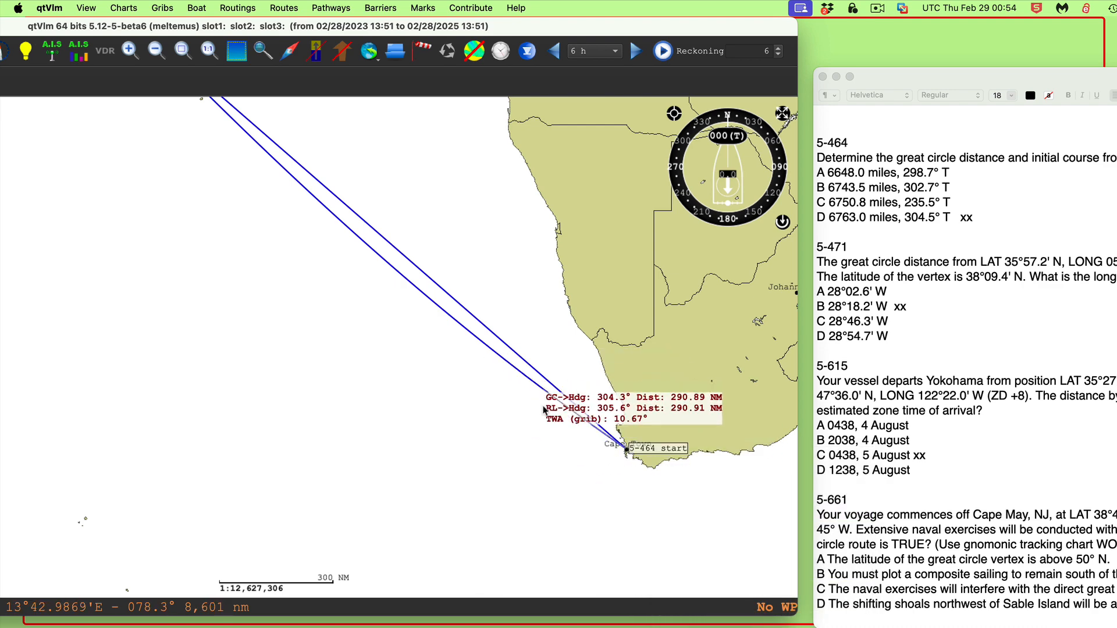
Zoom in near the cape and measure again from 5-464 start with the ruler tool
scroll(570, 441, up, 2)
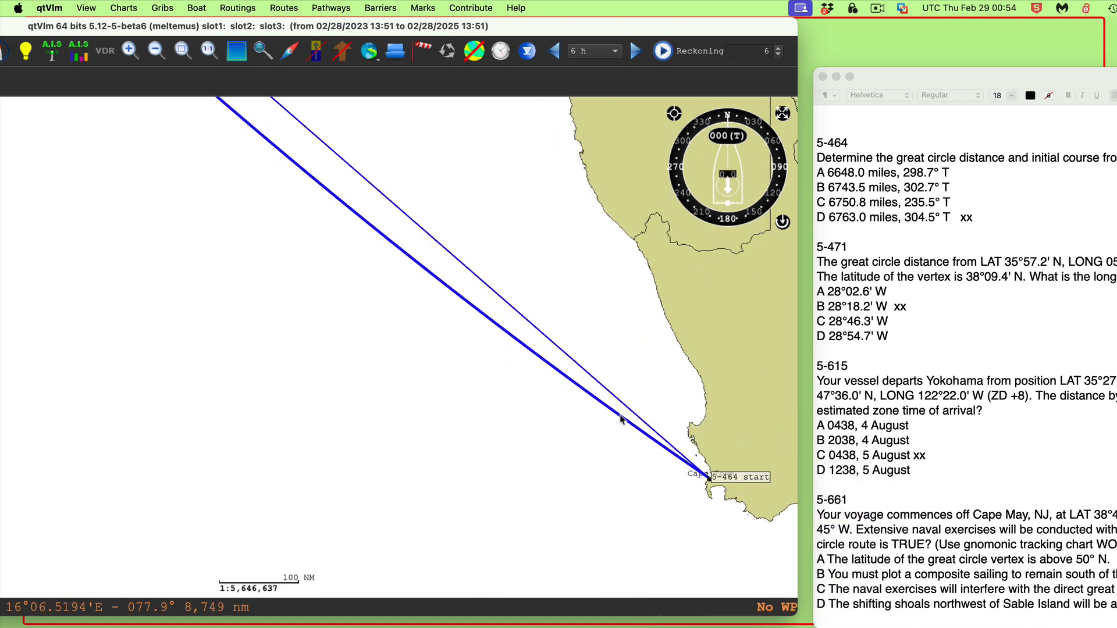
drag(554, 471, 283, 336)
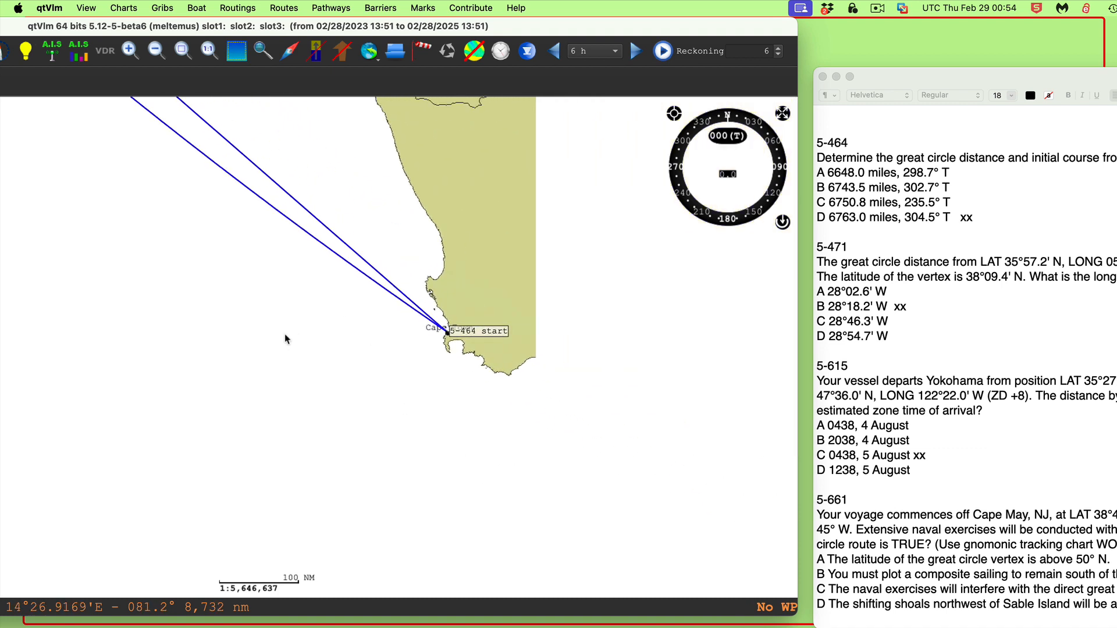
right_click(474, 344)
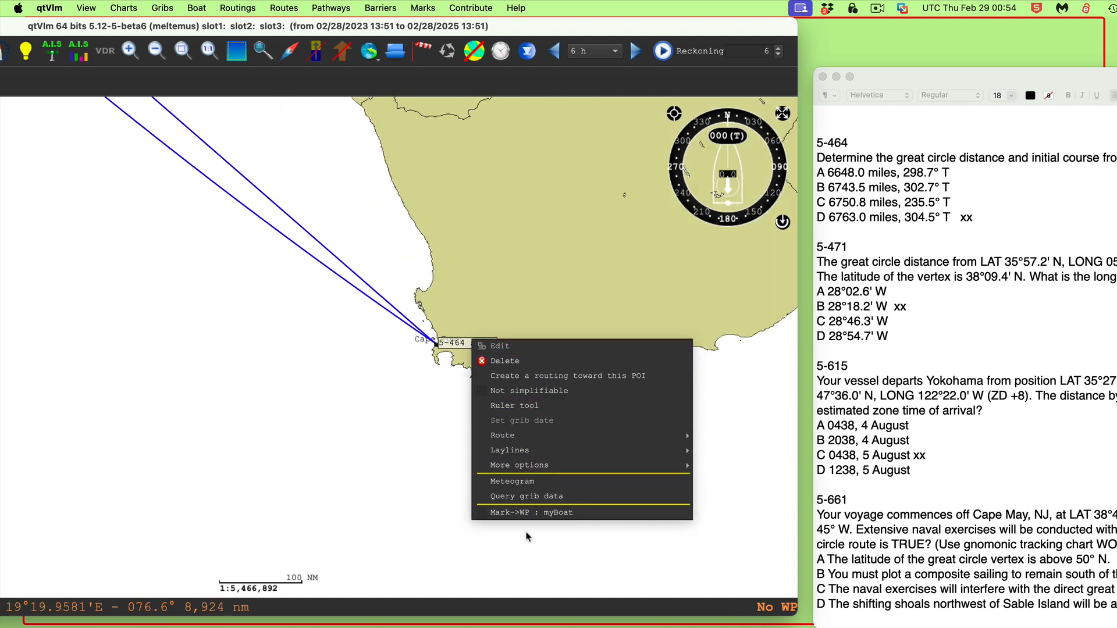
mouse_move(541, 470)
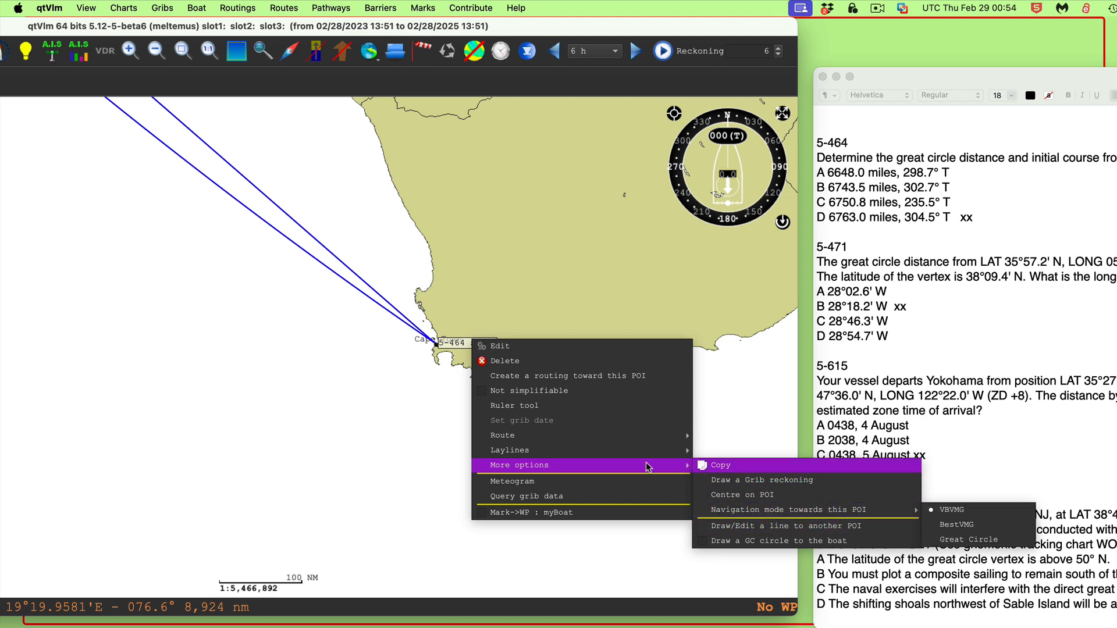
click(526, 406)
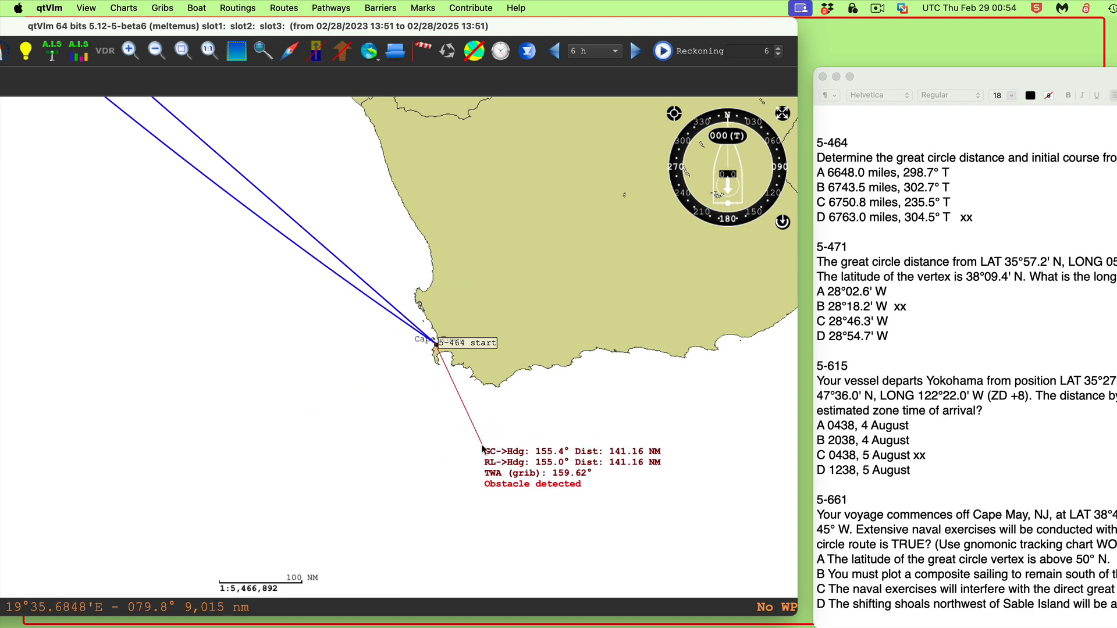
click(583, 385)
drag(439, 411, 669, 517)
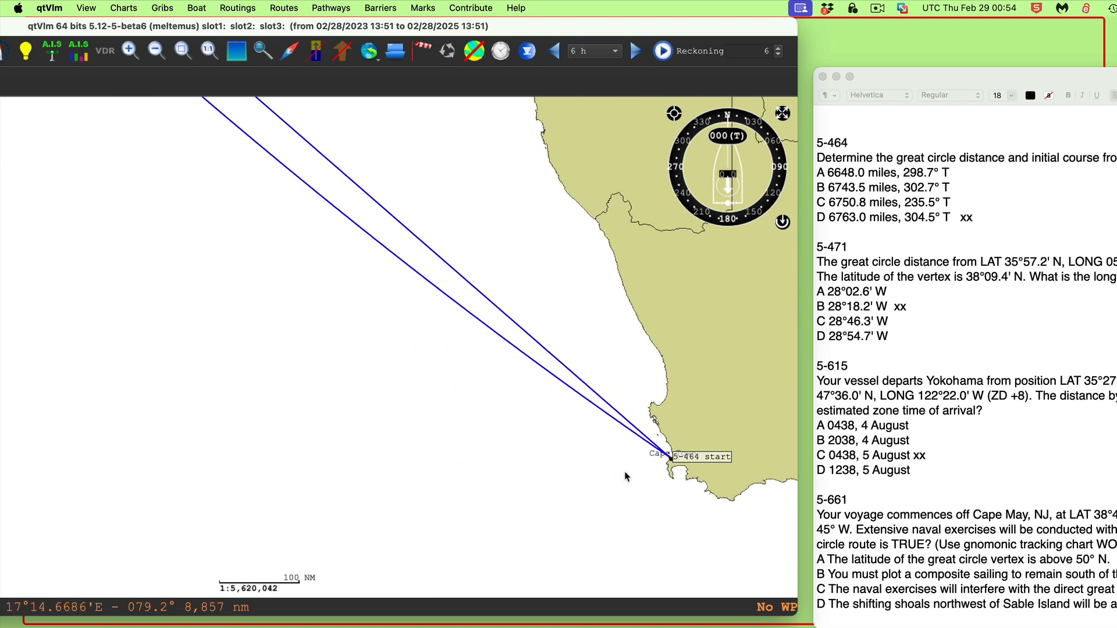
Enlarge the chart window, place the question document alongside it, and show all plotted tracks
scroll(629, 469, down, 5)
scroll(629, 473, down, 3)
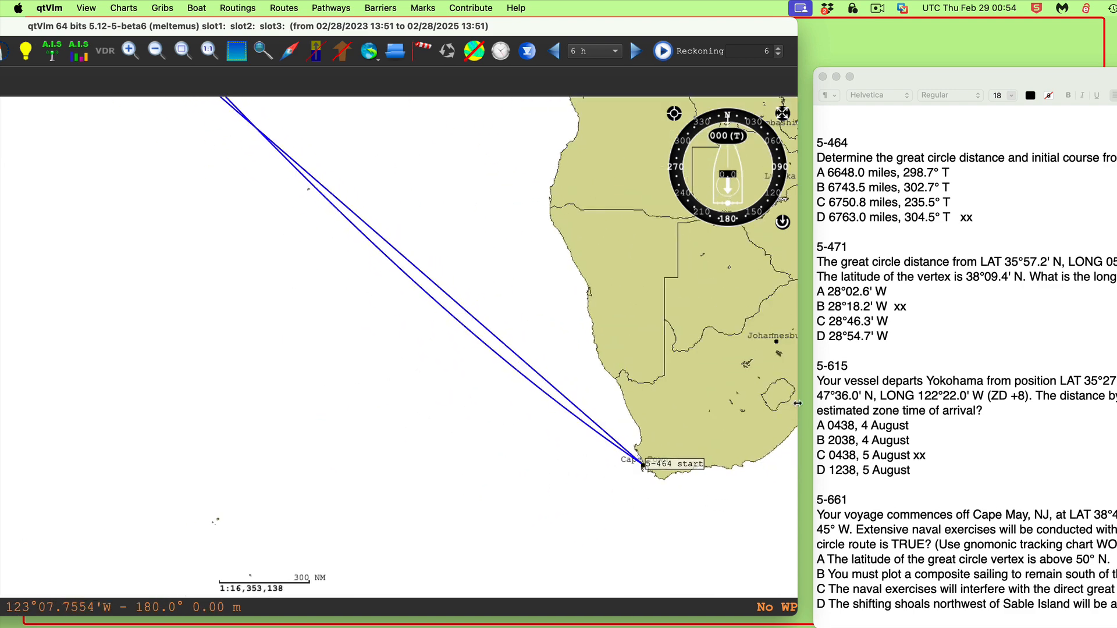
drag(959, 75, 1116, 75)
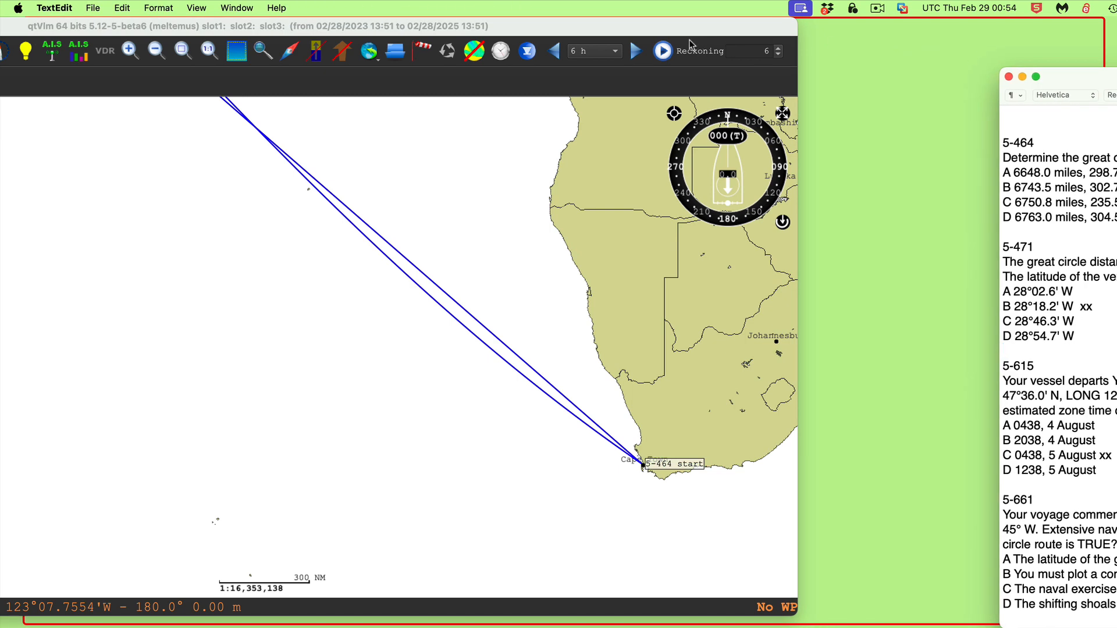
drag(672, 29, 976, 32)
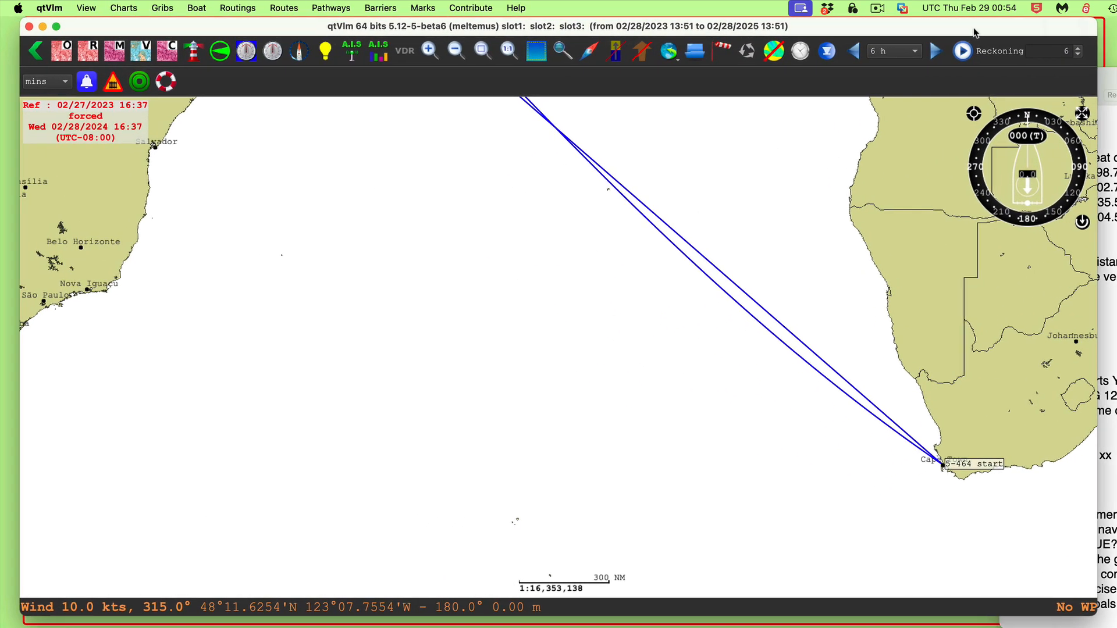
drag(1116, 75, 599, 96)
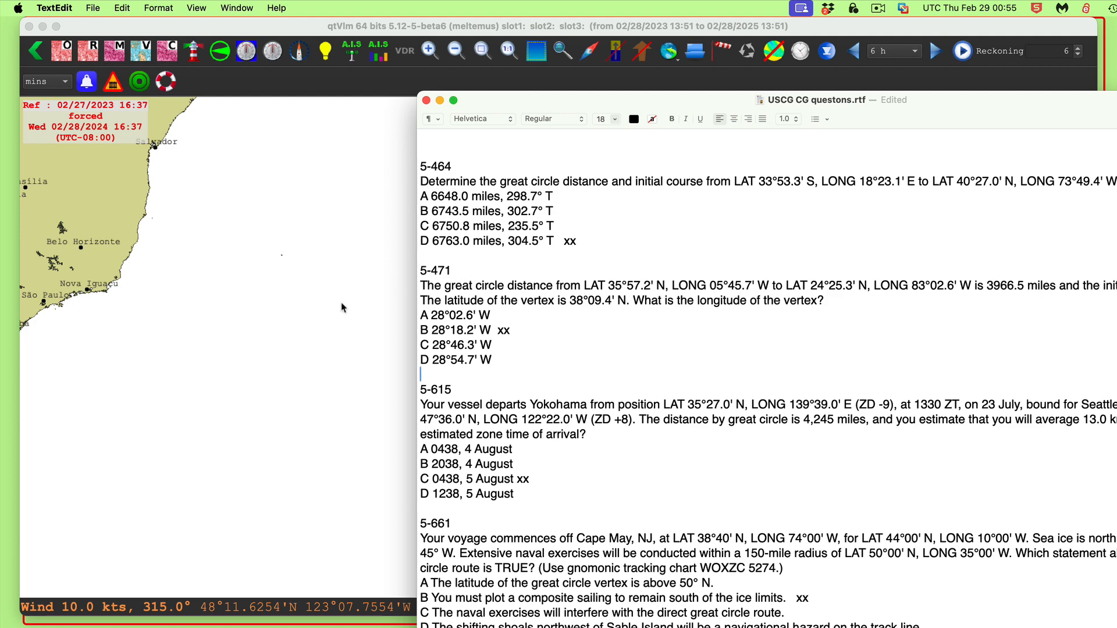
scroll(341, 302, down, 5)
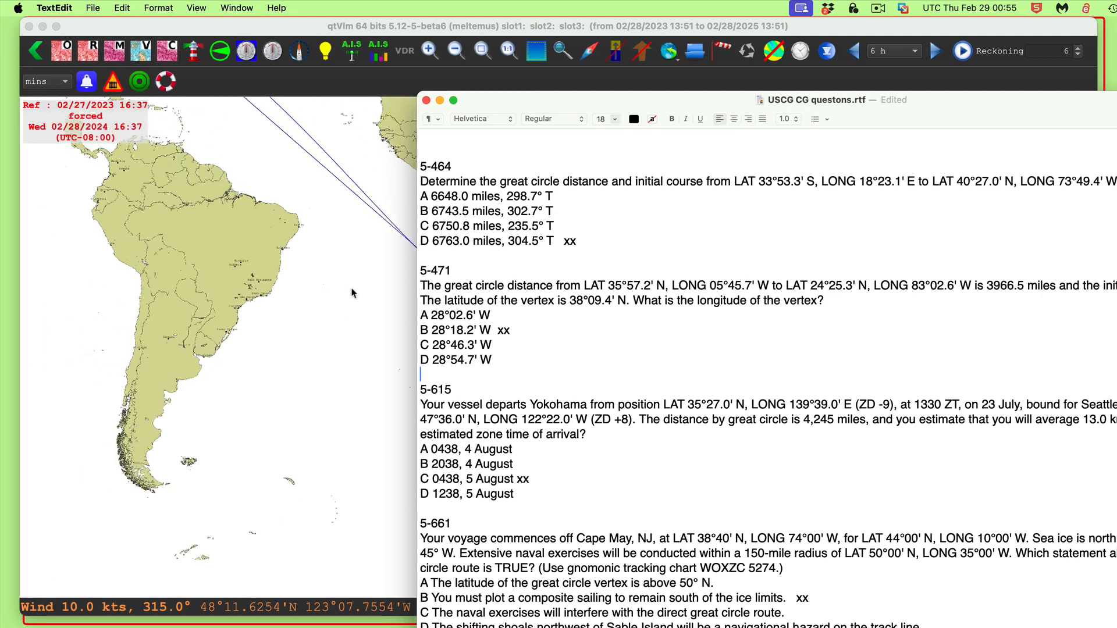
drag(348, 275, 639, 496)
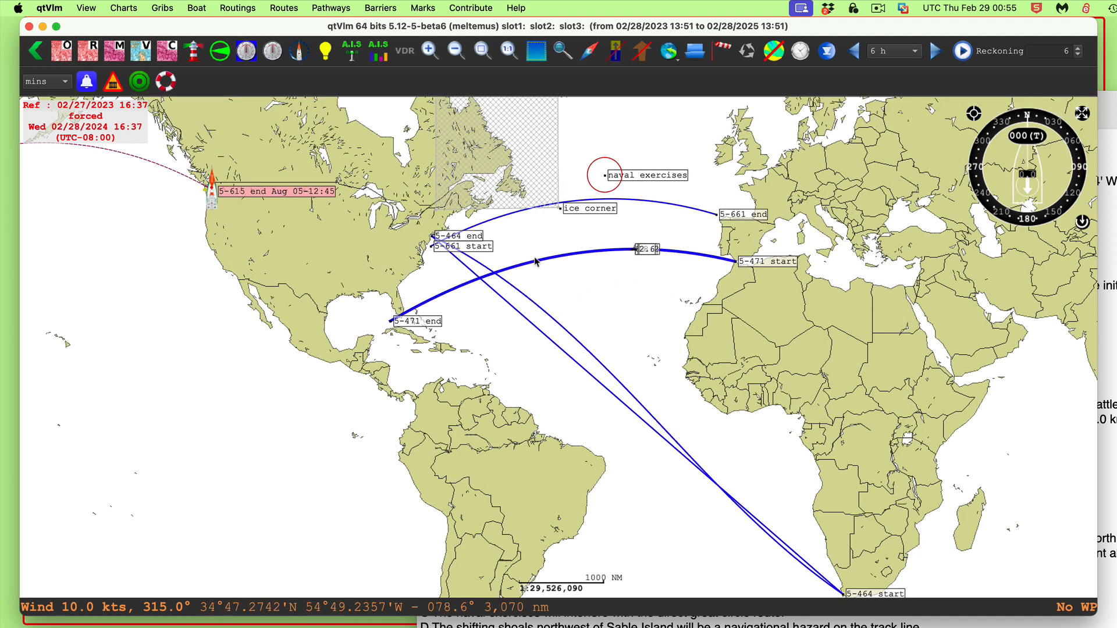
Turn off both the great circle and rhumb line between the 5-464 start and 5-464 end POIs
scroll(611, 306, up, 2)
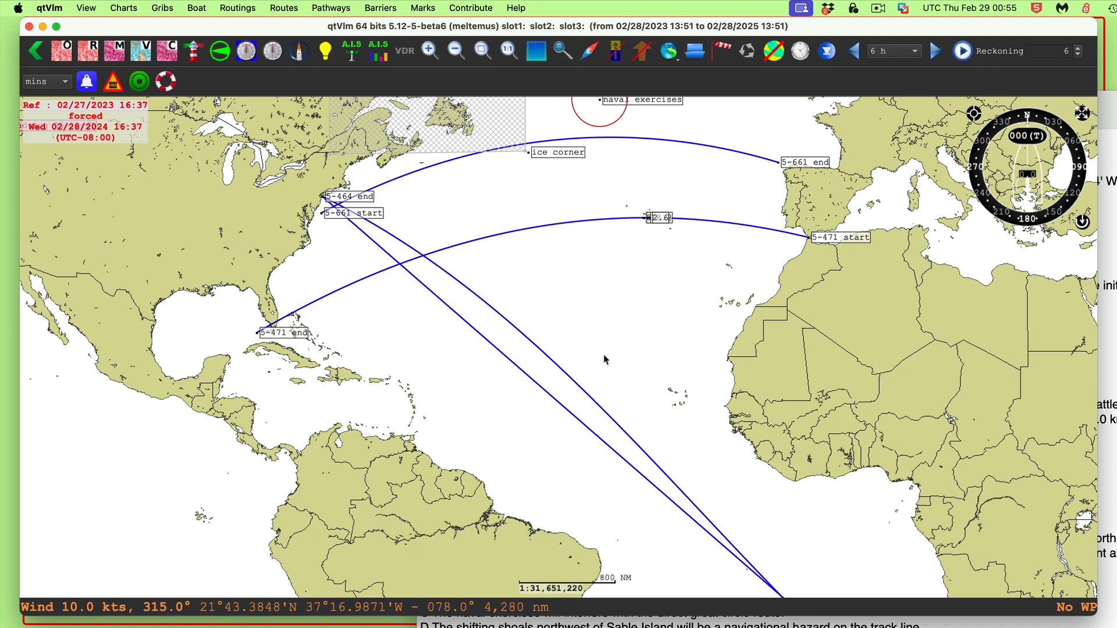
drag(641, 339, 380, 70)
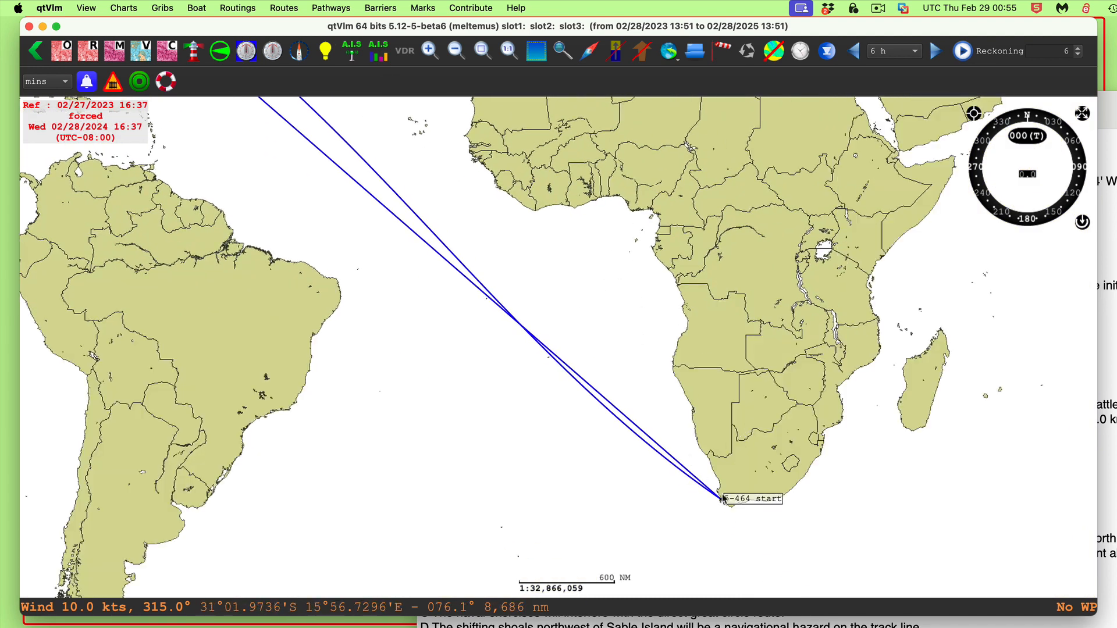
right_click(758, 498)
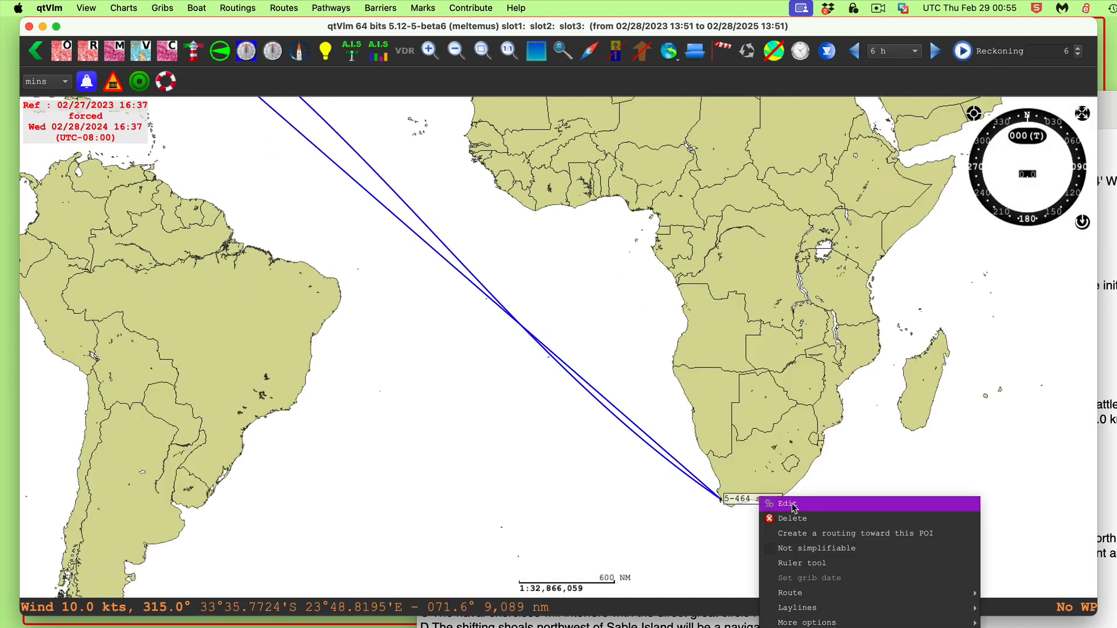
mouse_move(808, 622)
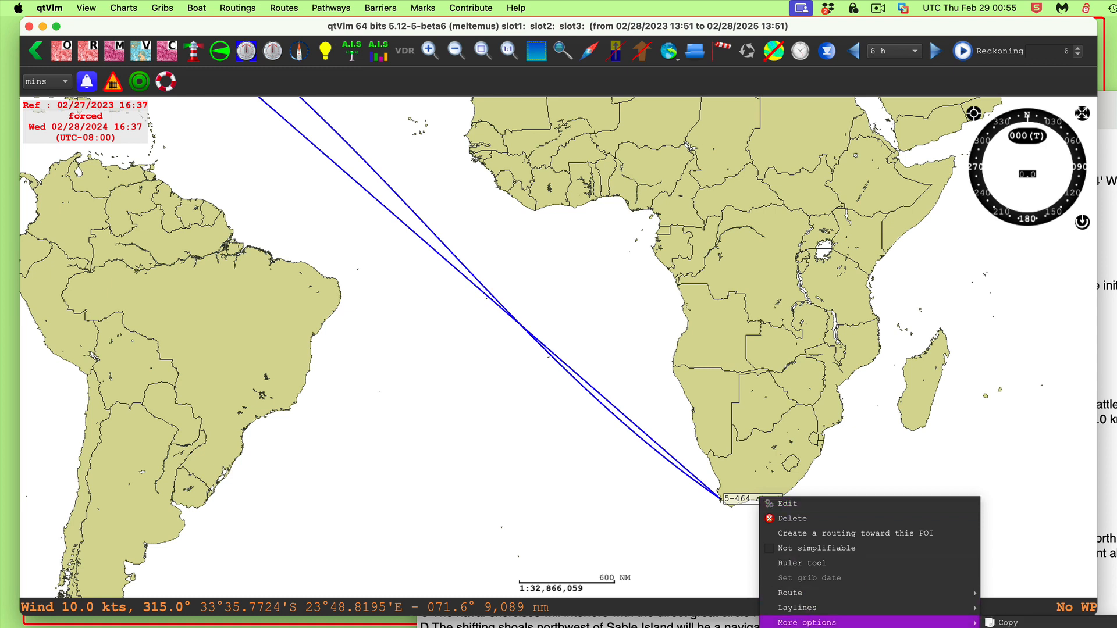
click(972, 590)
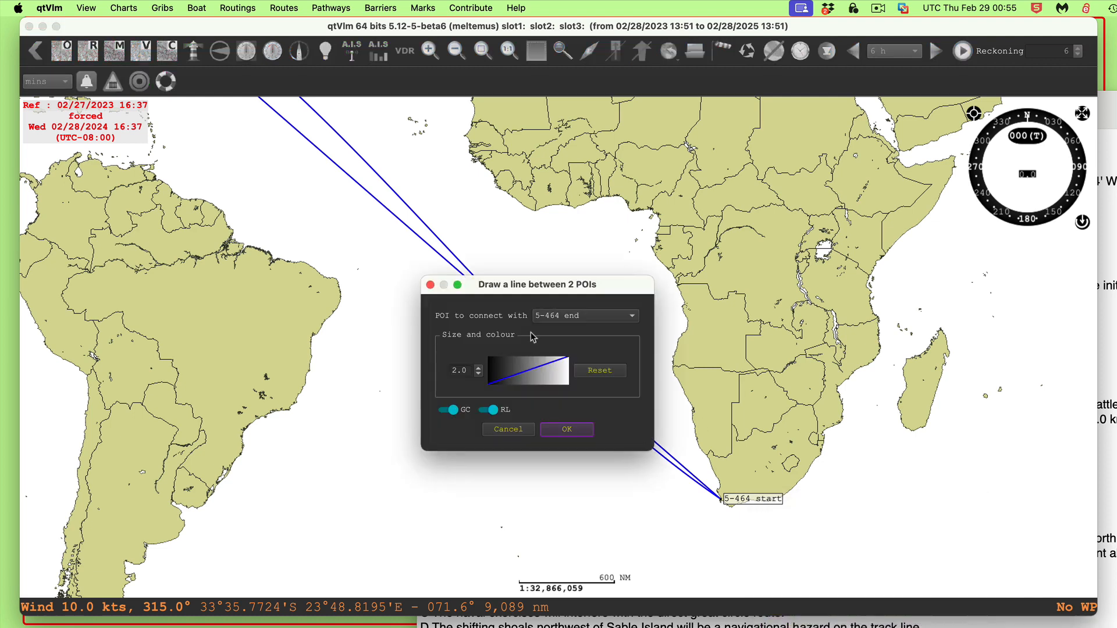
click(492, 409)
click(451, 410)
click(566, 430)
drag(507, 273, 989, 596)
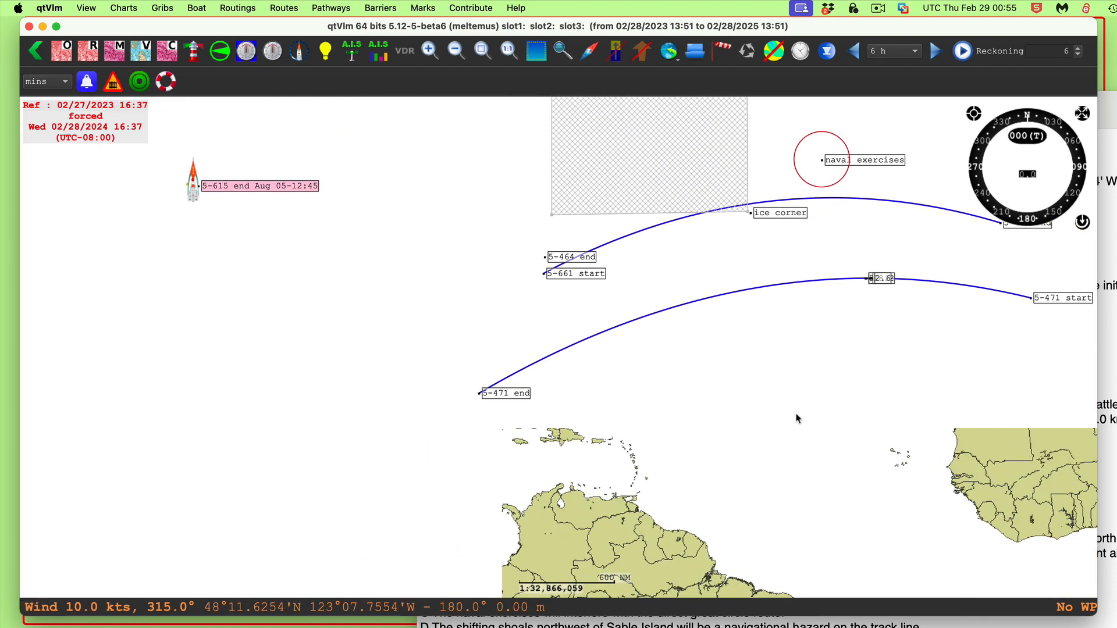
drag(761, 342, 658, 292)
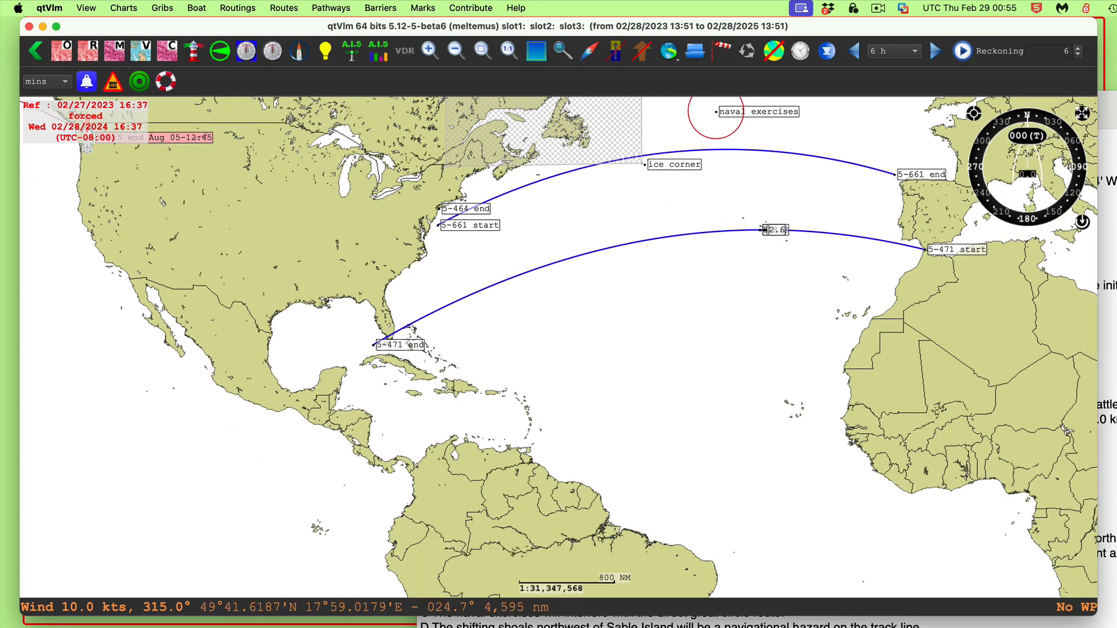
click(1103, 115)
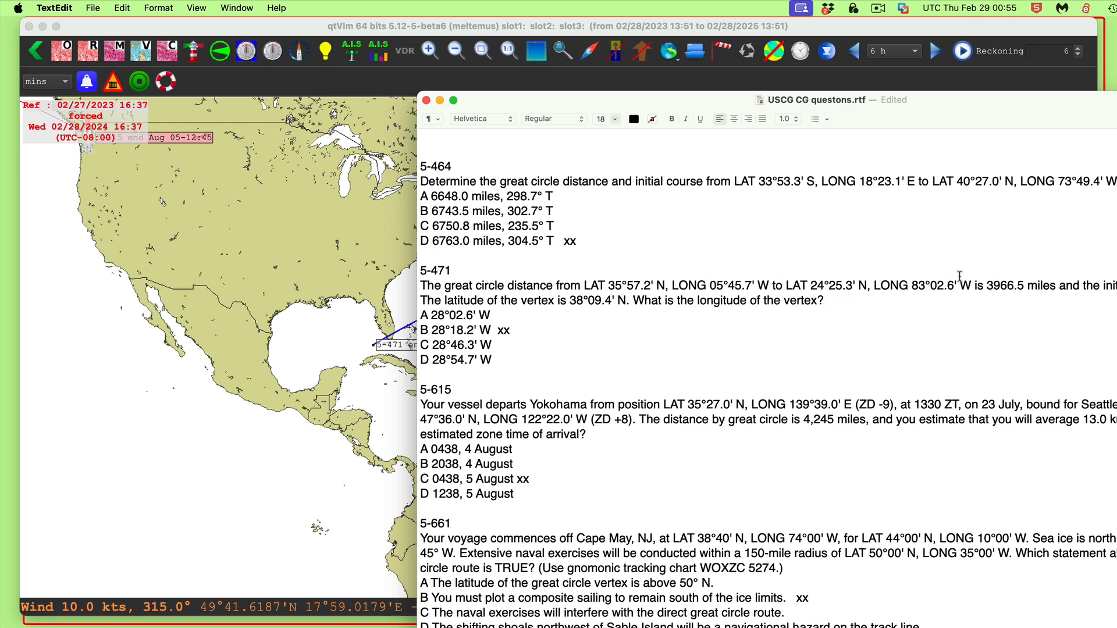
drag(914, 100, 1116, 123)
click(532, 314)
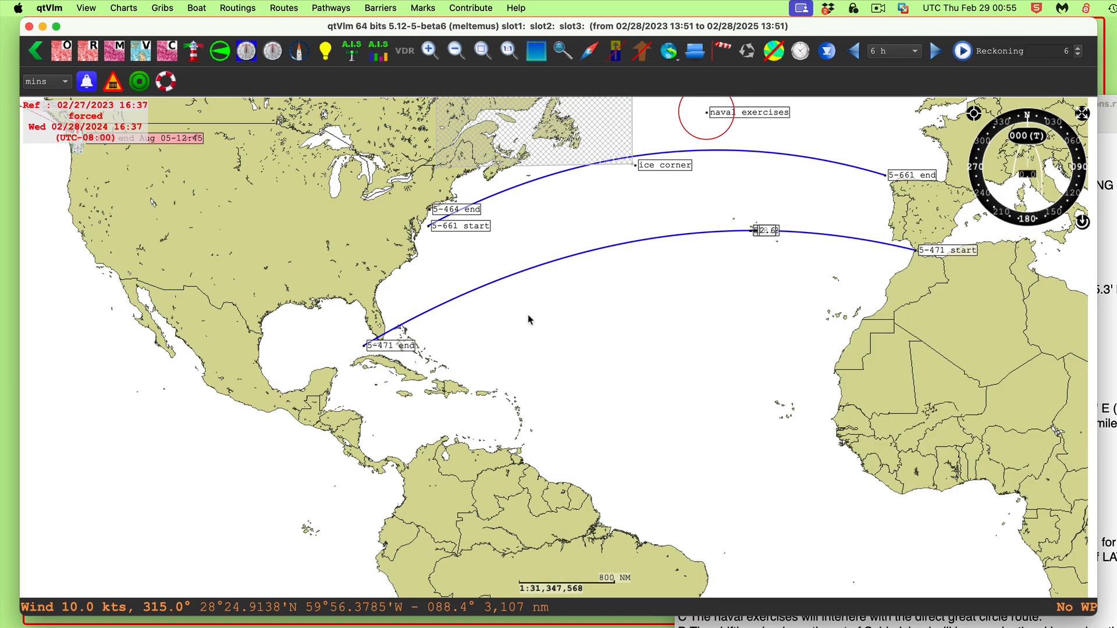
drag(528, 314, 519, 298)
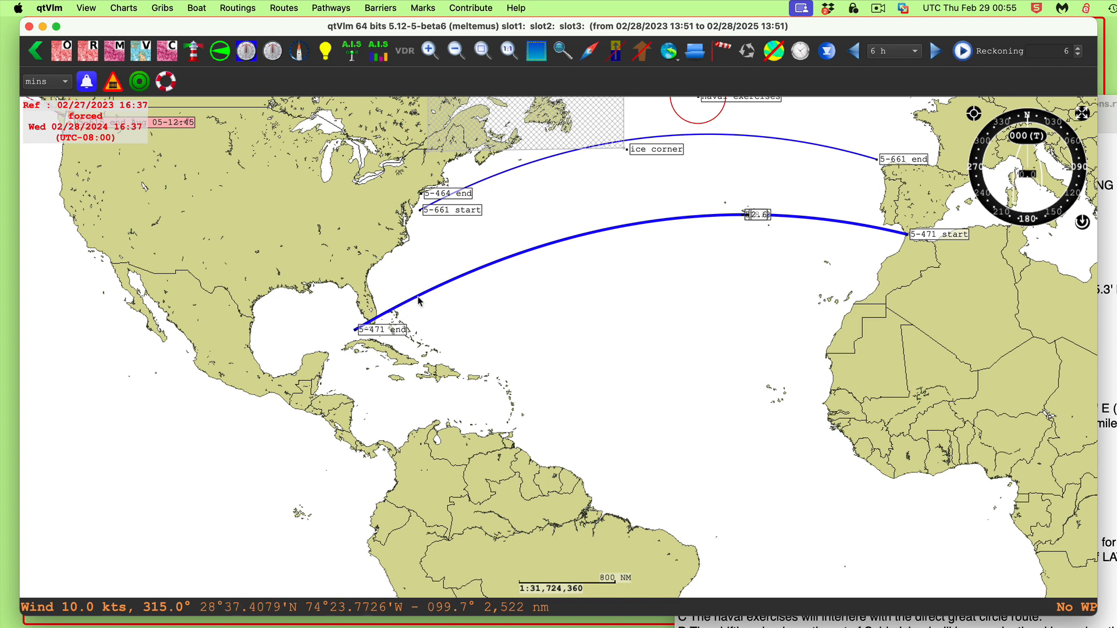
scroll(547, 308, right, 3)
scroll(543, 324, up, 2)
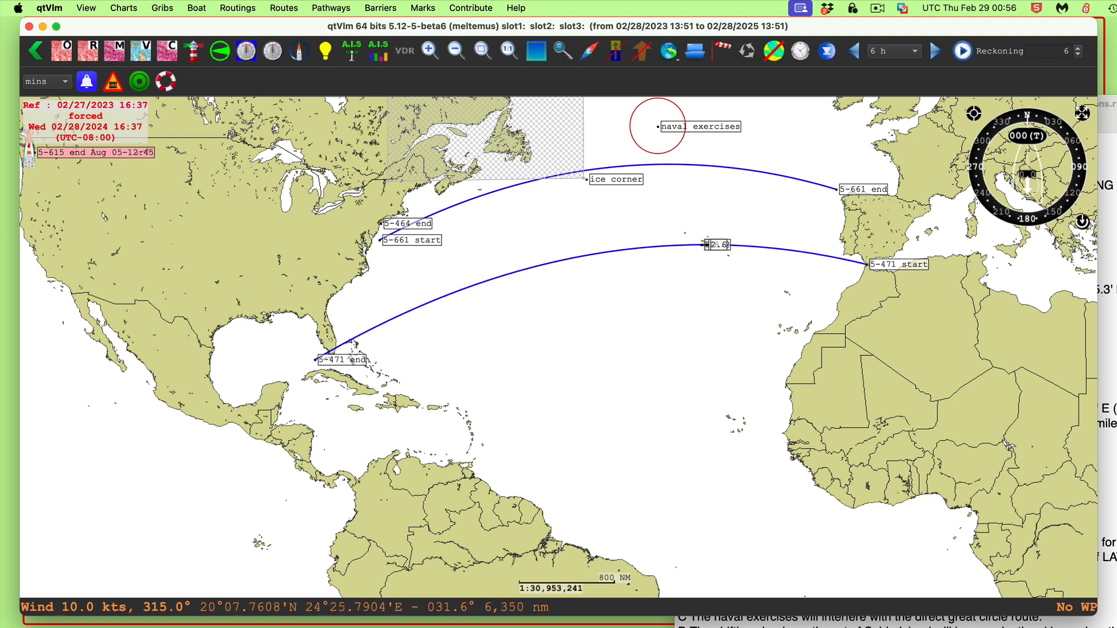
drag(644, 336, 605, 313)
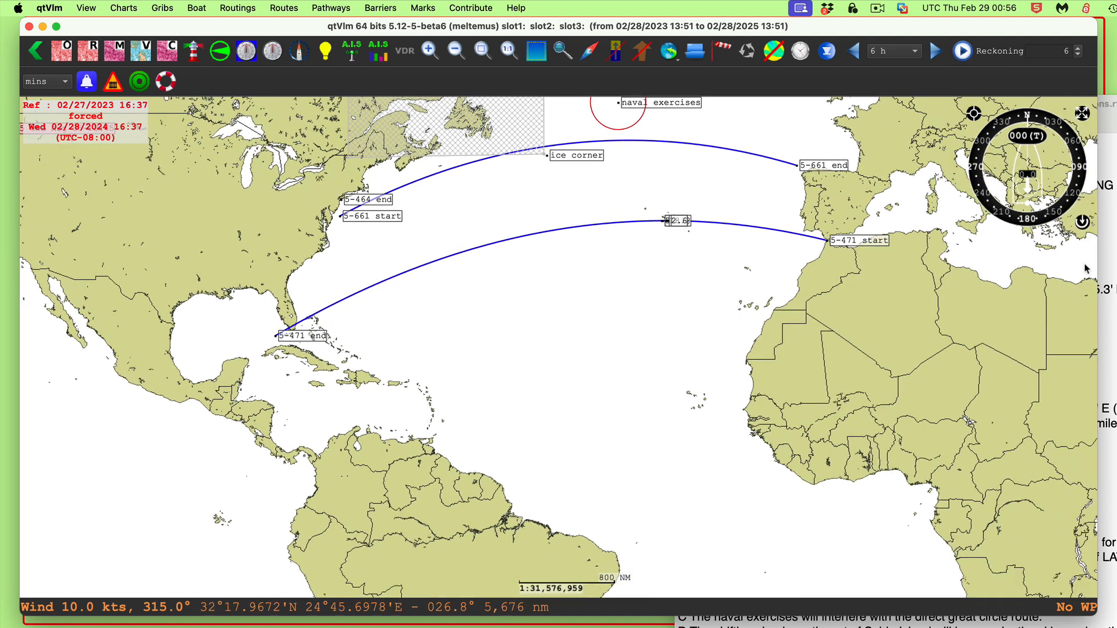
Bring the question document forward and place it in the lower right corner over the chart
key(super+Tab)
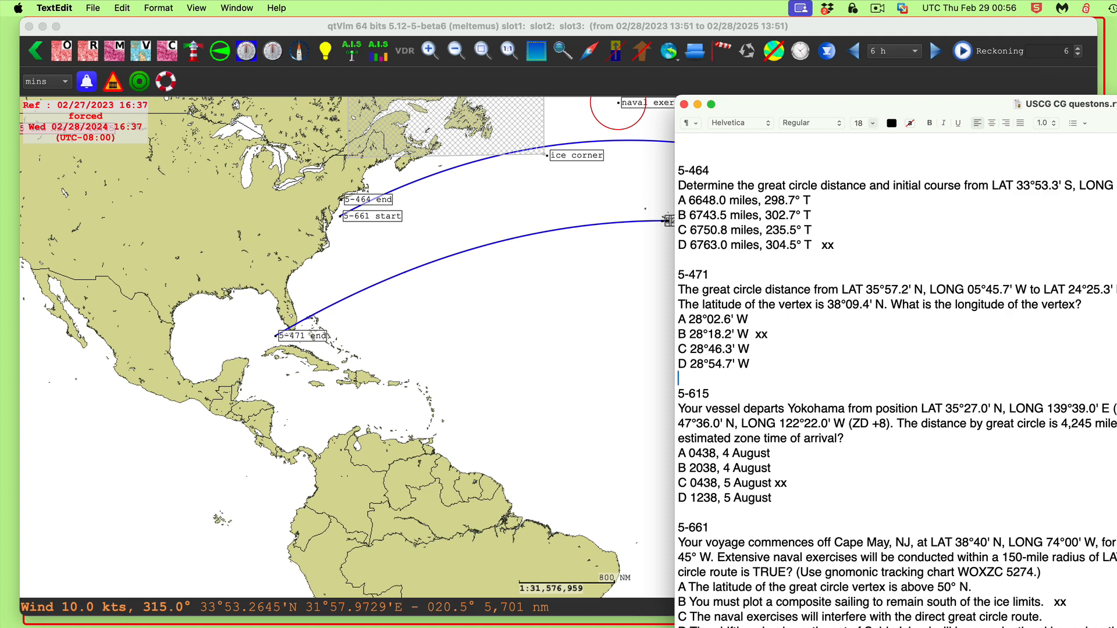
drag(861, 105, 968, 376)
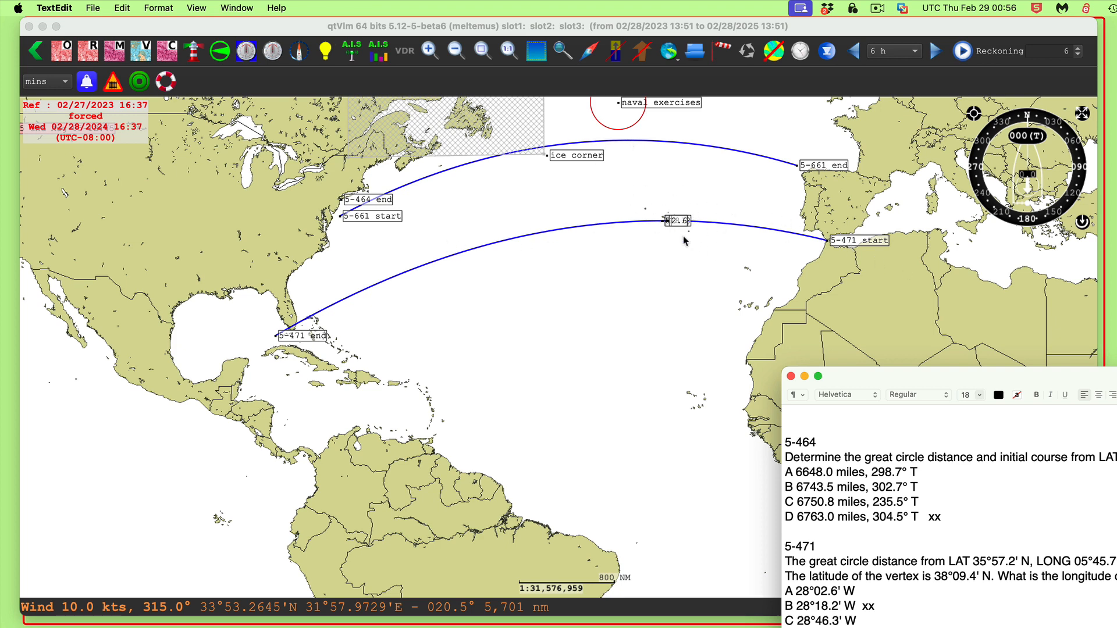
drag(913, 381, 758, 161)
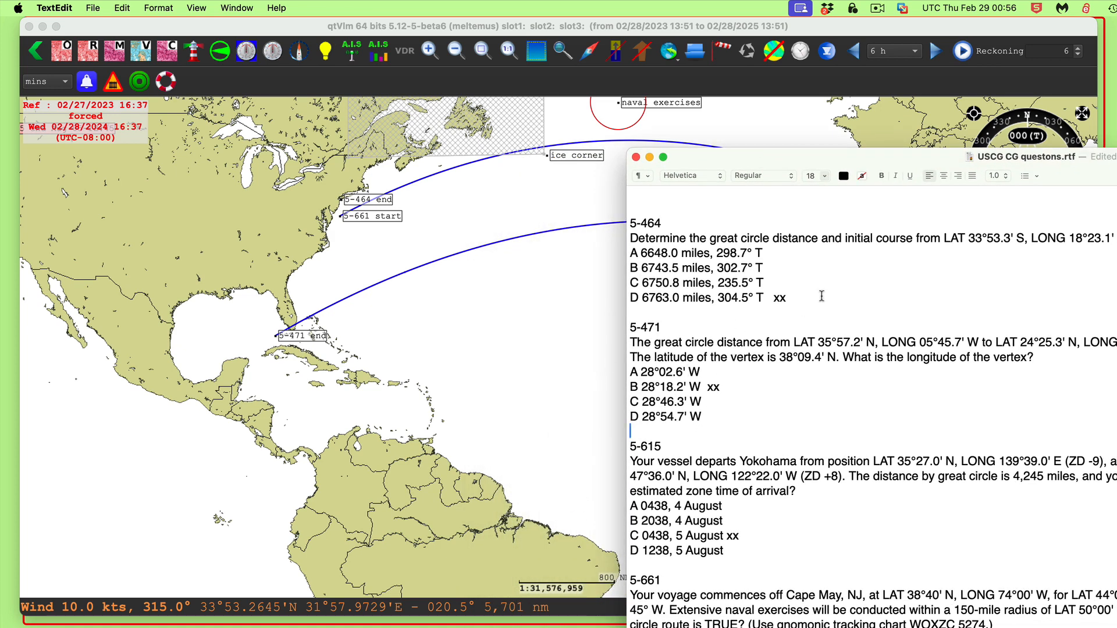
drag(1116, 162, 883, 119)
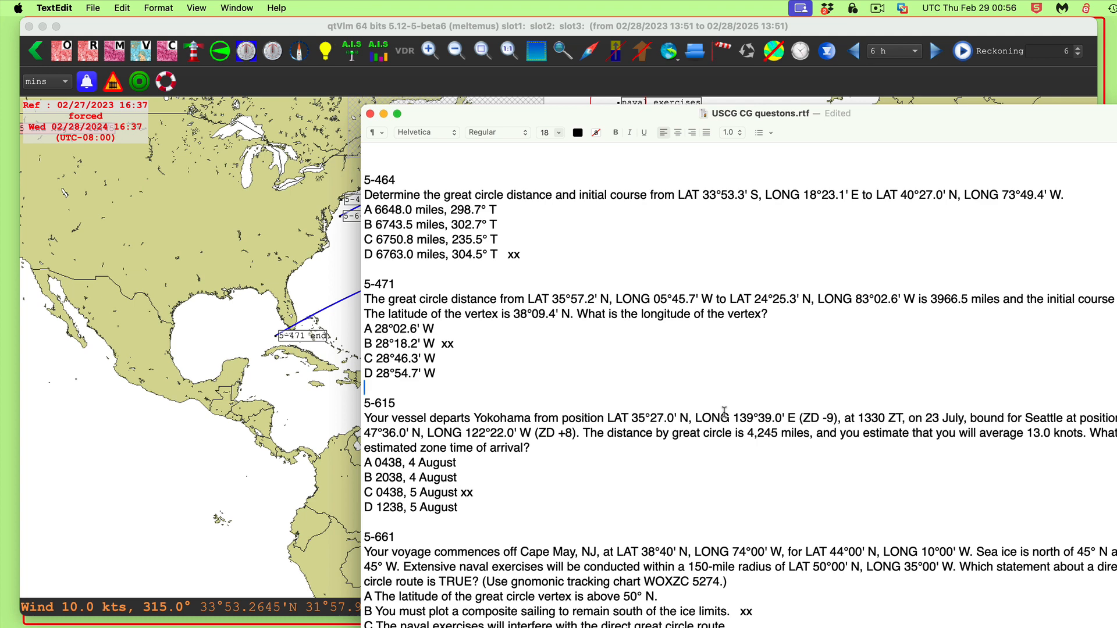
drag(962, 115, 1100, 418)
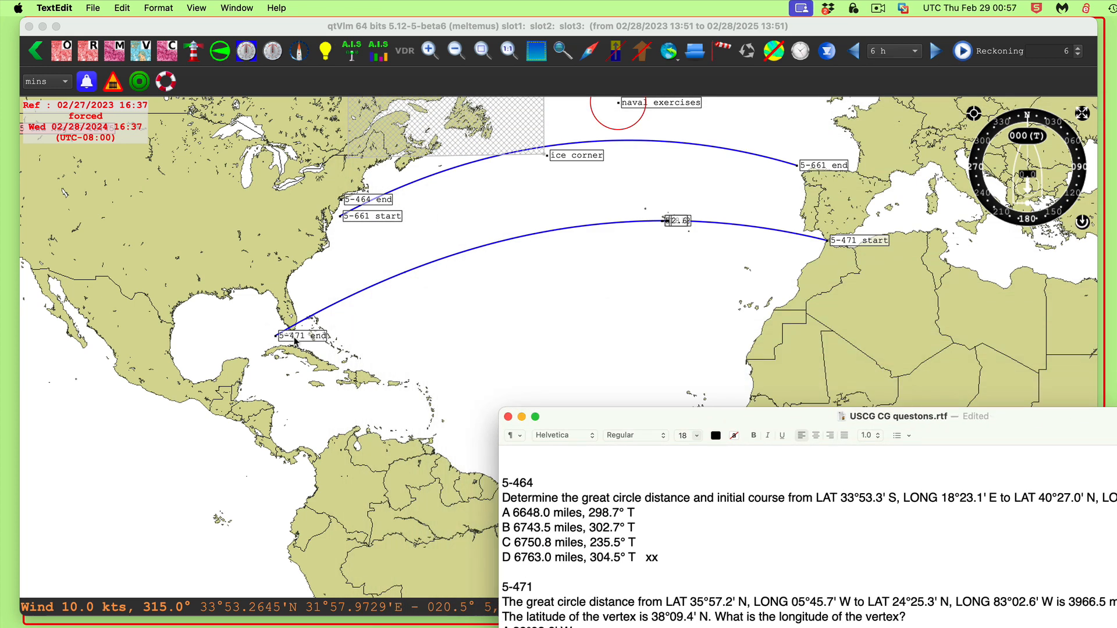
right_click(507, 311)
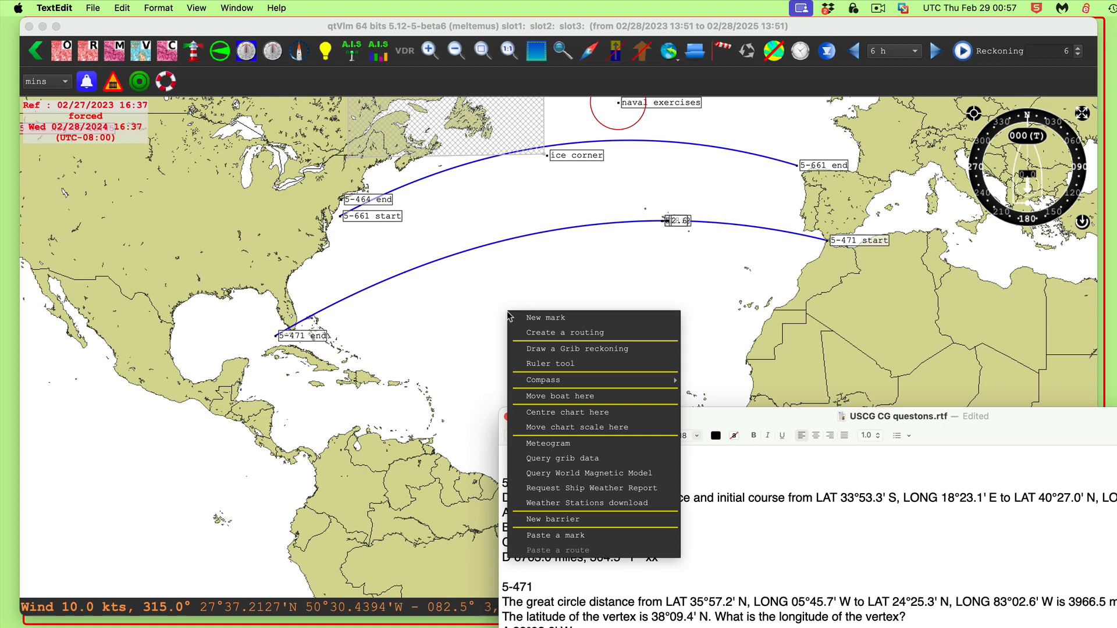
click(546, 318)
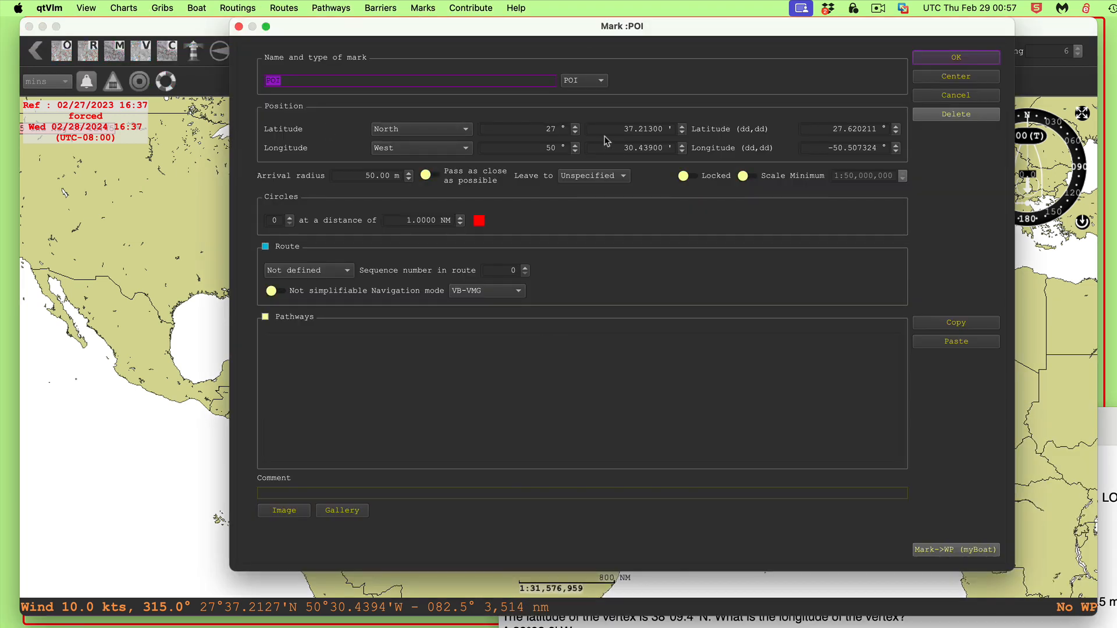
click(575, 127)
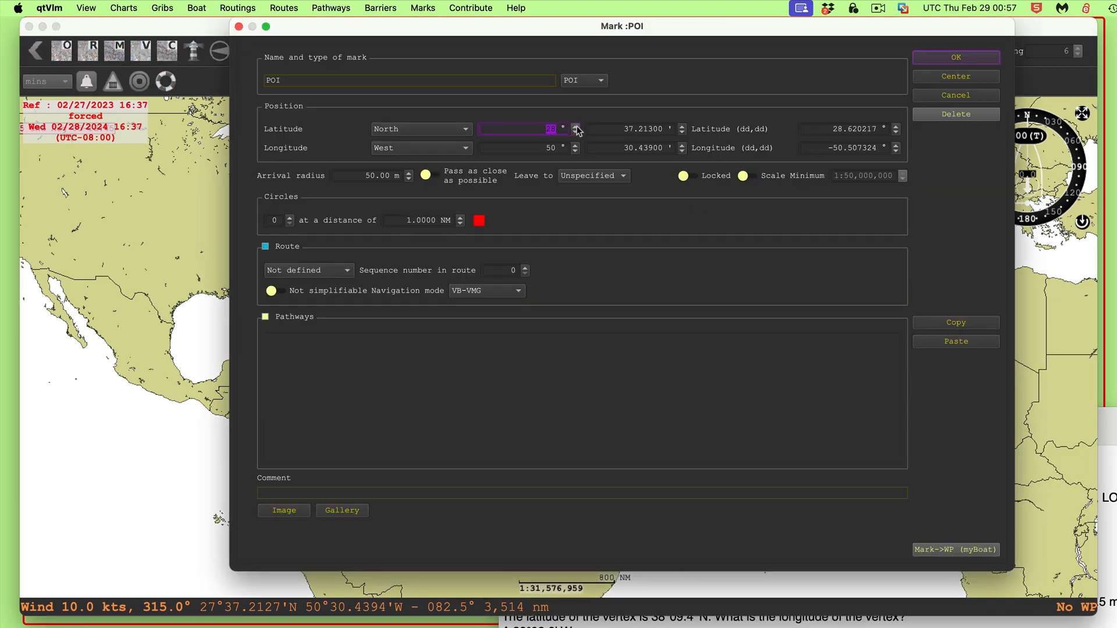
text(44)
click(683, 127)
text(45)
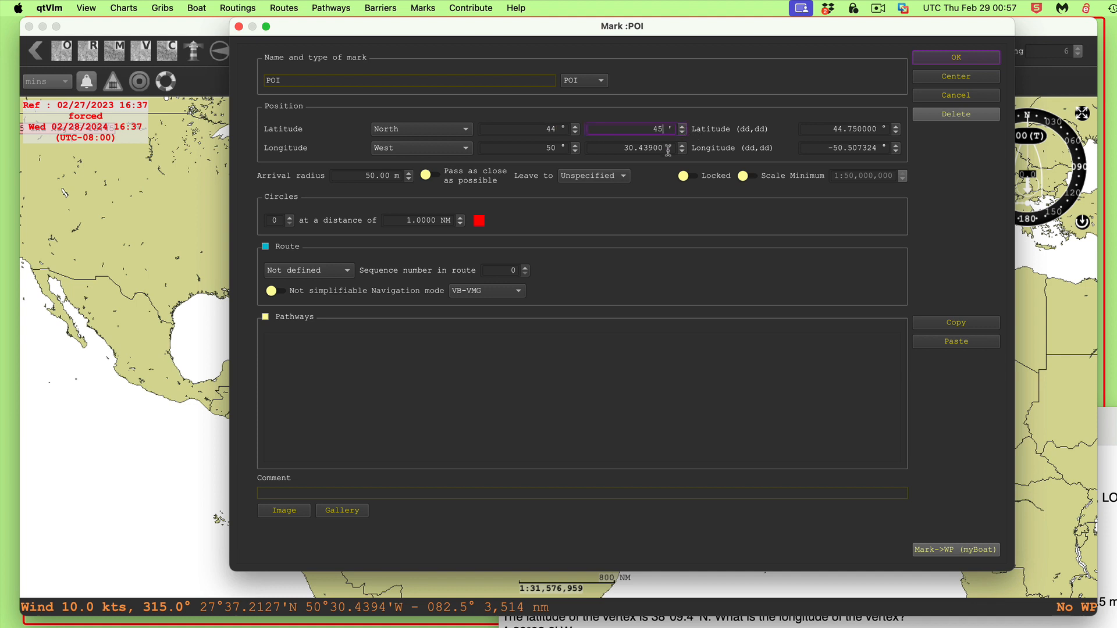
text(.6)
key(Tab)
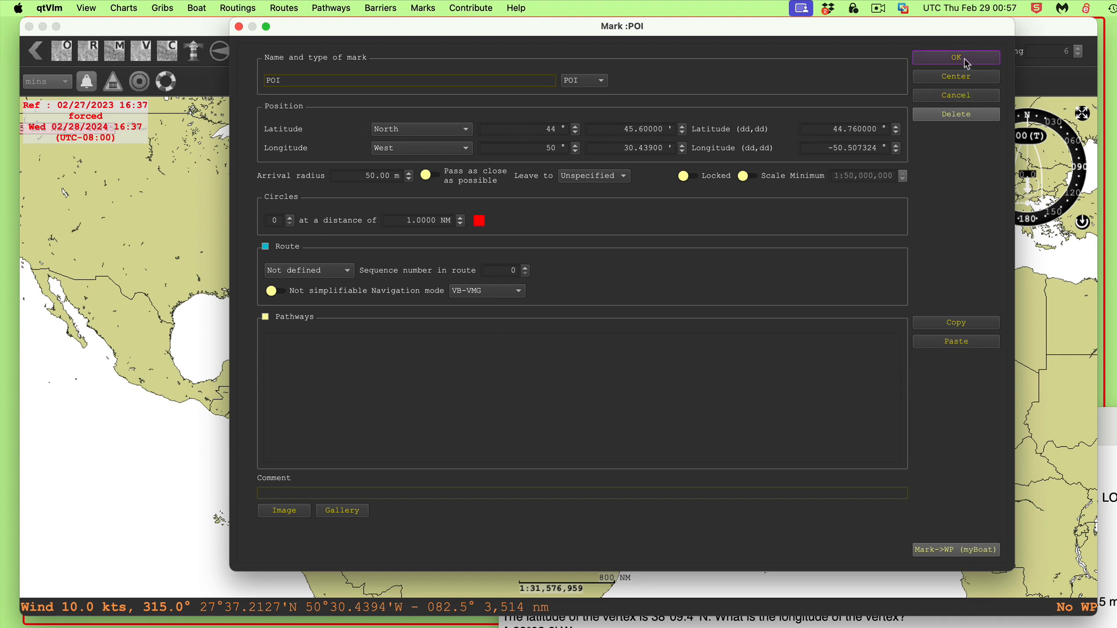
click(954, 96)
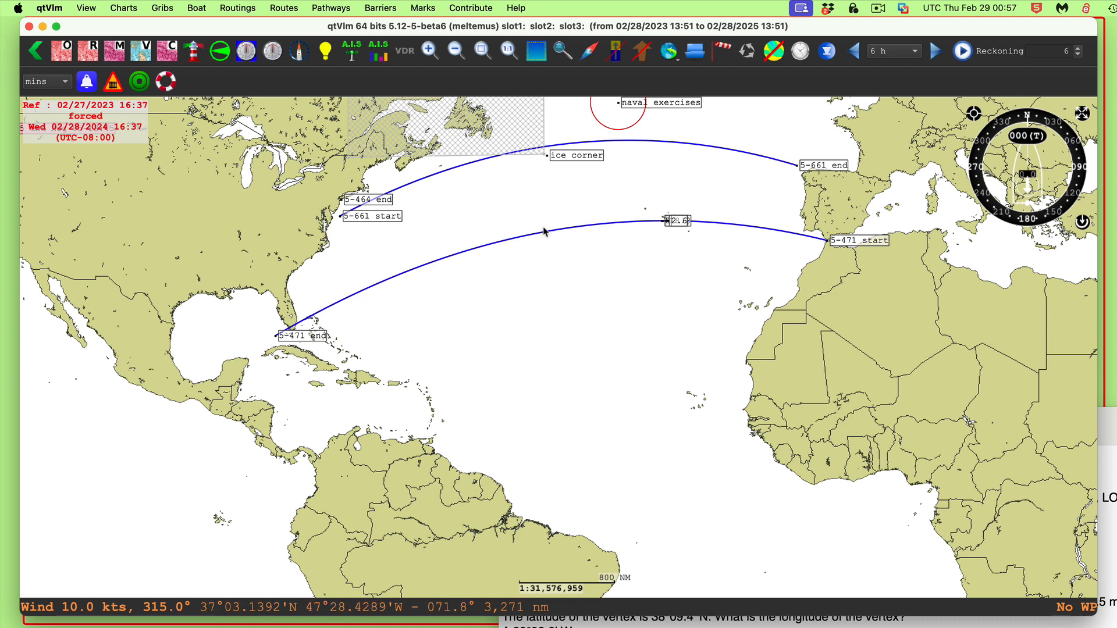
Move the question document window down into the lower right corner of the screen
drag(1109, 417, 1050, 193)
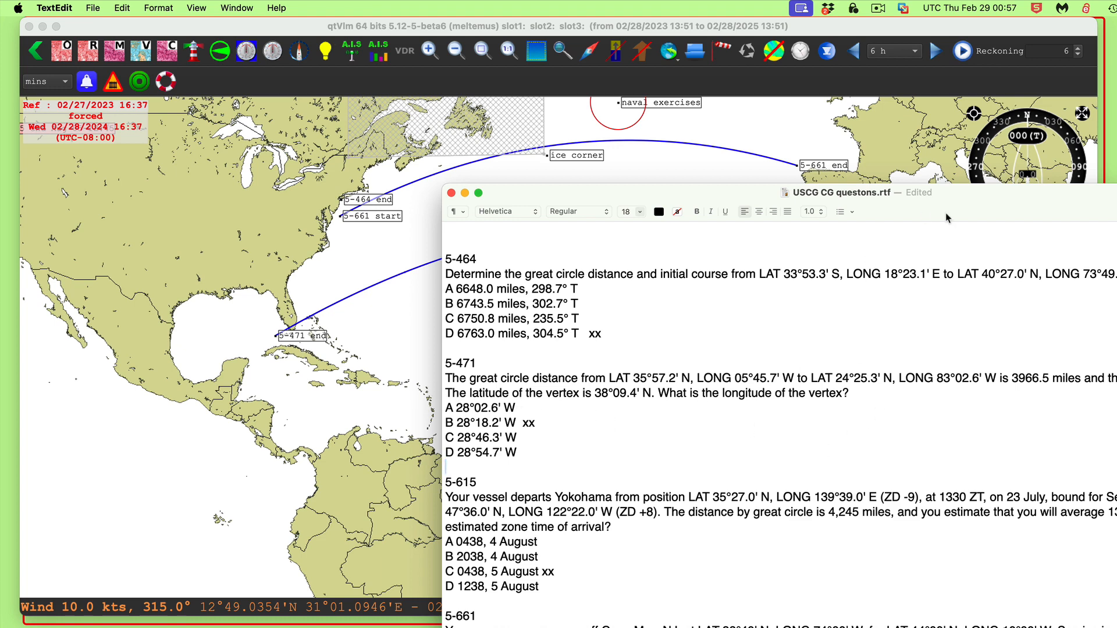
drag(971, 217, 1103, 554)
Zoom in on the 5-471 track near the Azores and drag a selection box to measure great circle and rhumb line distance
scroll(715, 289, up, 5)
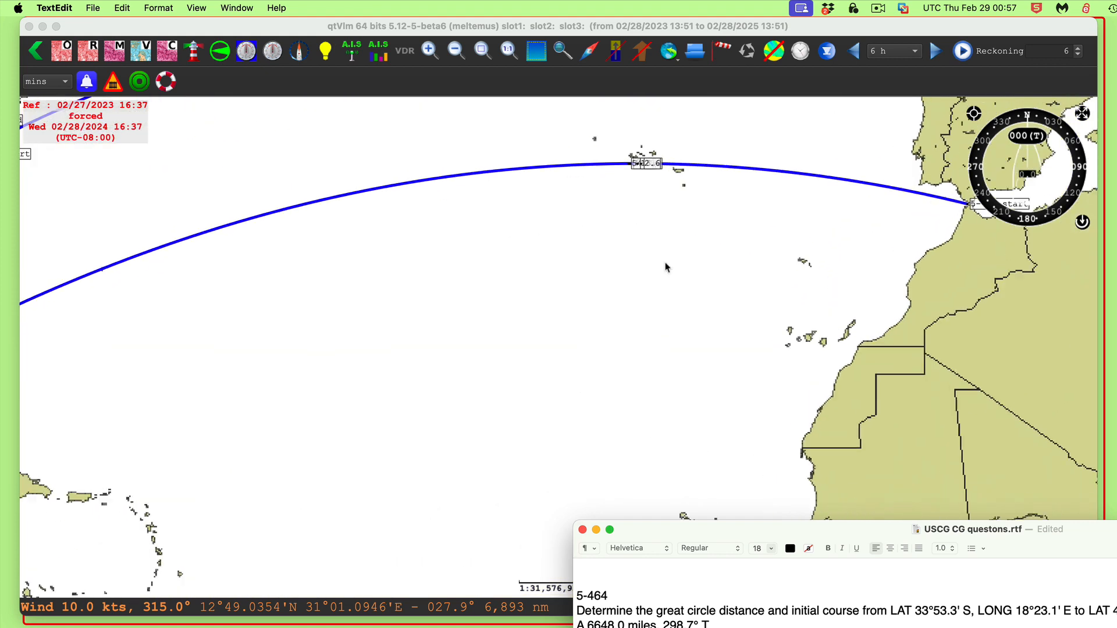
click(675, 194)
drag(666, 188, 663, 319)
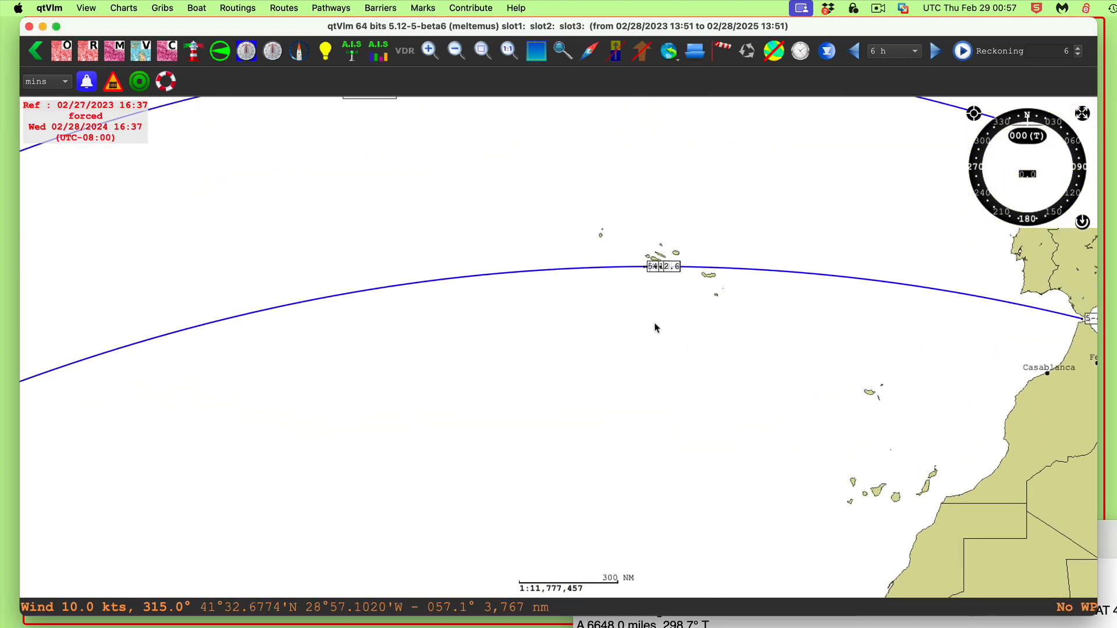
scroll(656, 327, up, 4)
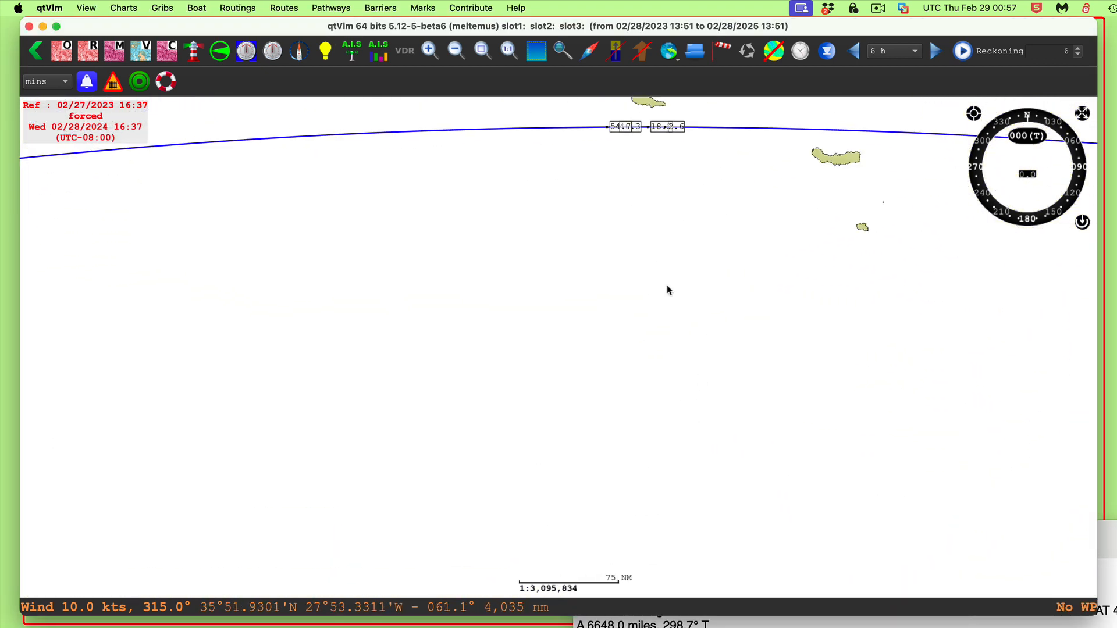
drag(603, 256, 627, 363)
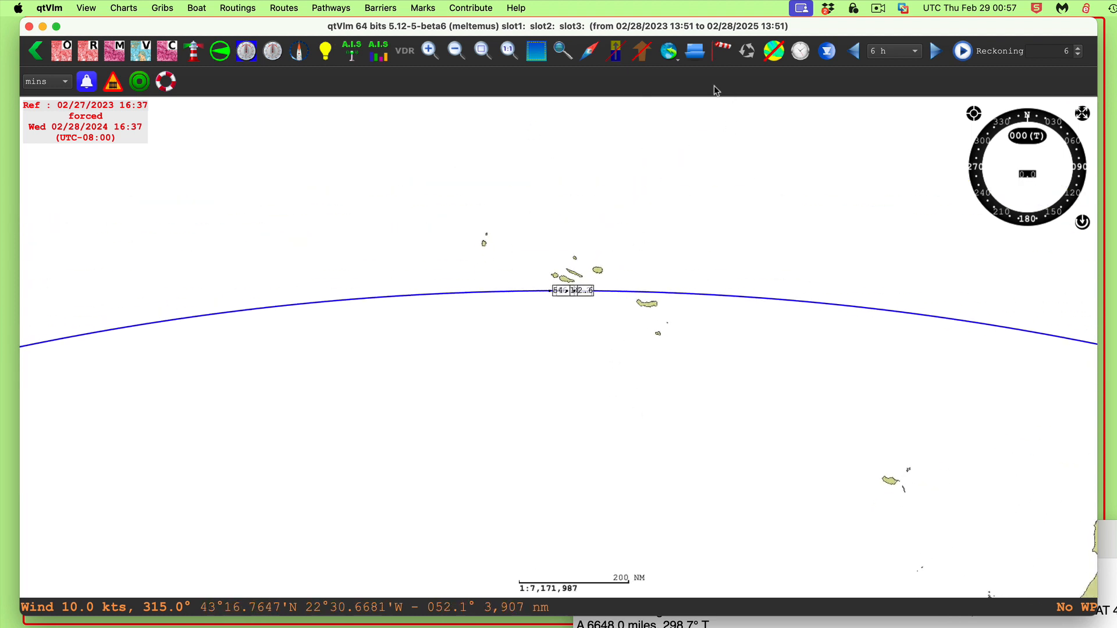
click(535, 51)
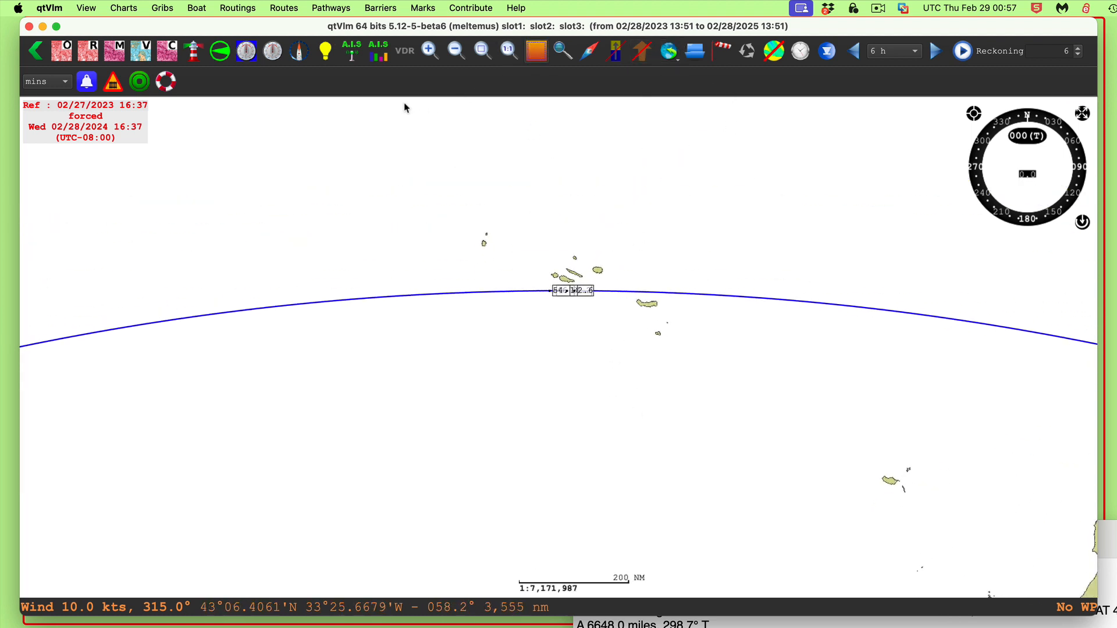
drag(401, 102, 916, 299)
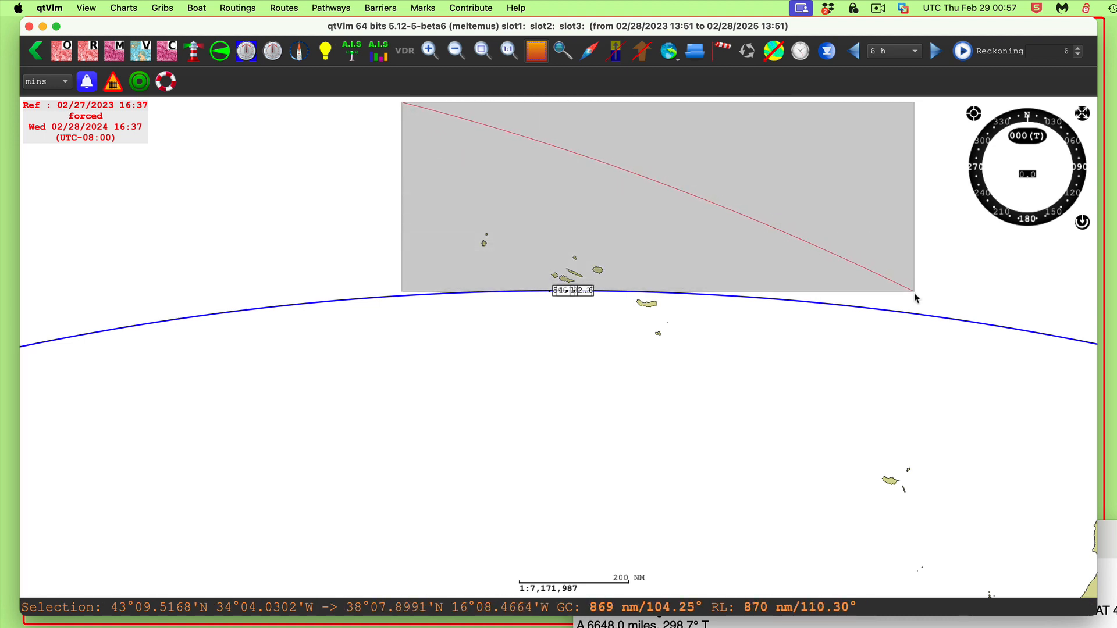
Zoom closer to examine the labels on the 5-471 track near the Azores and switch off the selection tool
scroll(565, 335, up, 5)
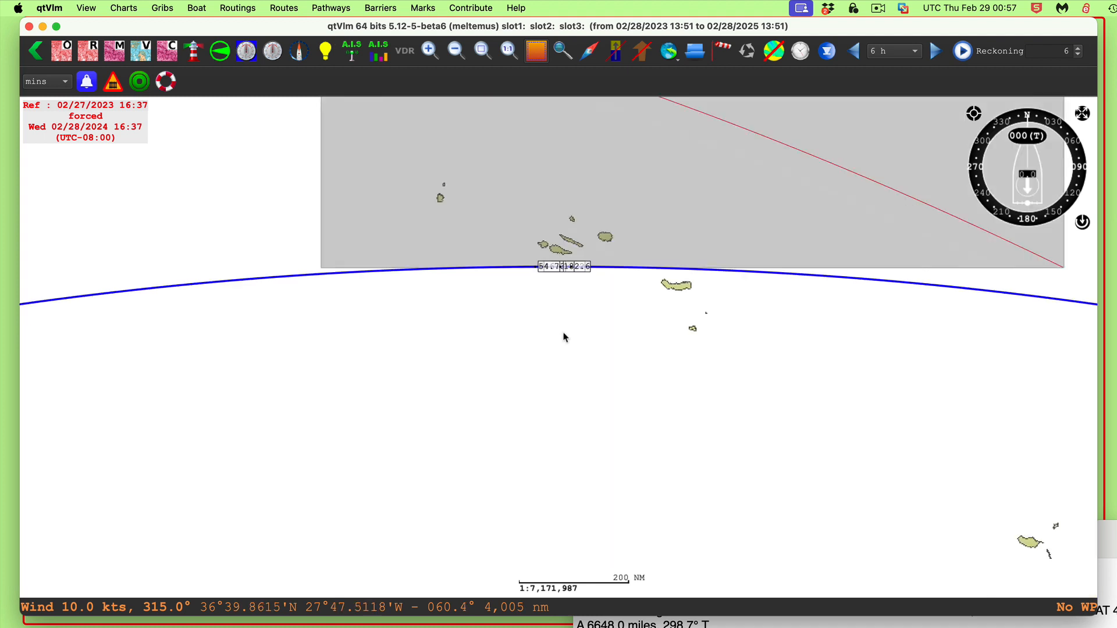
scroll(589, 273, up, 4)
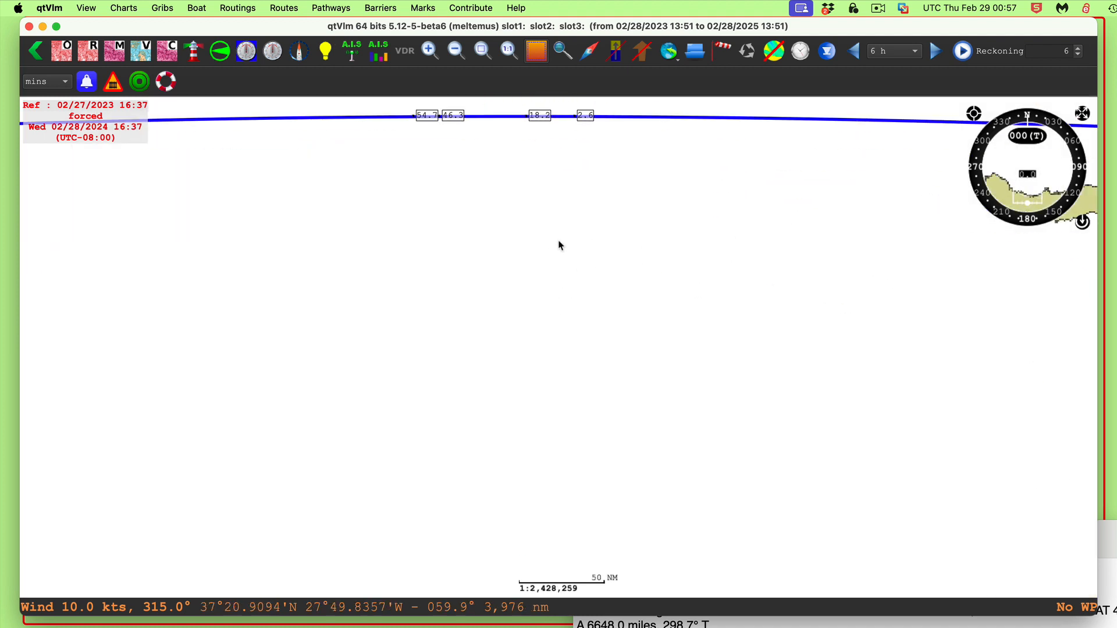
drag(560, 165, 661, 365)
click(498, 182)
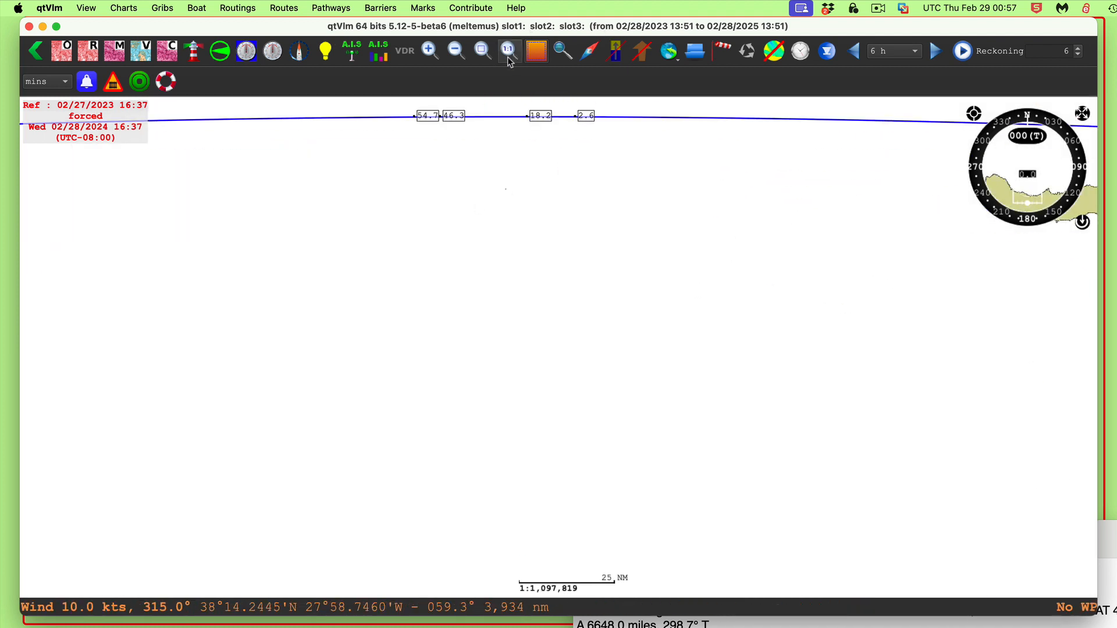
click(532, 56)
drag(512, 196, 639, 387)
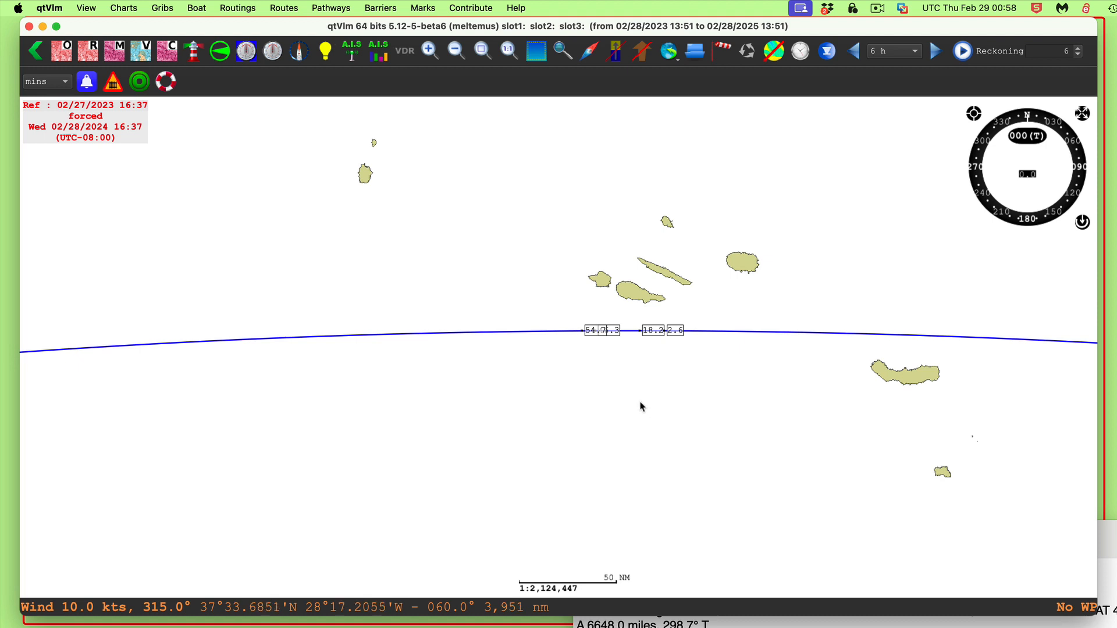
Push the question document further into the corner and zoom in on the track labels
drag(1109, 534, 1116, 423)
drag(966, 422, 1112, 475)
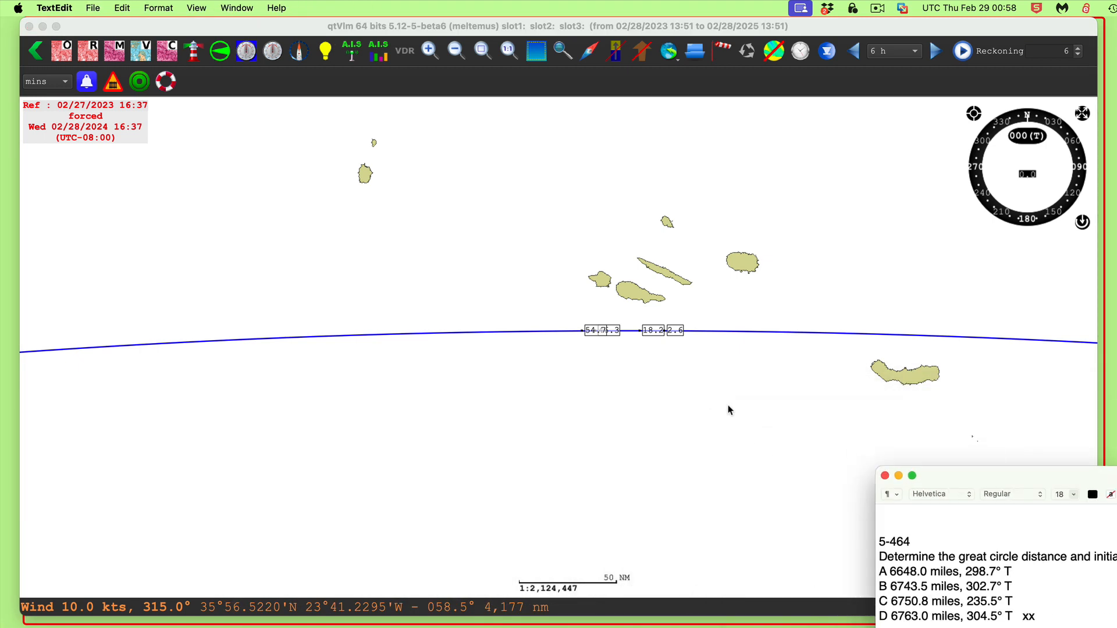
scroll(605, 404, up, 5)
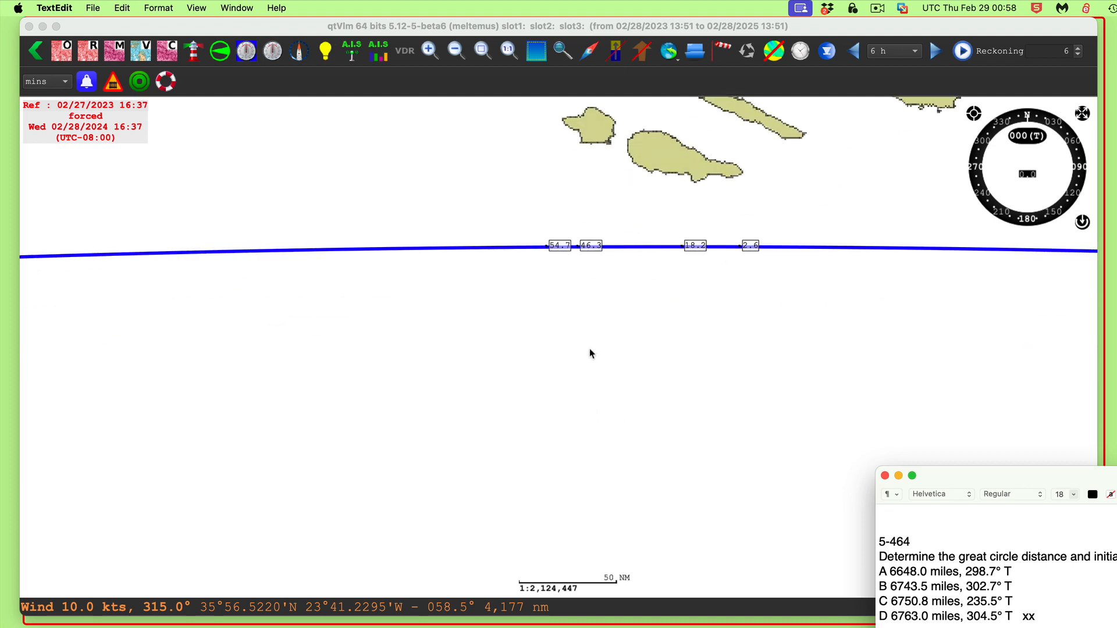
Zoom in closely on the POI labels along the 5-471 track near the Azores
click(668, 222)
drag(605, 182, 628, 361)
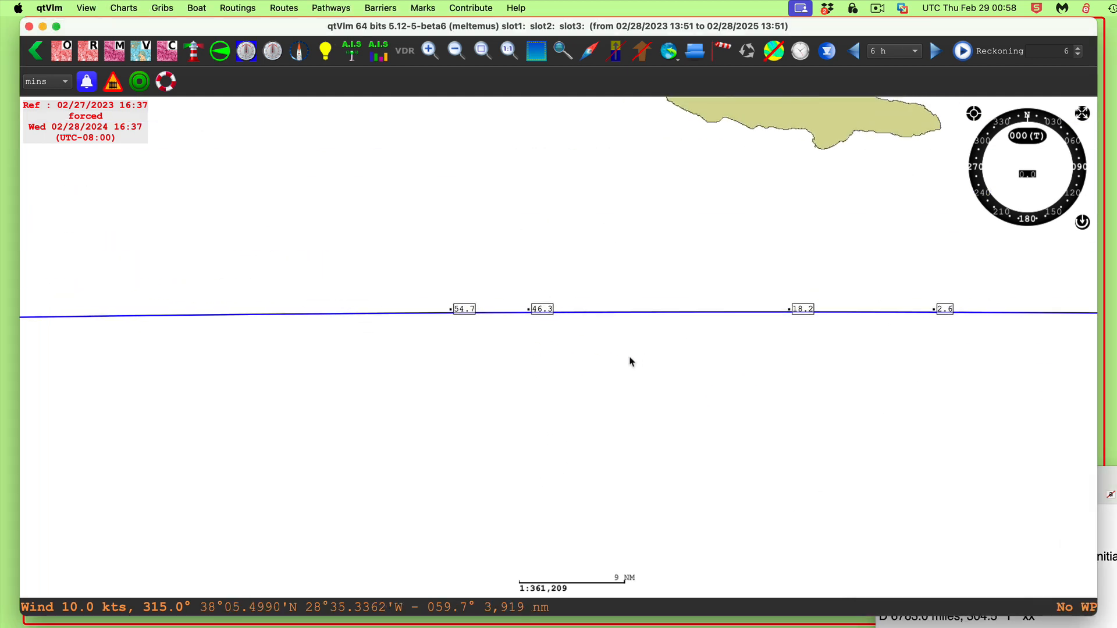
scroll(634, 383, up, 5)
scroll(507, 323, up, 8)
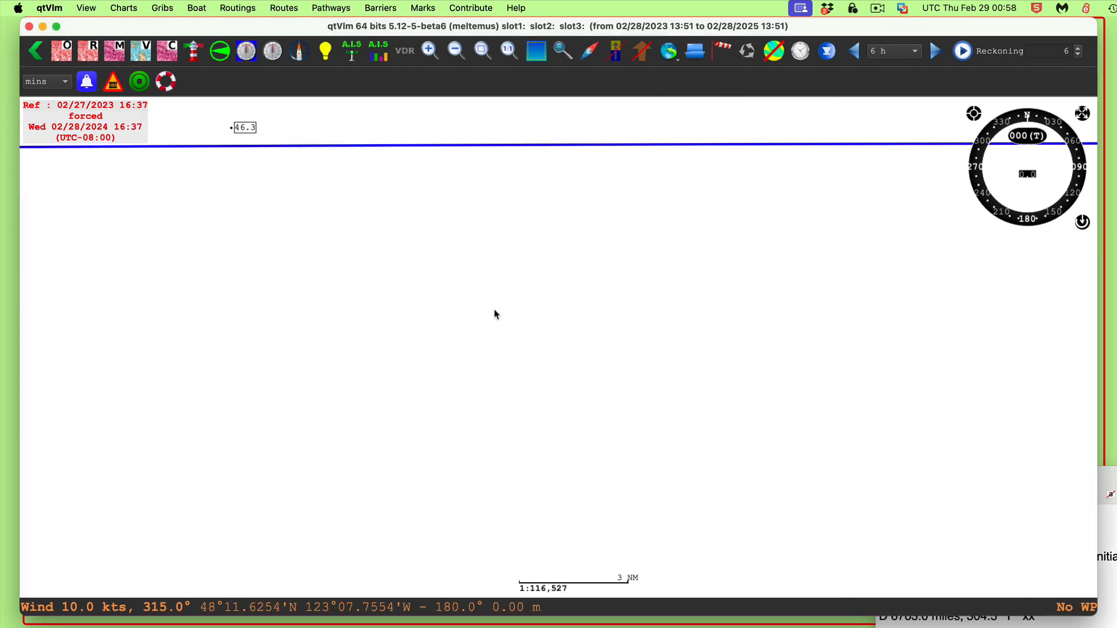
drag(571, 292, 948, 393)
drag(330, 361, 33, 310)
drag(618, 299, 144, 339)
drag(775, 346, 152, 321)
scroll(505, 326, down, 2)
Measure with the Ruler tool from the 18.2 POI down to the great circle track
right_click(649, 346)
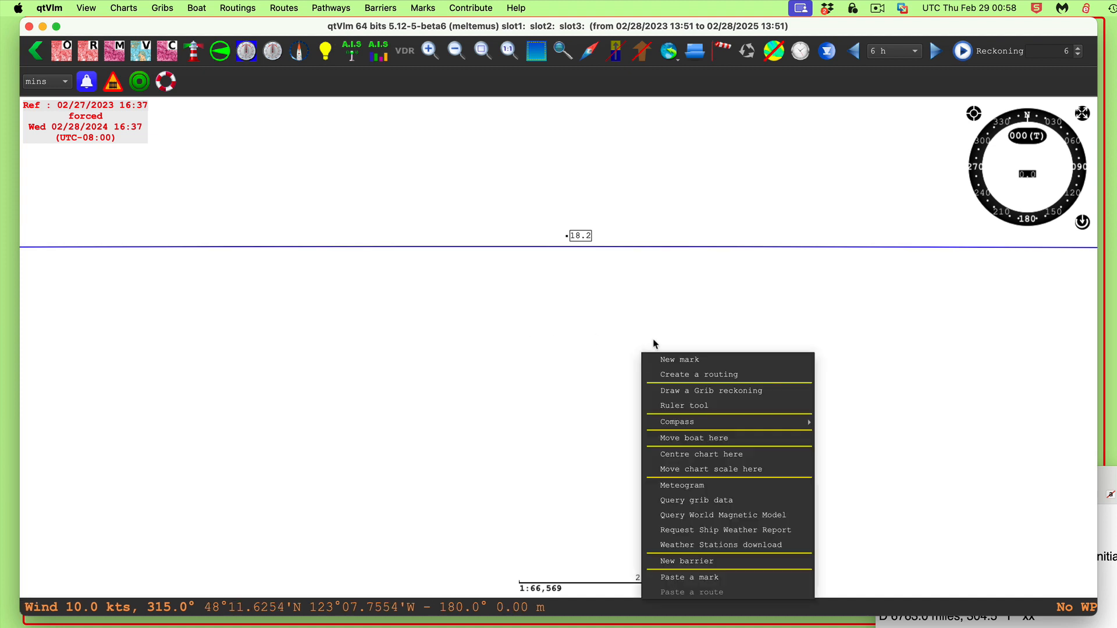
click(546, 327)
scroll(545, 327, up, 3)
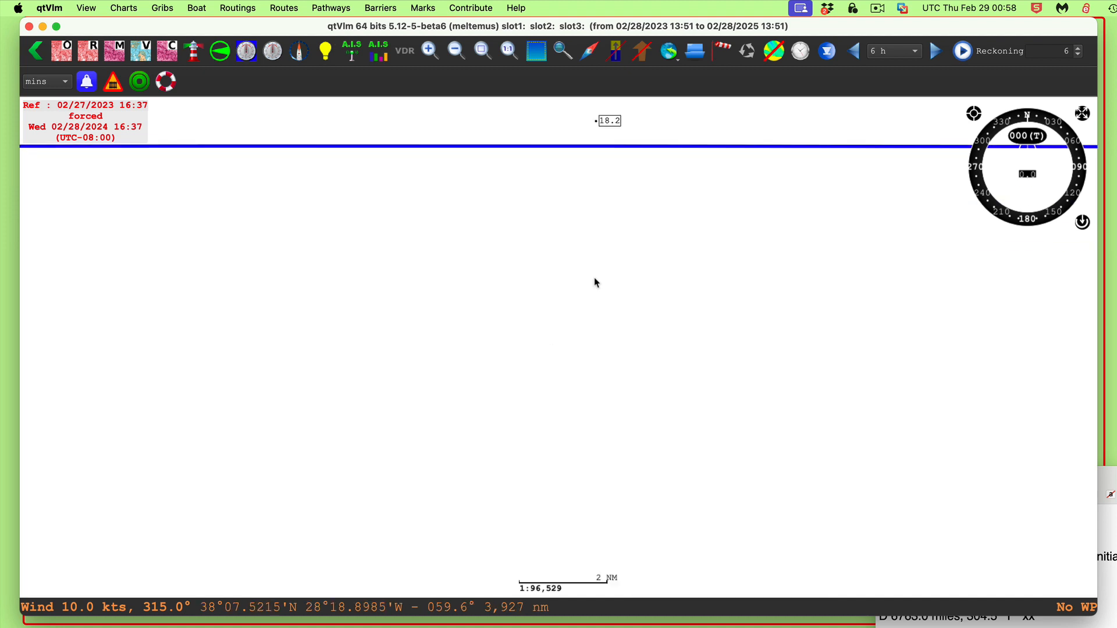
drag(631, 206, 589, 377)
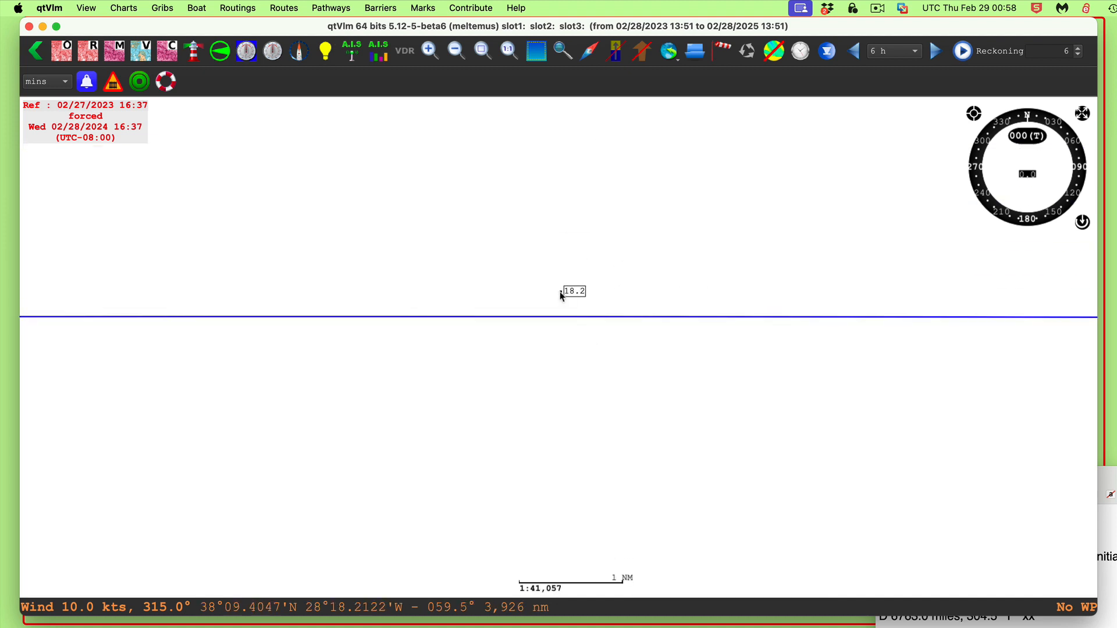
mouse_move(578, 297)
right_click(573, 296)
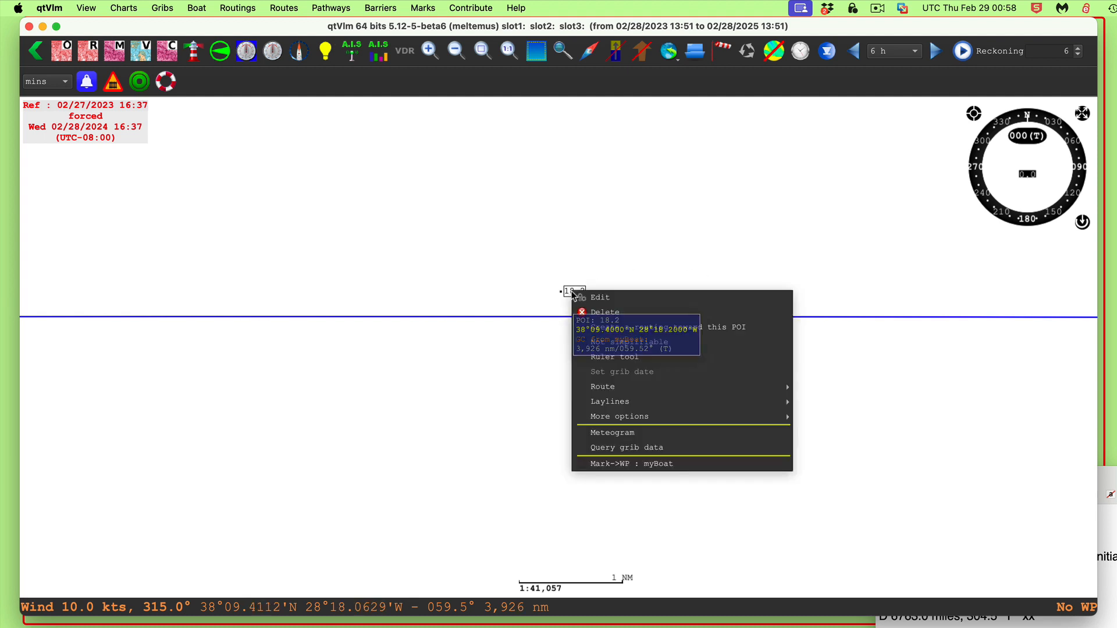
click(599, 357)
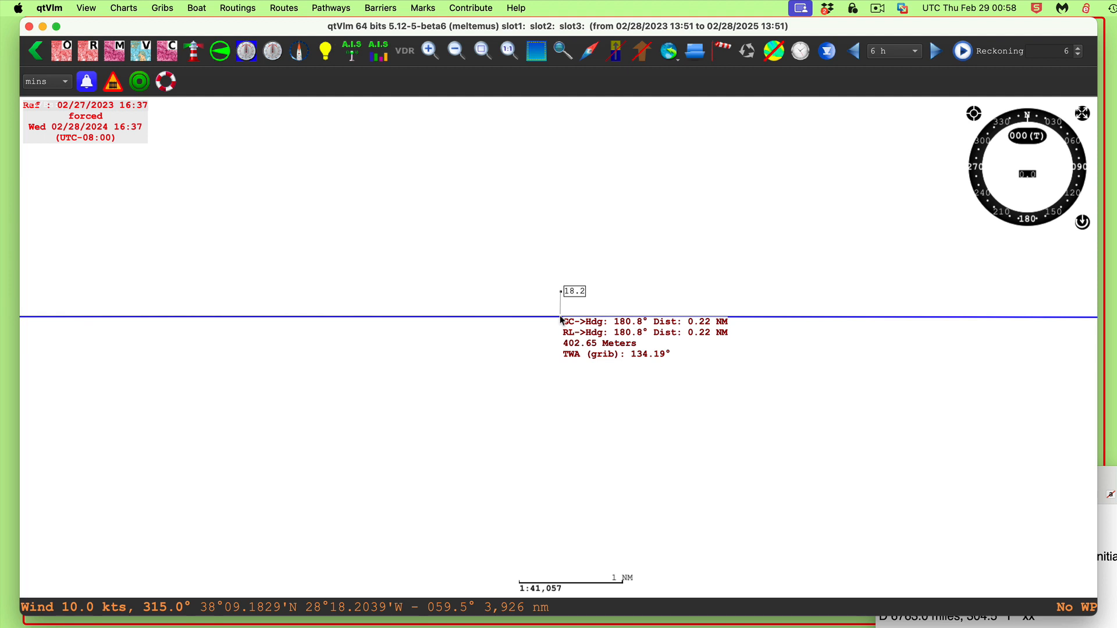
scroll(562, 320, up, 5)
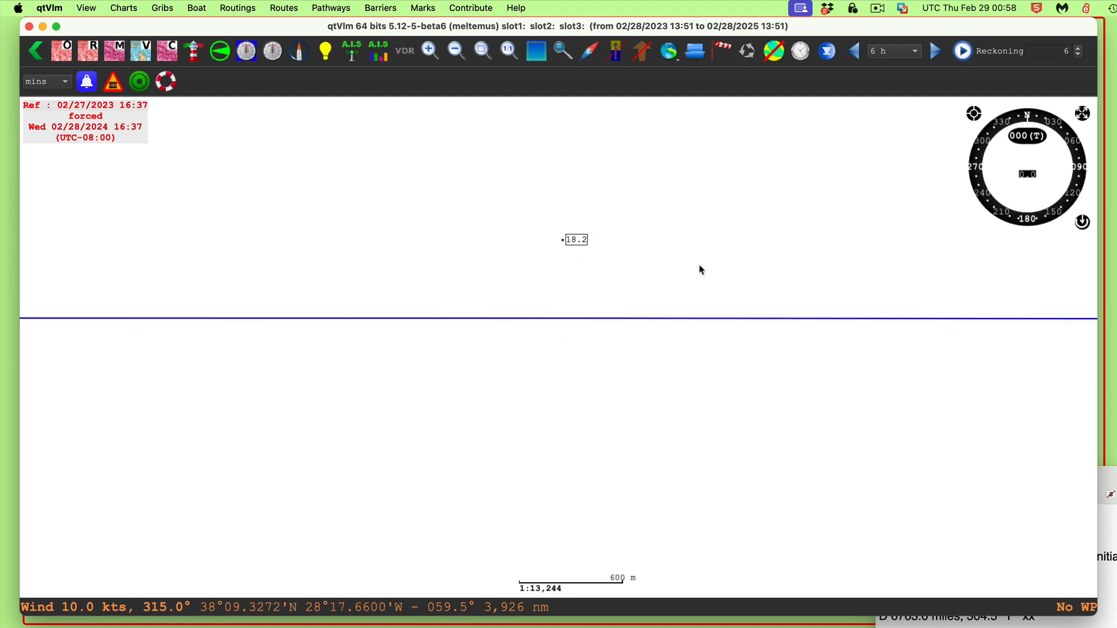
Repeat the Ruler tool measurement from the 18.2 POI to the track at a closer zoom
right_click(575, 240)
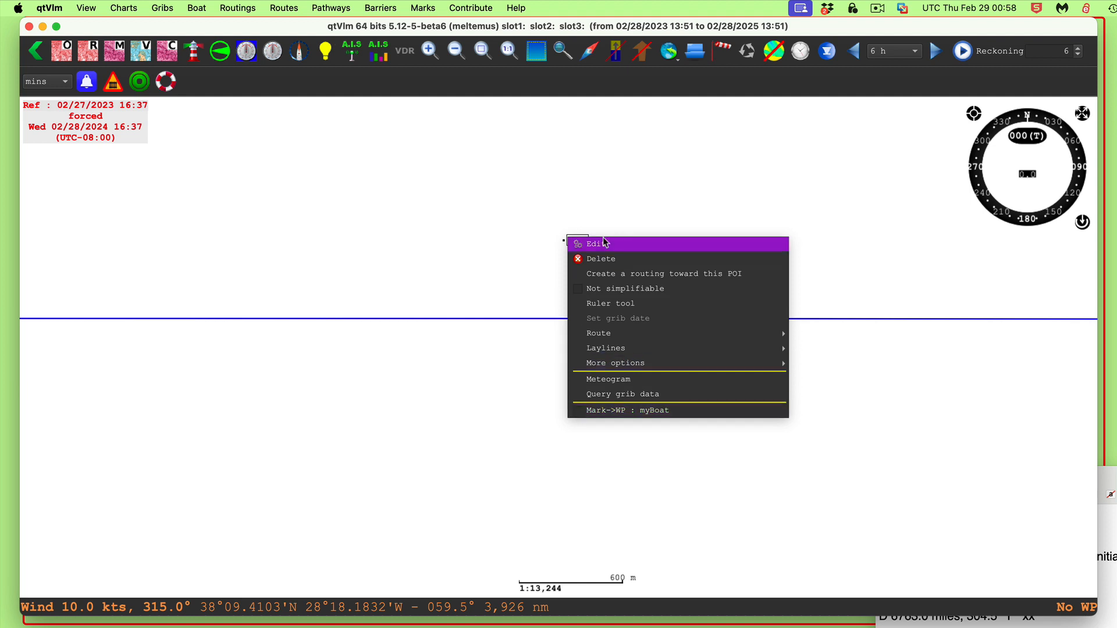
click(608, 305)
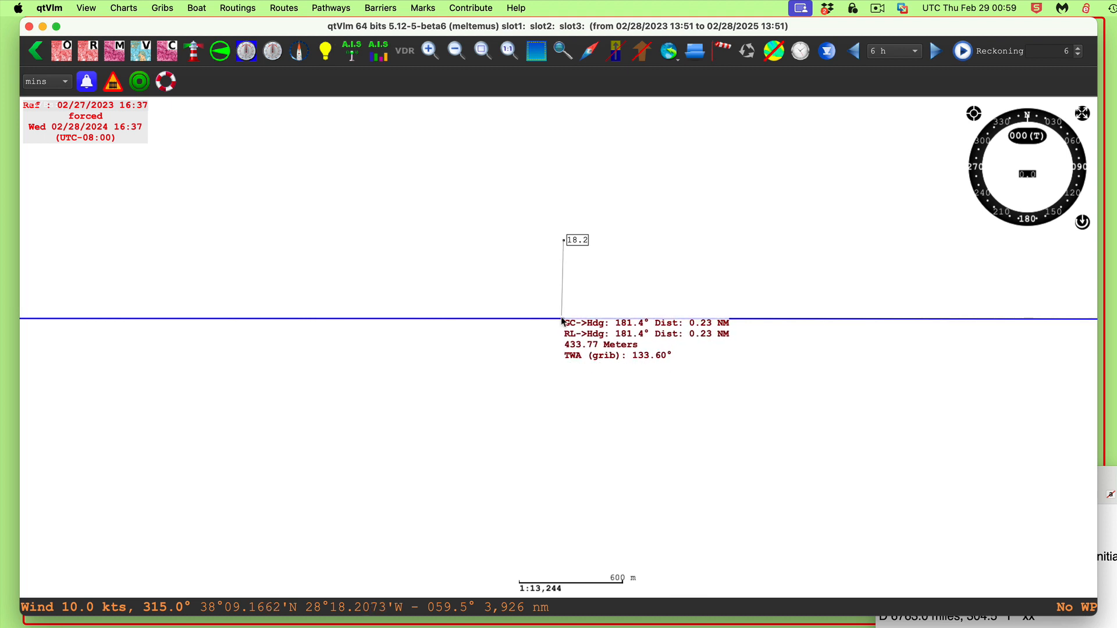
click(564, 317)
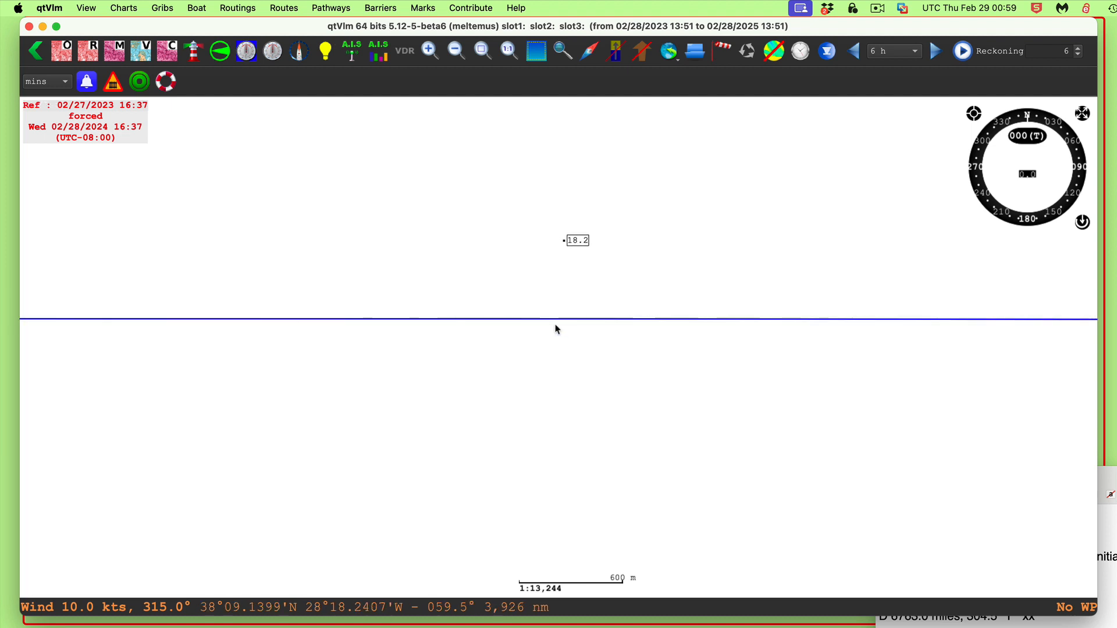
right_click(584, 238)
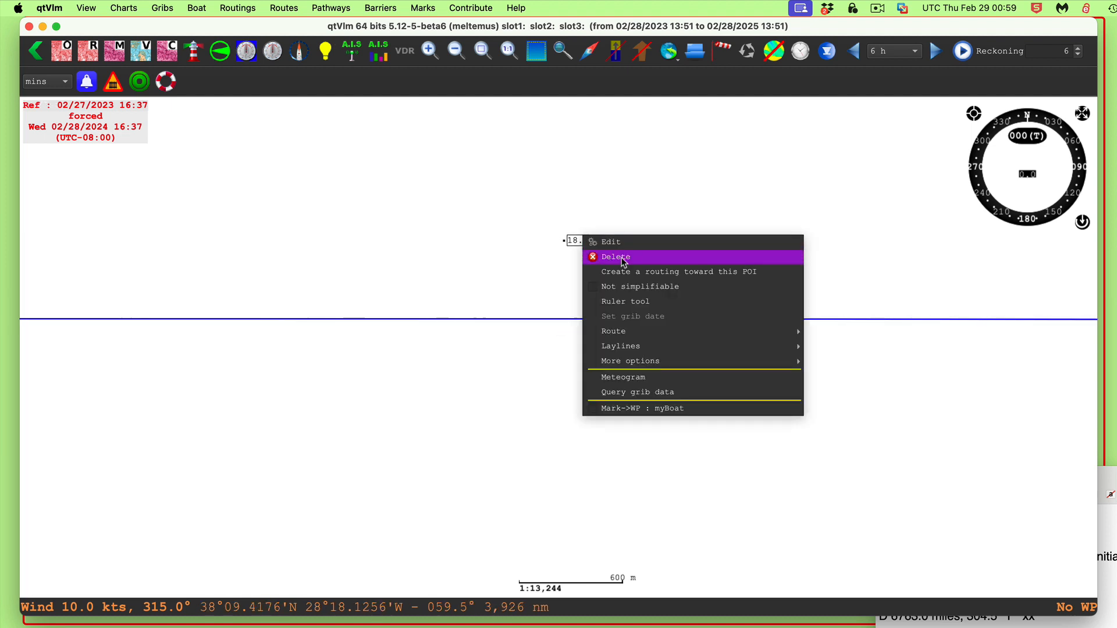
click(625, 301)
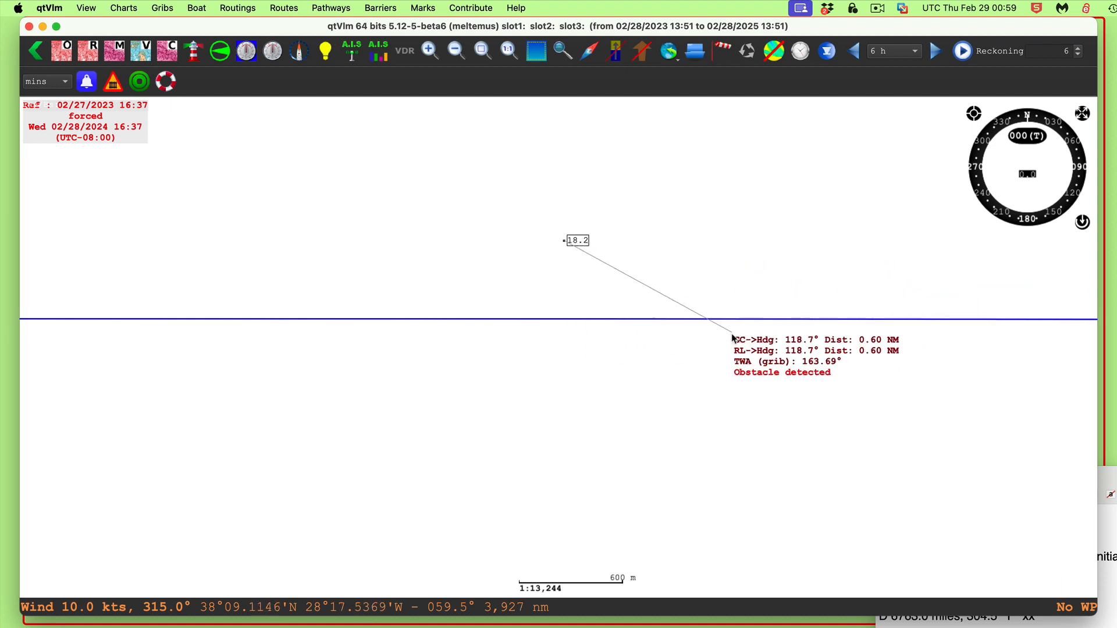
click(733, 335)
drag(884, 419, 645, 350)
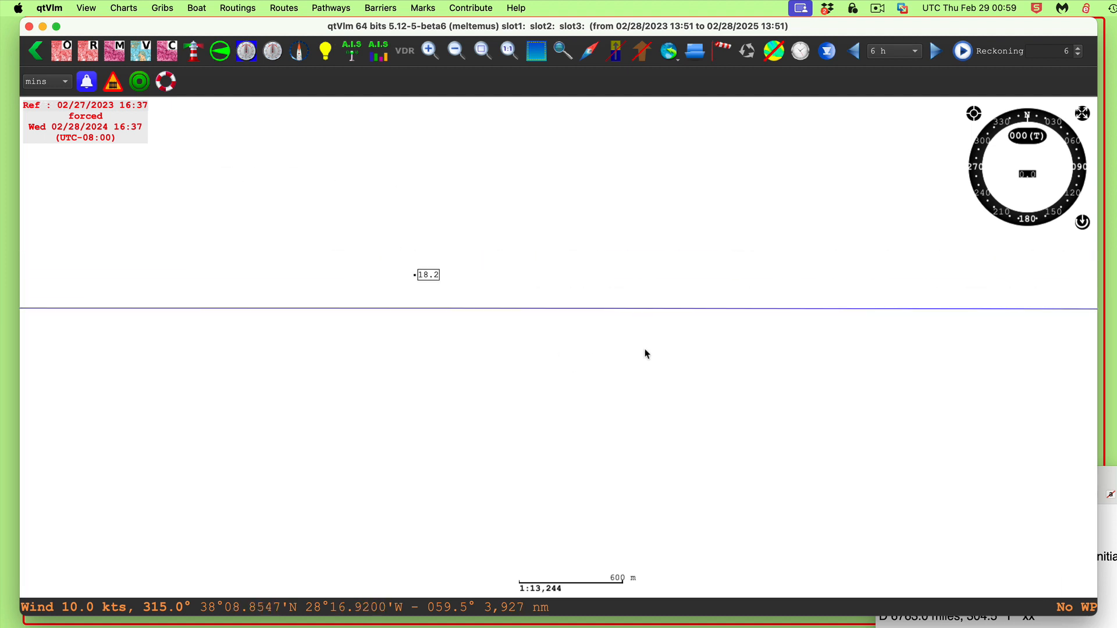
Move to the 2.6 POI and measure its distance to the track with the Ruler tool
scroll(969, 347, down, 3)
drag(970, 347, 365, 328)
drag(1012, 279, 536, 248)
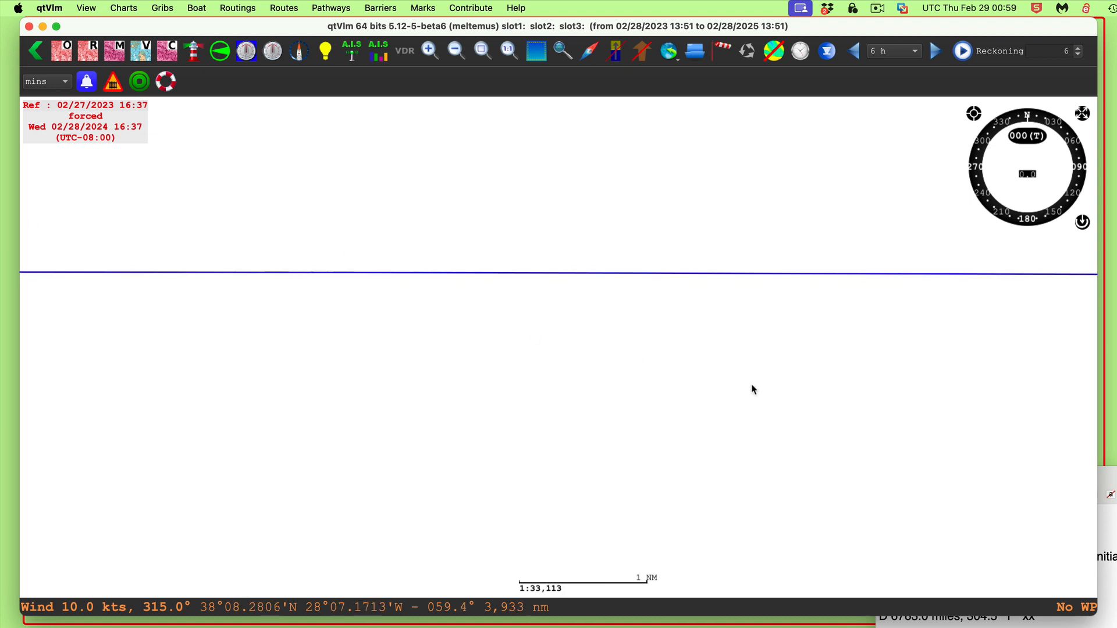
scroll(752, 392, down, 3)
drag(971, 327, 654, 303)
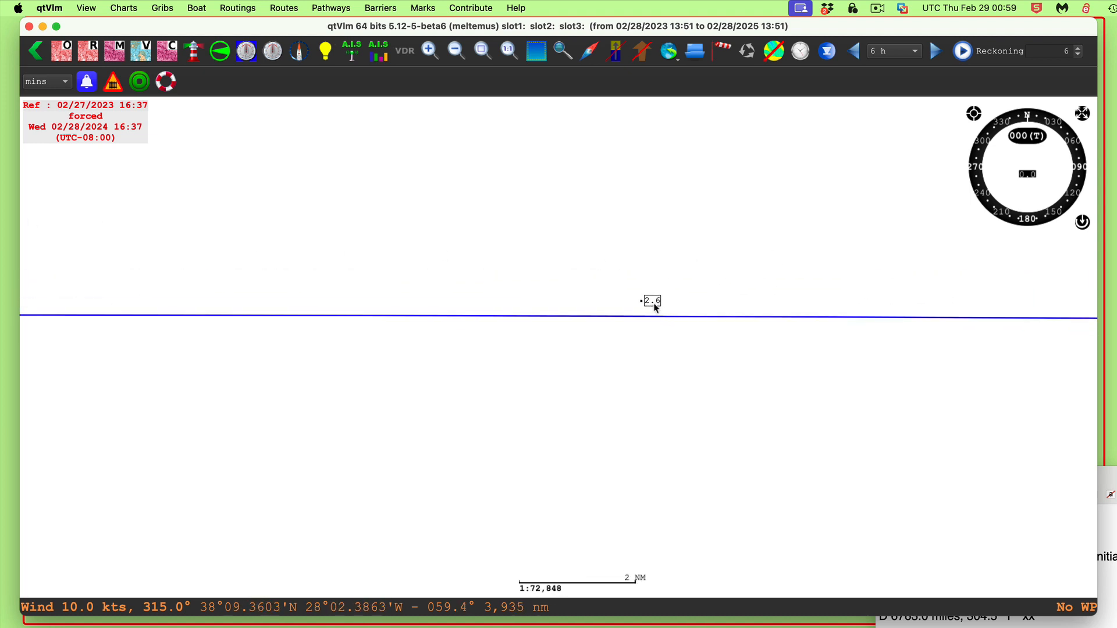
scroll(656, 311, up, 3)
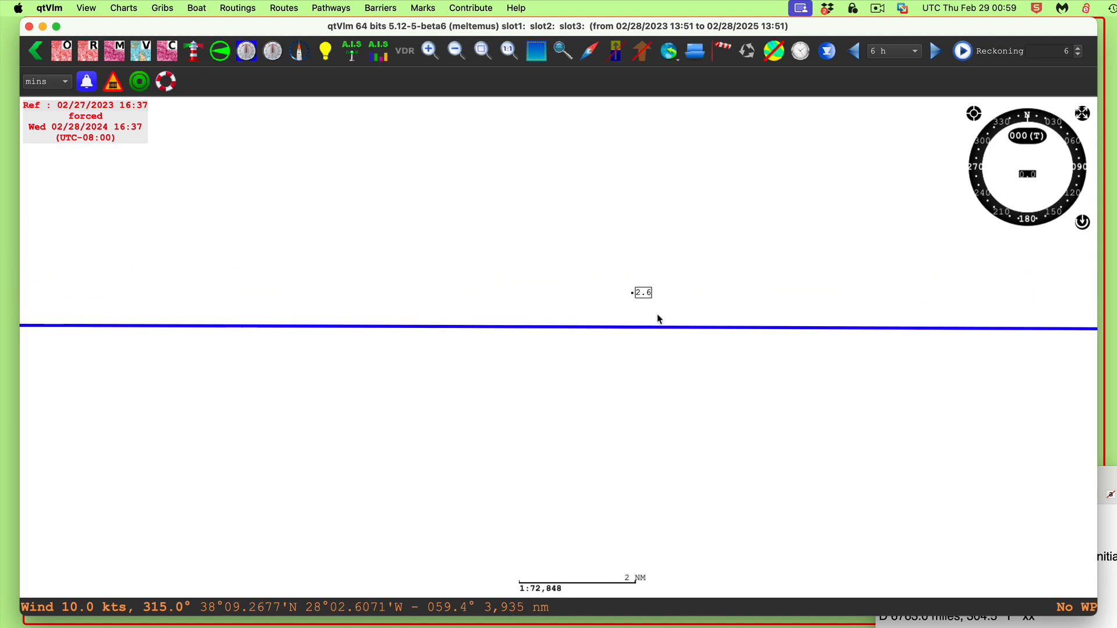
right_click(641, 285)
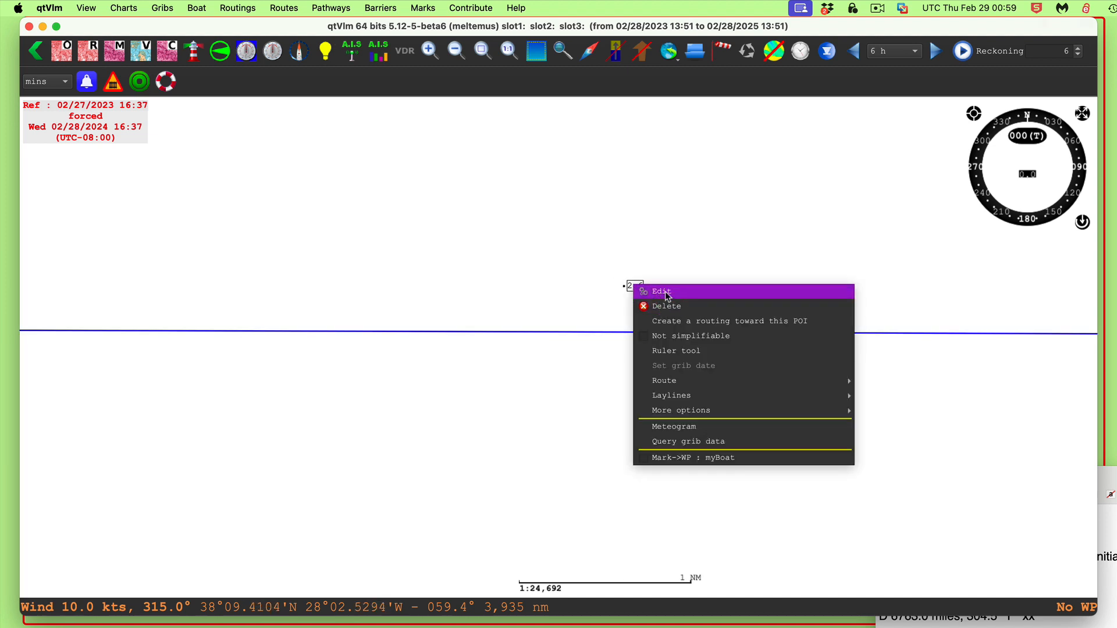
click(676, 352)
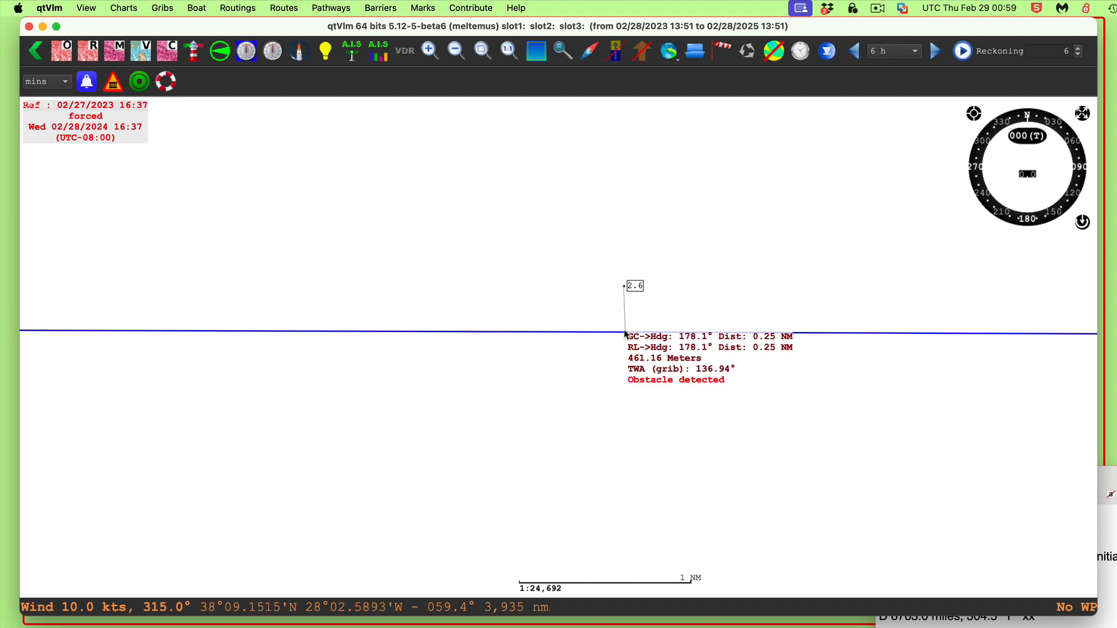
click(598, 351)
Move to the 46.3 POI and measure its distance to the track with the Ruler tool
drag(457, 396, 1071, 399)
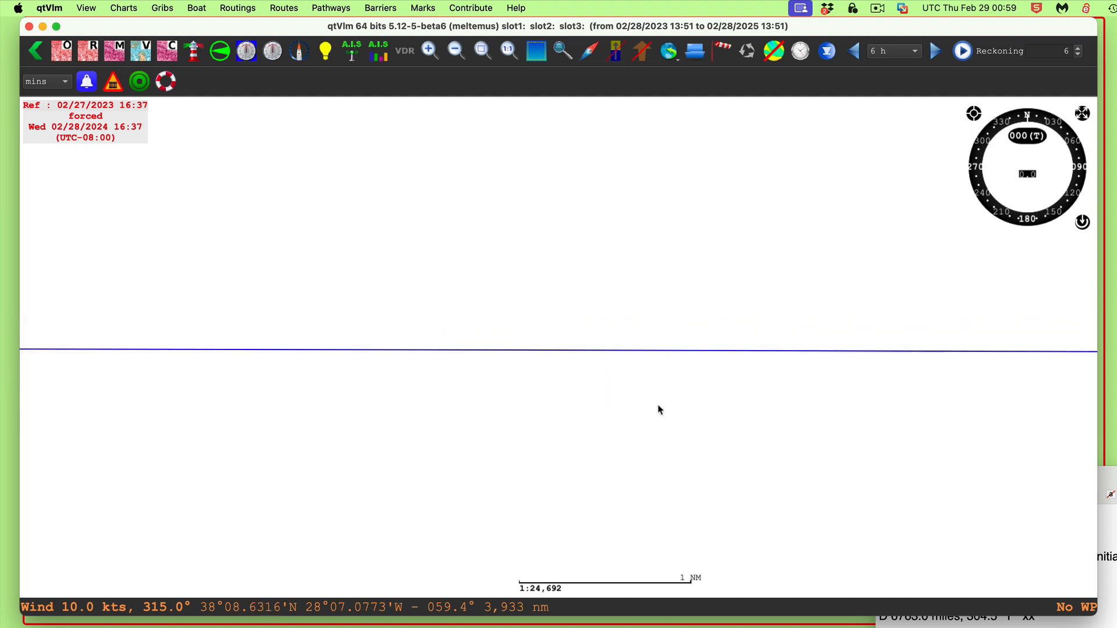
scroll(658, 405, down, 2)
drag(332, 441, 499, 379)
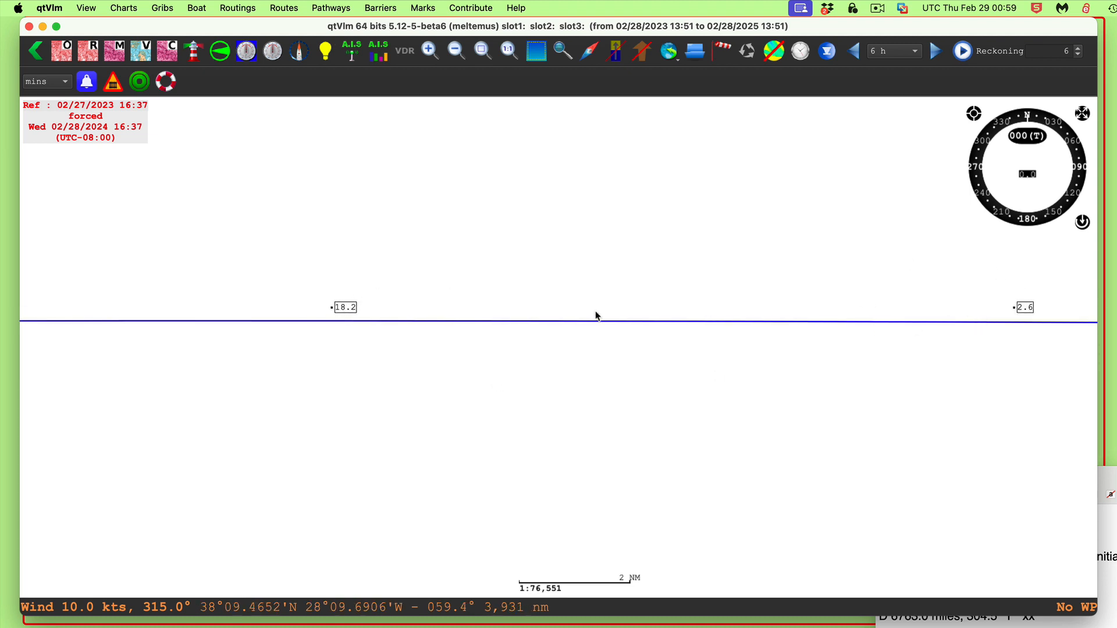
drag(325, 370, 930, 370)
scroll(643, 350, down, 4)
drag(346, 336, 649, 289)
scroll(547, 306, up, 5)
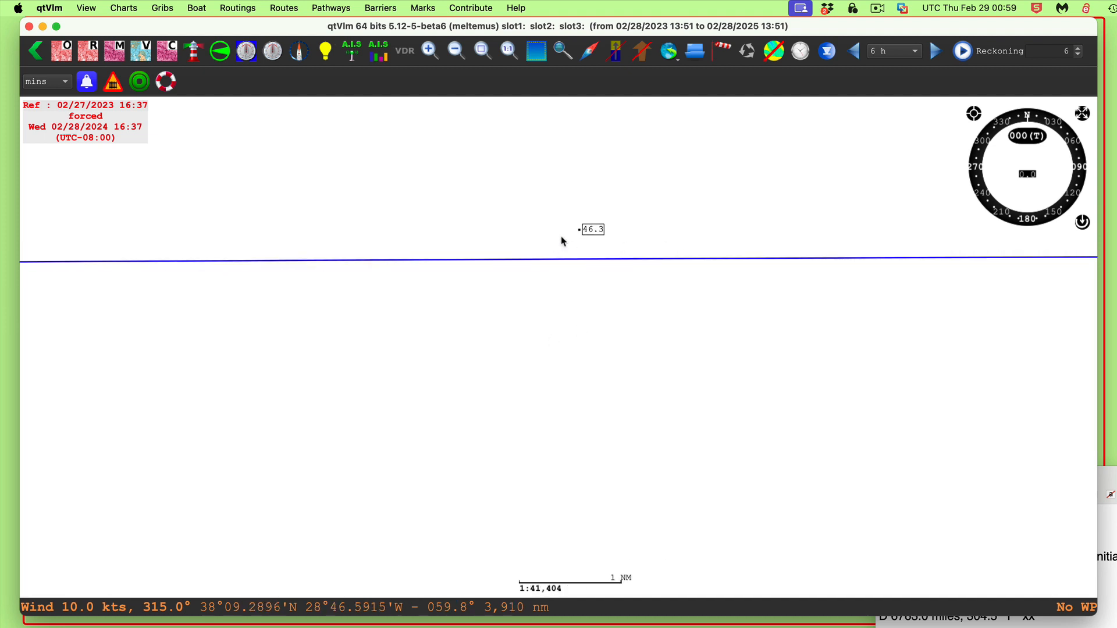
right_click(594, 230)
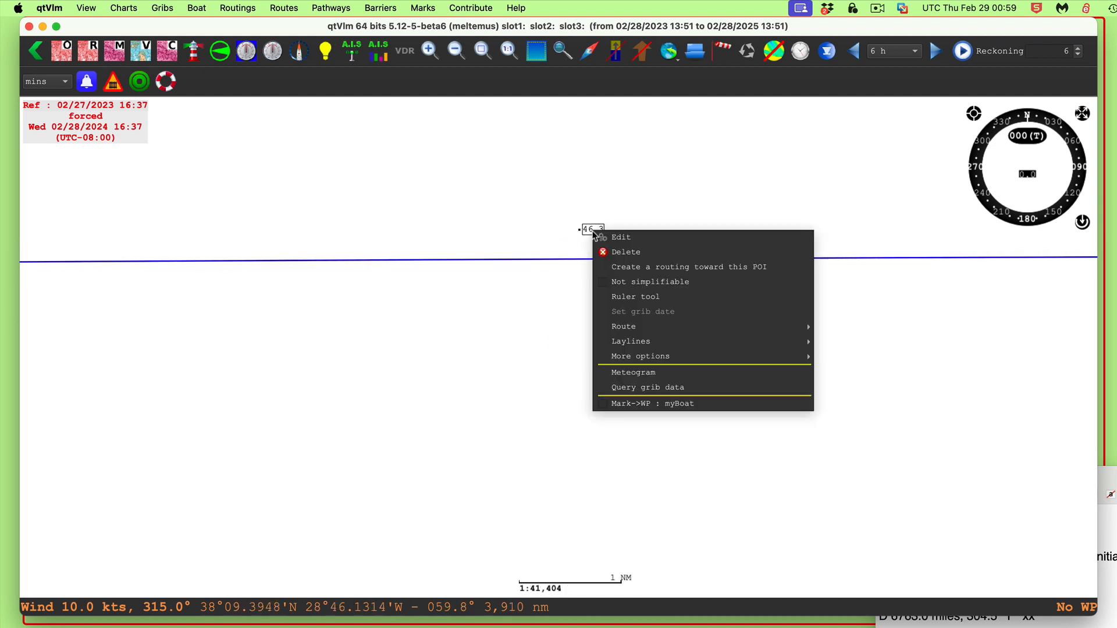
click(651, 297)
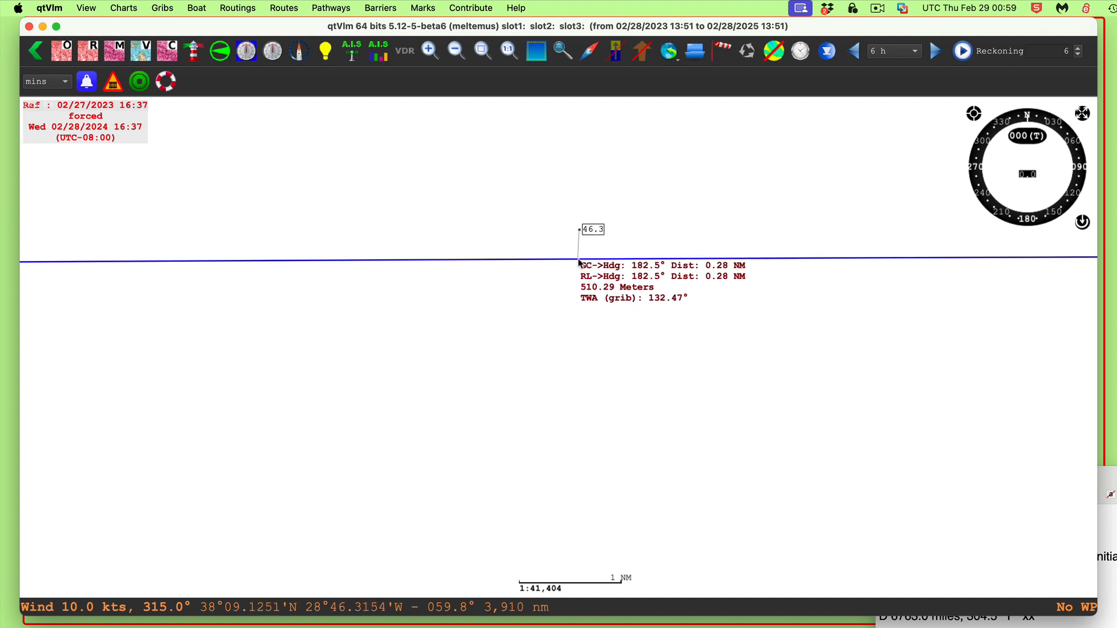
click(578, 260)
Zoom out to view the whole 5-471 track from its start near Gibraltar past the Azores
drag(784, 400, 307, 372)
drag(925, 359, 535, 429)
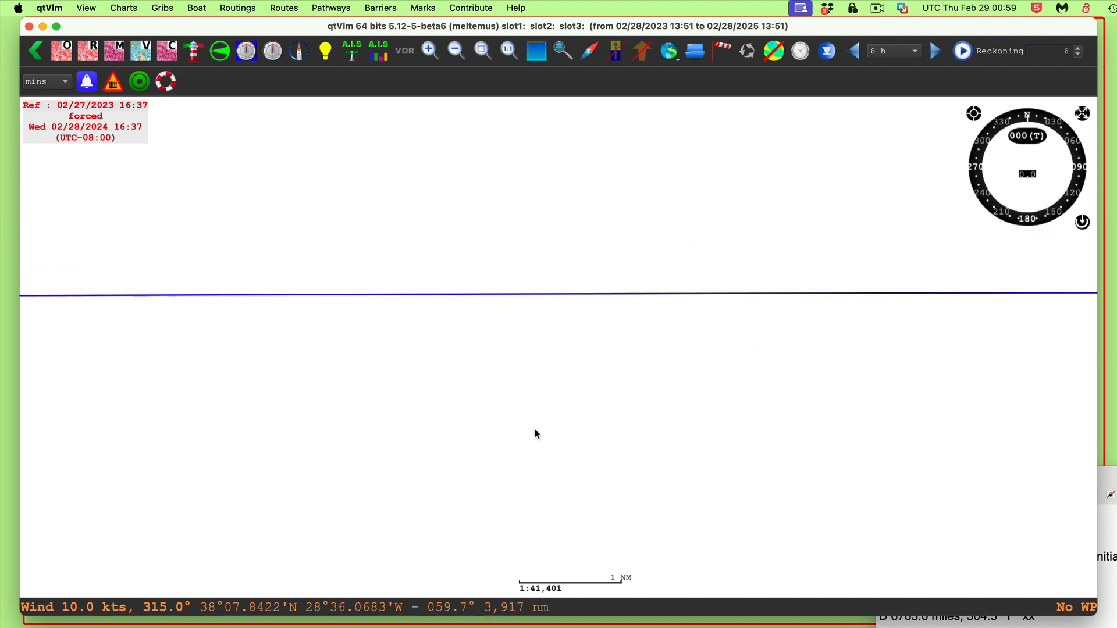
scroll(543, 420, down, 5)
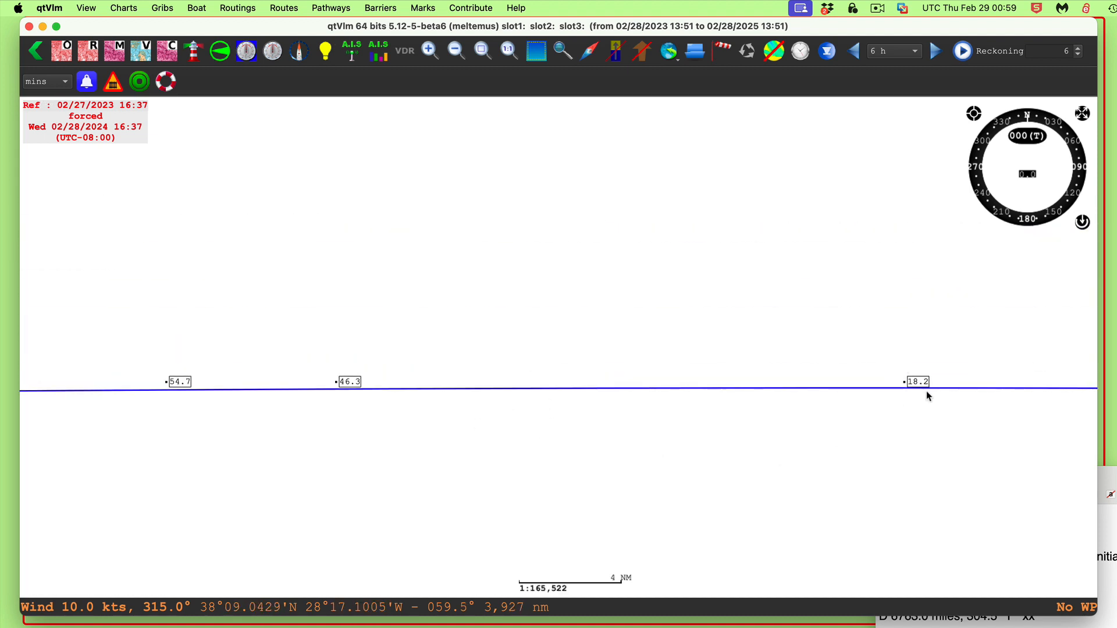
scroll(748, 456, down, 8)
scroll(749, 458, down, 5)
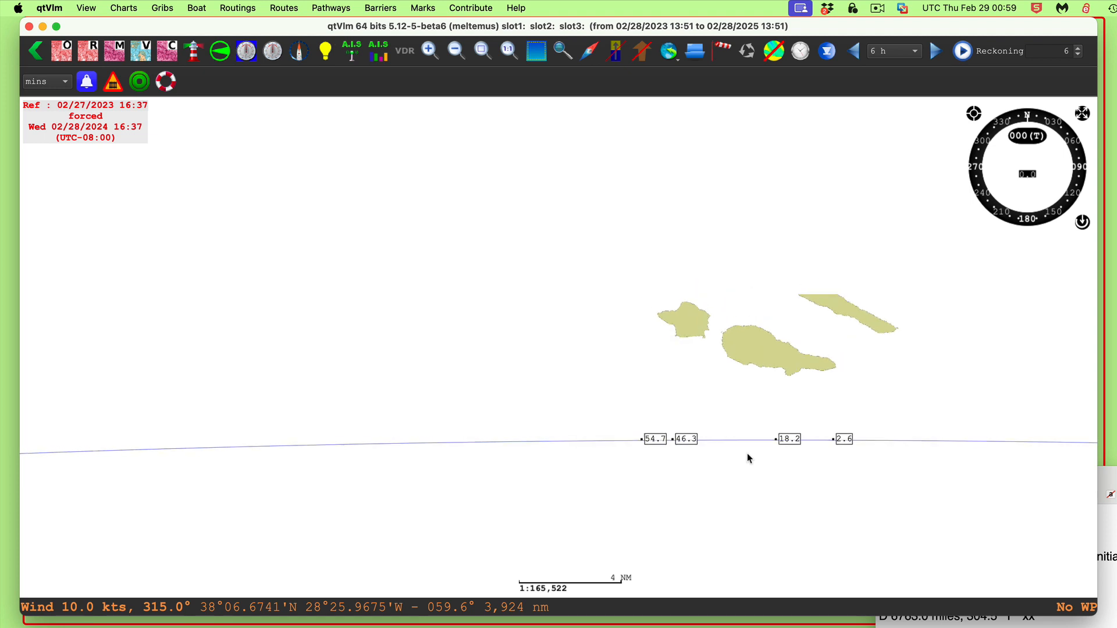
scroll(749, 459, down, 10)
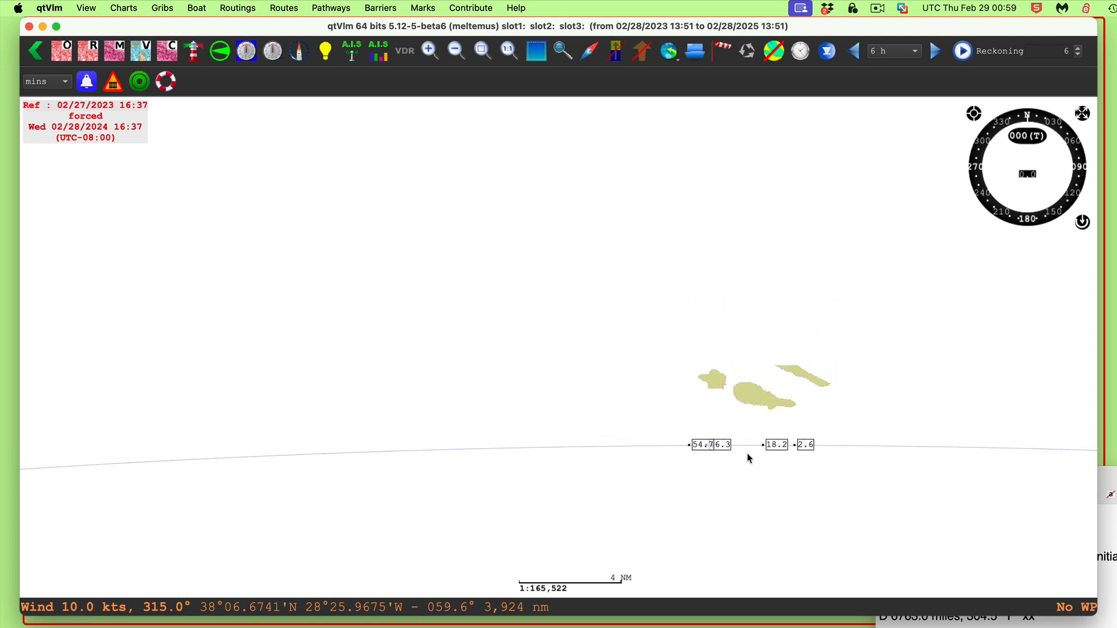
scroll(695, 498, down, 3)
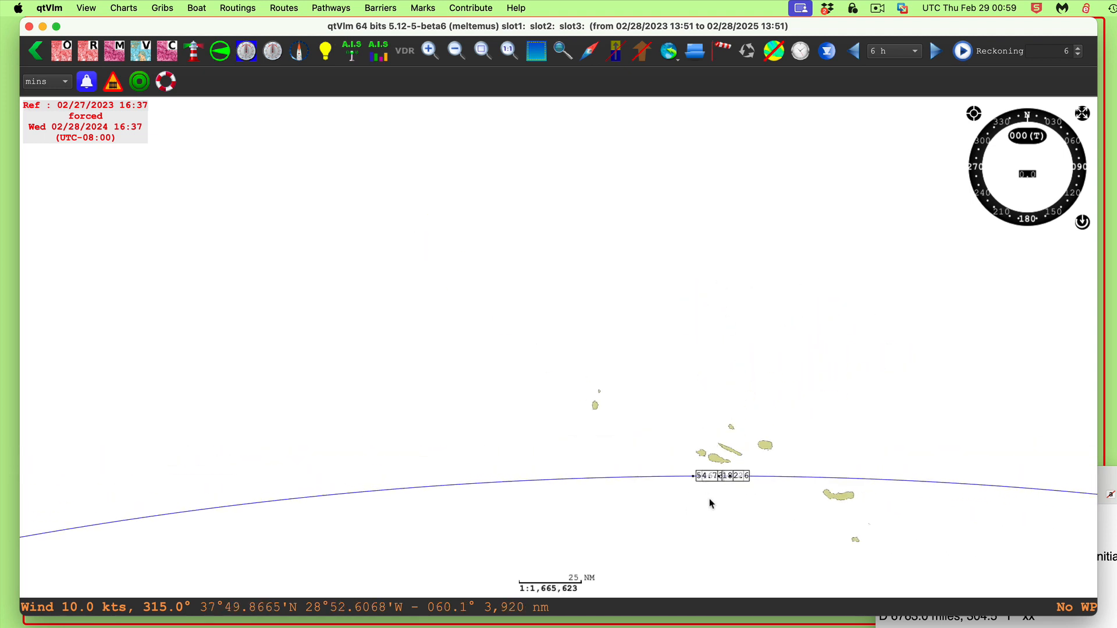
drag(738, 512, 626, 289)
scroll(632, 350, down, 3)
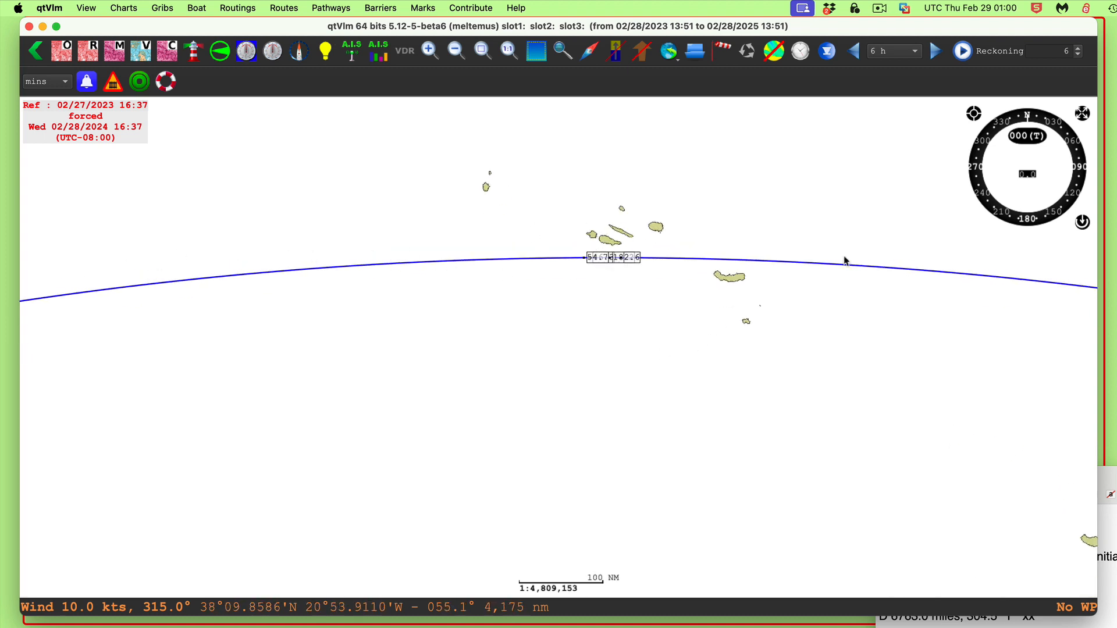
drag(931, 366, 411, 299)
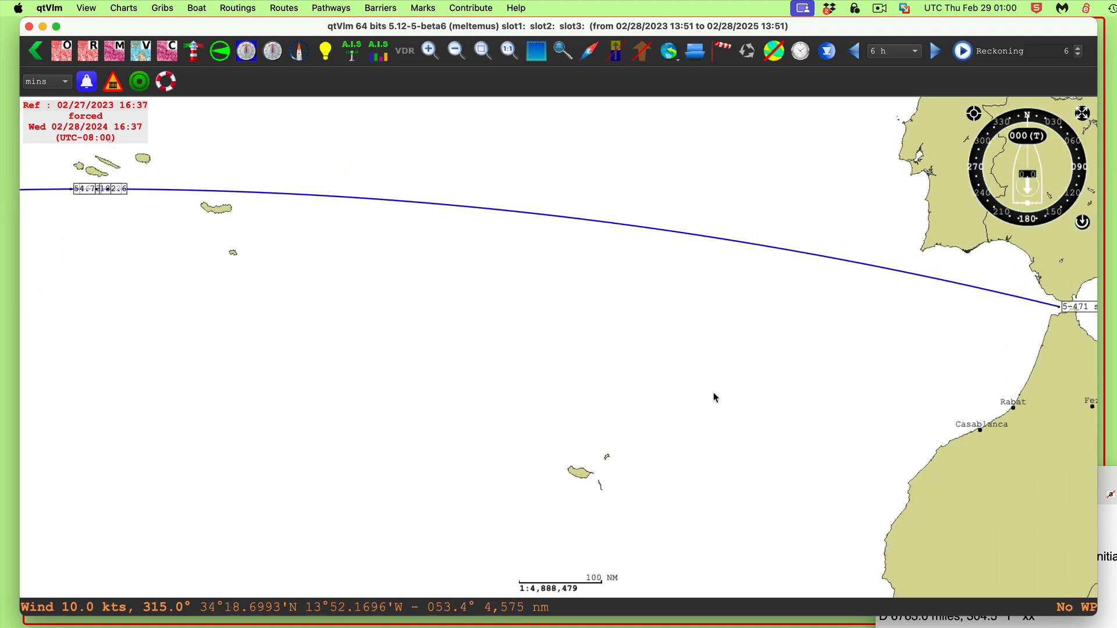
scroll(722, 390, down, 2)
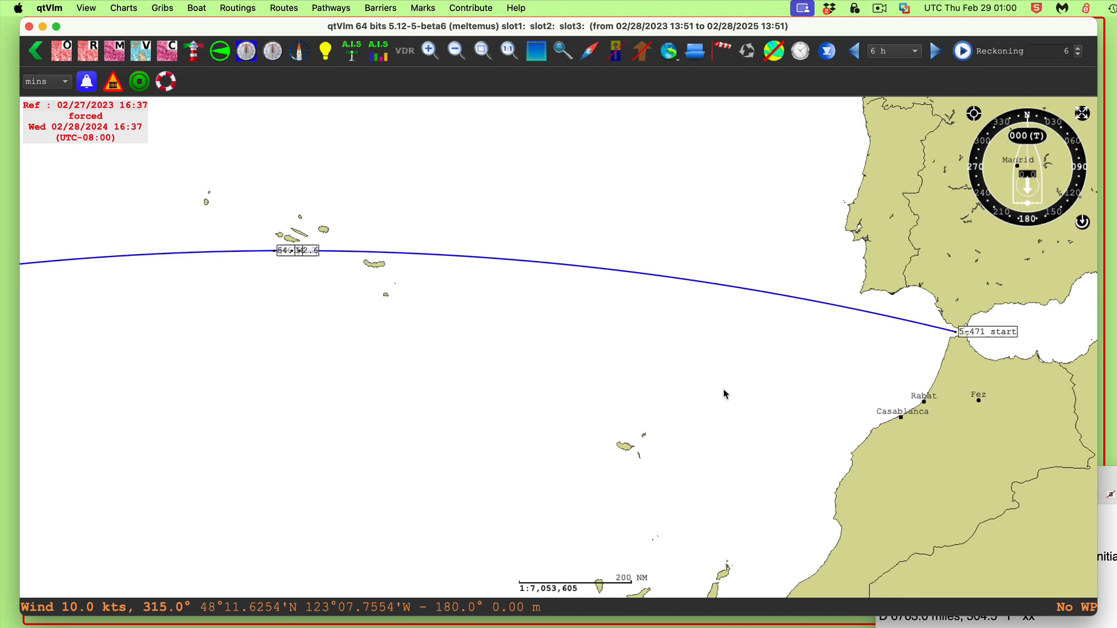
Bring the question document back into view and highlight the zone description and date in question 5-615
drag(1110, 482, 734, 100)
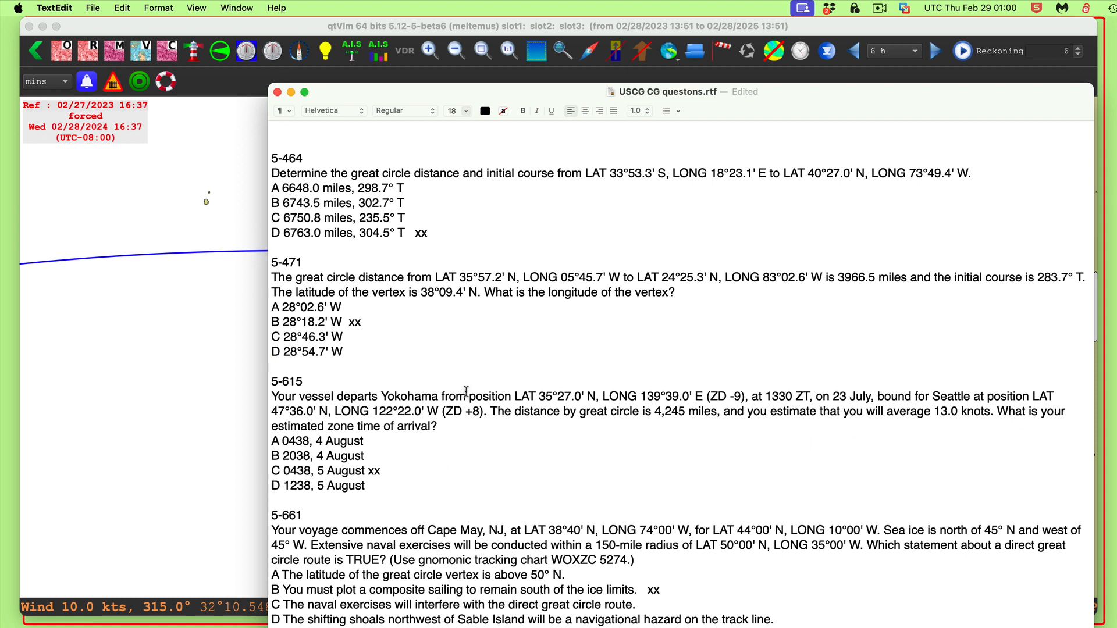
drag(481, 412, 459, 411)
drag(707, 399, 739, 397)
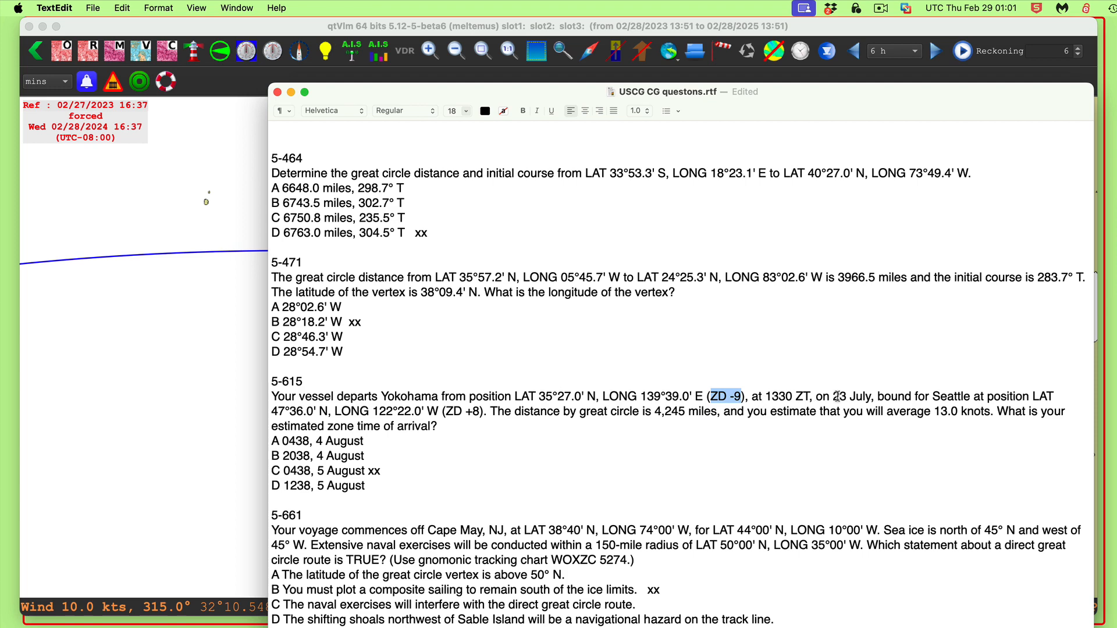
drag(871, 396, 832, 396)
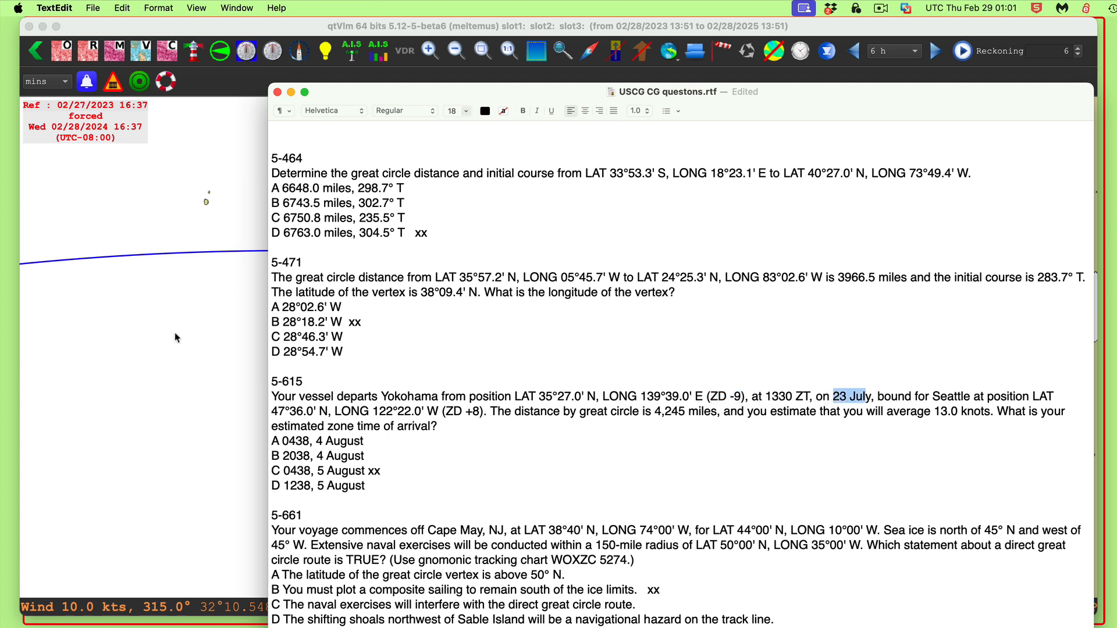
Bring the chart back and pan across the Pacific to view the whole 5-615 track from Japan to Seattle
click(153, 348)
scroll(294, 417, down, 2)
scroll(292, 416, down, 2)
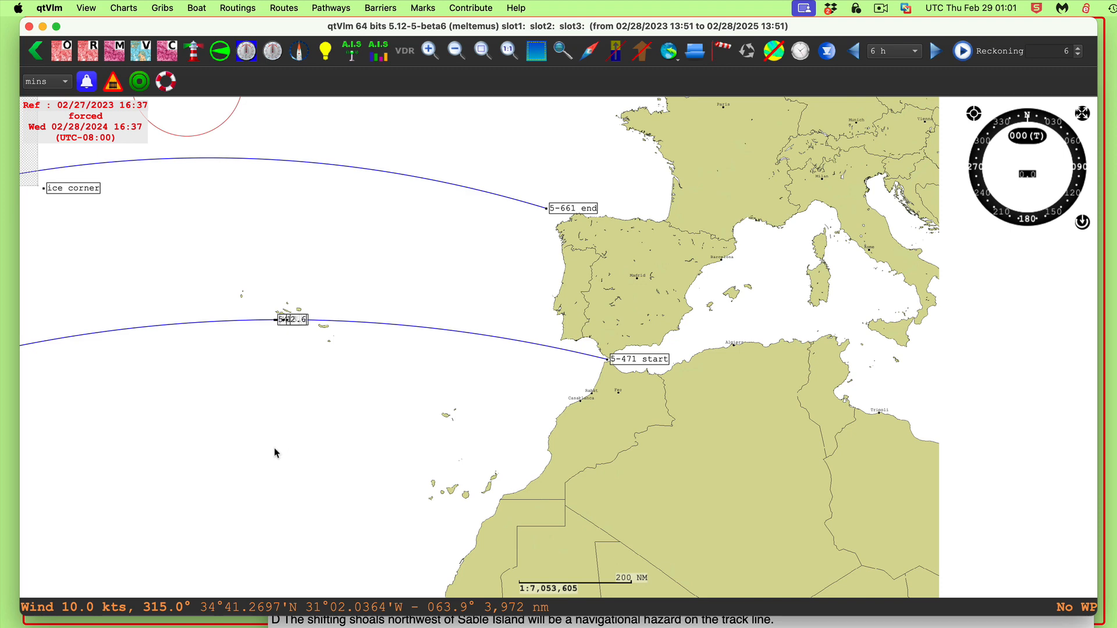
drag(274, 448, 895, 449)
drag(553, 517, 980, 557)
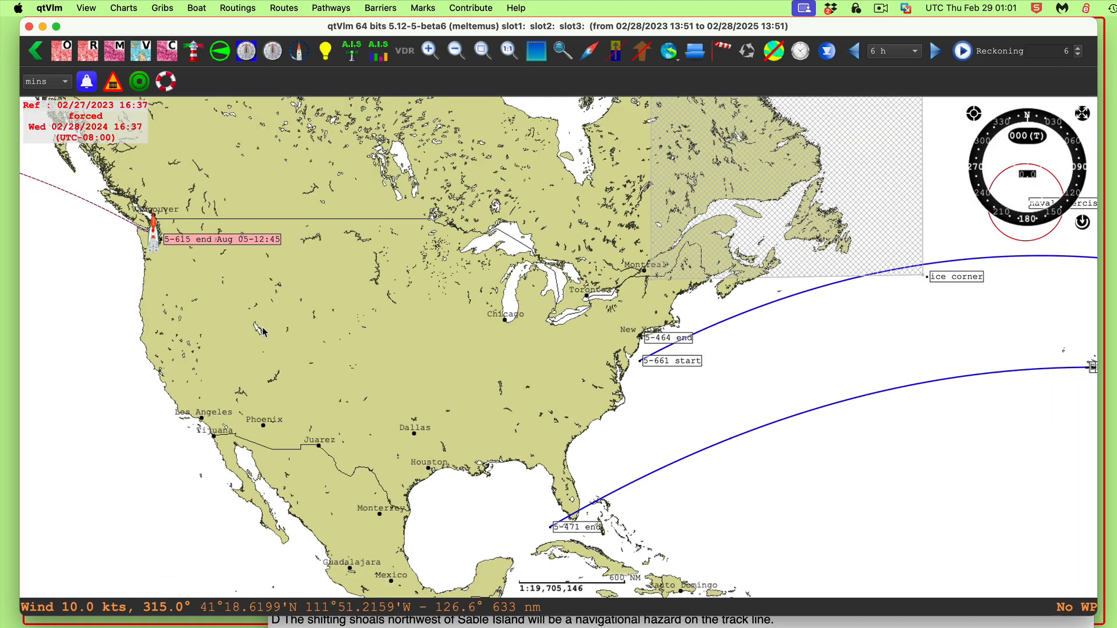
drag(238, 307, 963, 438)
drag(332, 451, 717, 410)
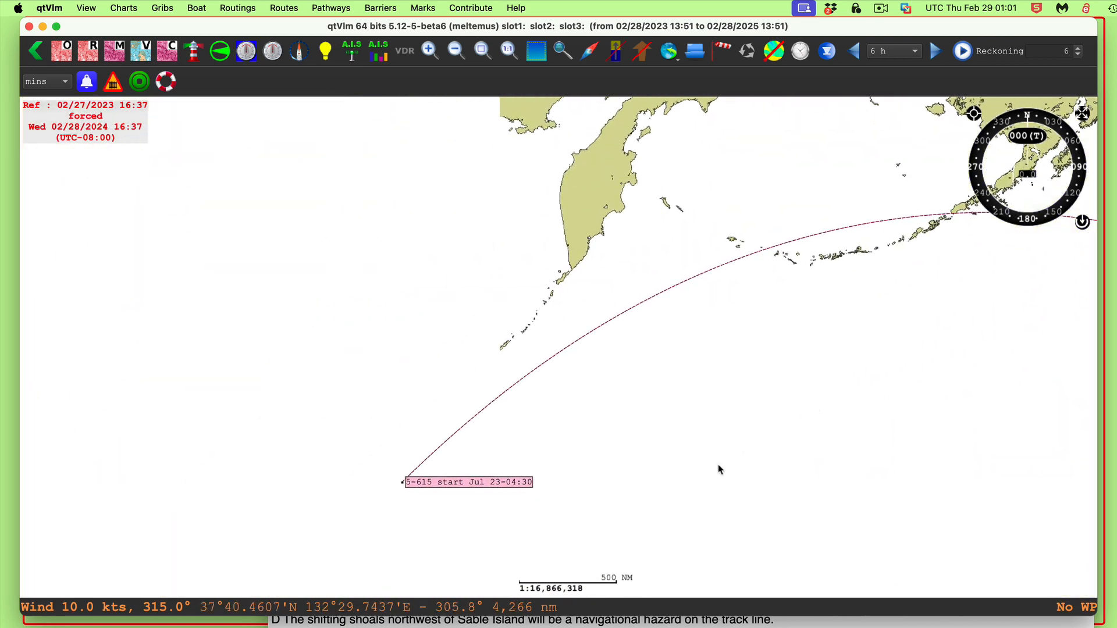
drag(718, 464, 588, 521)
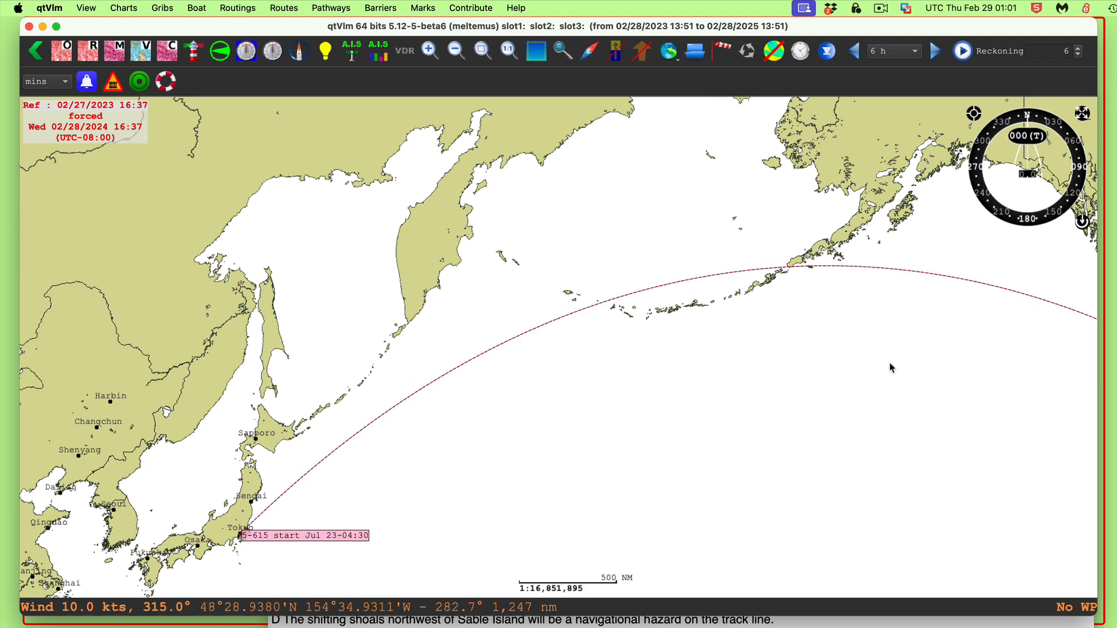
drag(853, 369, 915, 285)
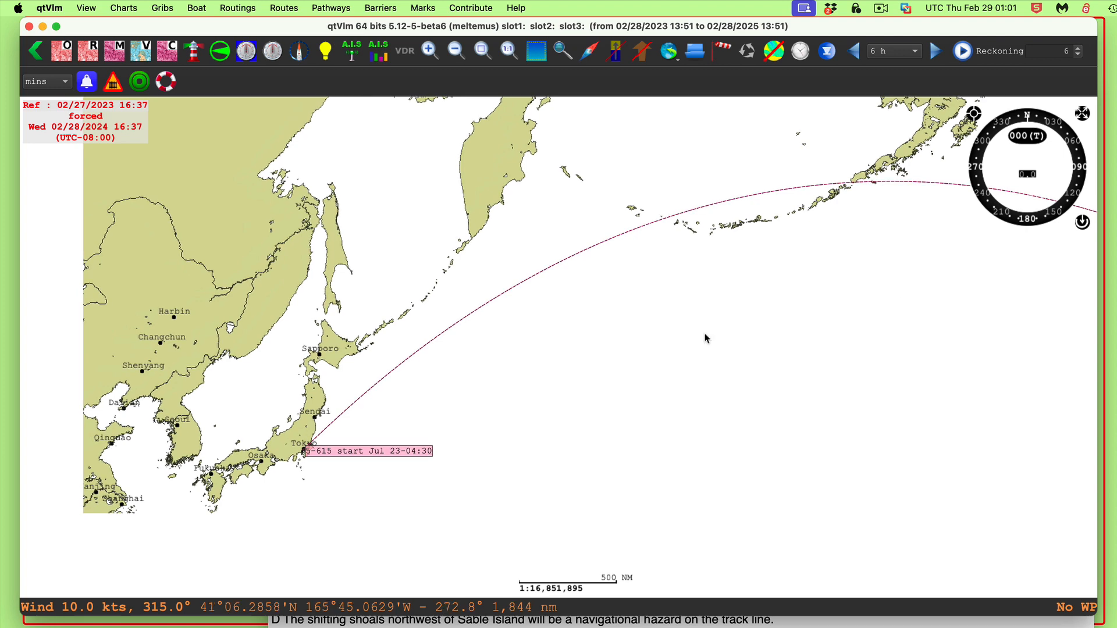
right_click(357, 453)
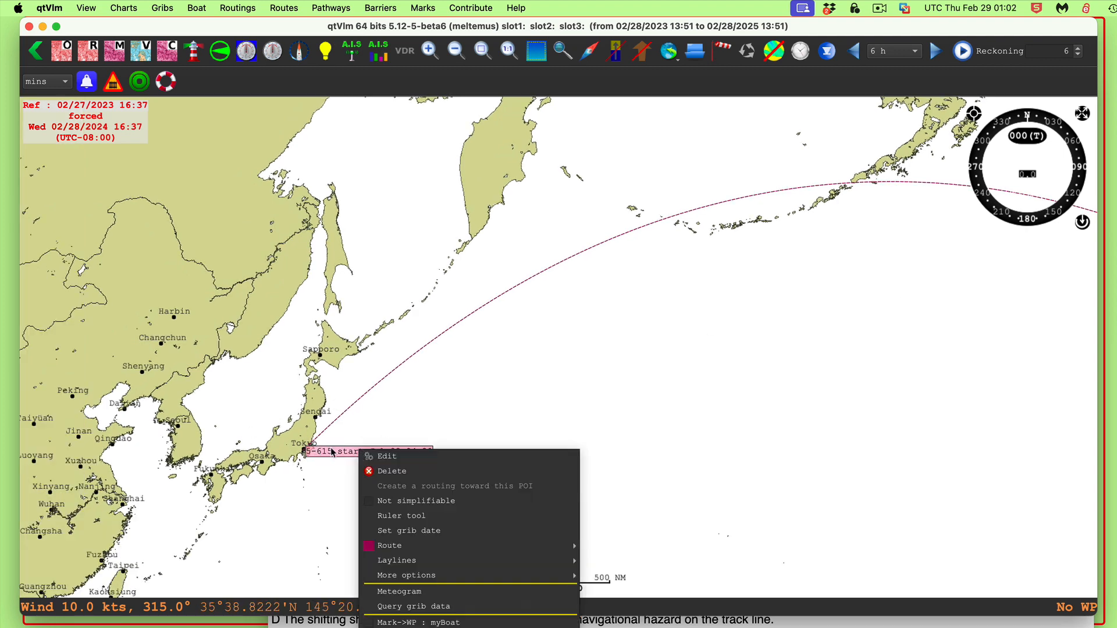
click(574, 391)
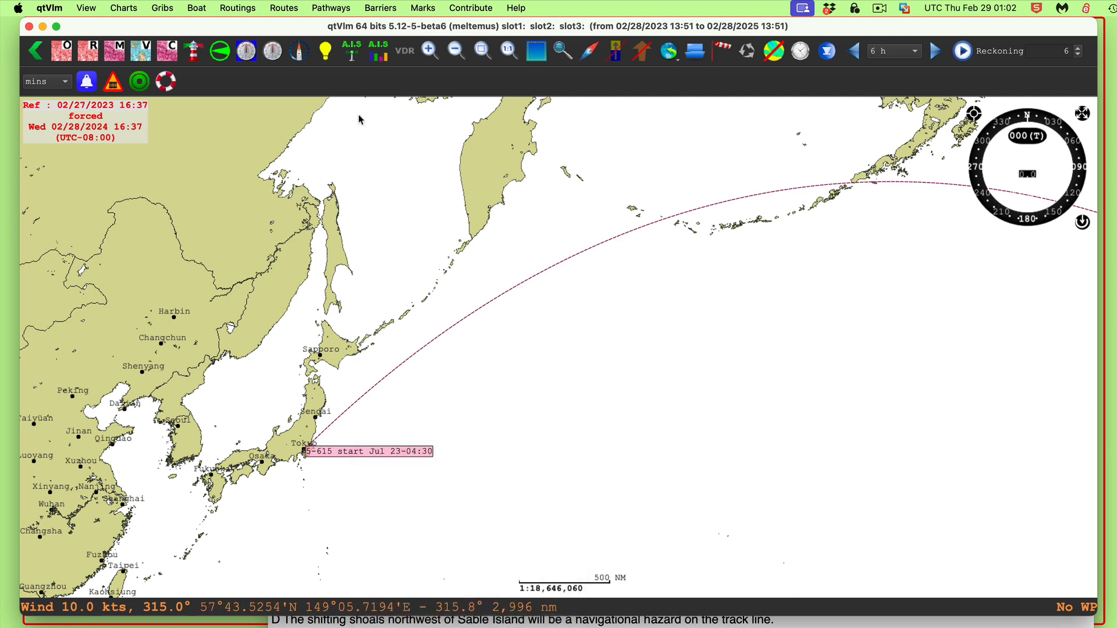
click(292, 8)
click(292, 27)
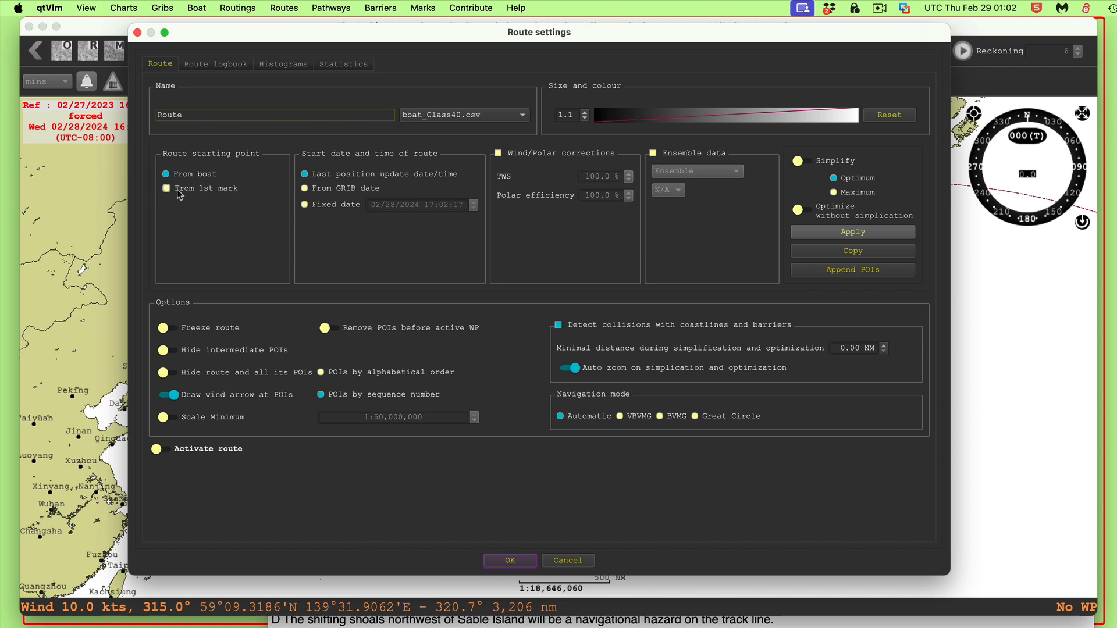
click(138, 32)
Open the 5-615 route's settings and review its start date and Great Circle navigation mode
click(289, 10)
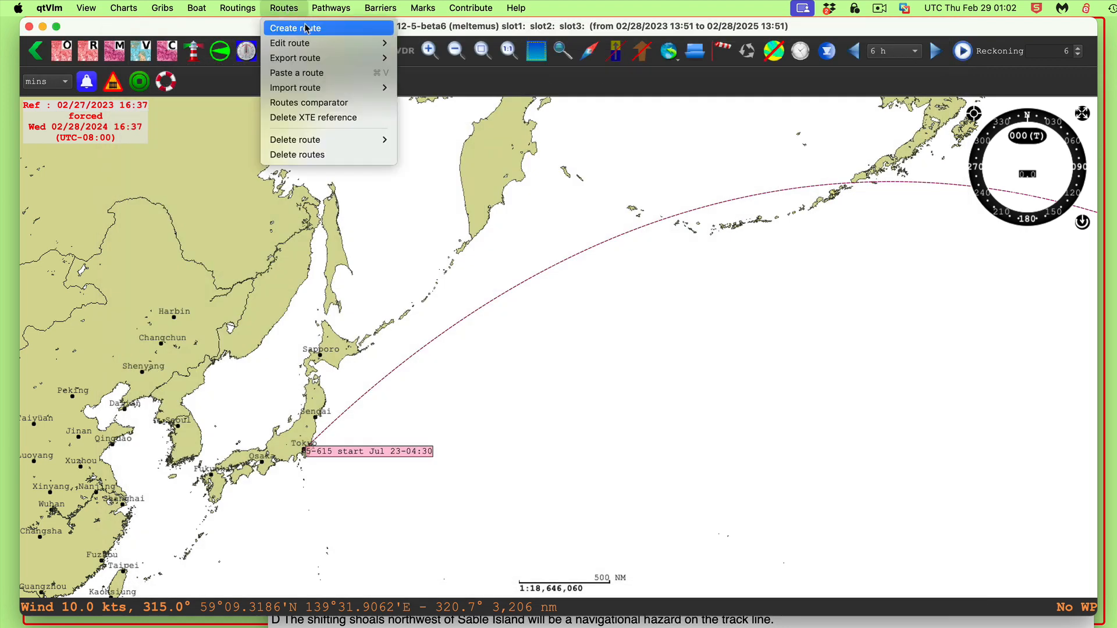
mouse_move(323, 44)
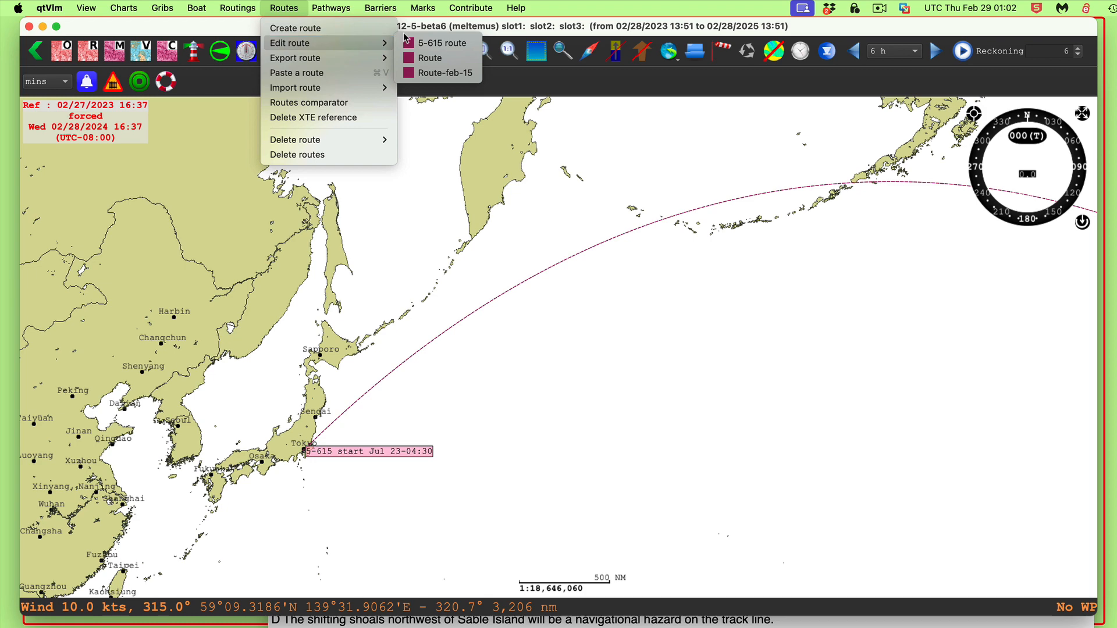
click(439, 45)
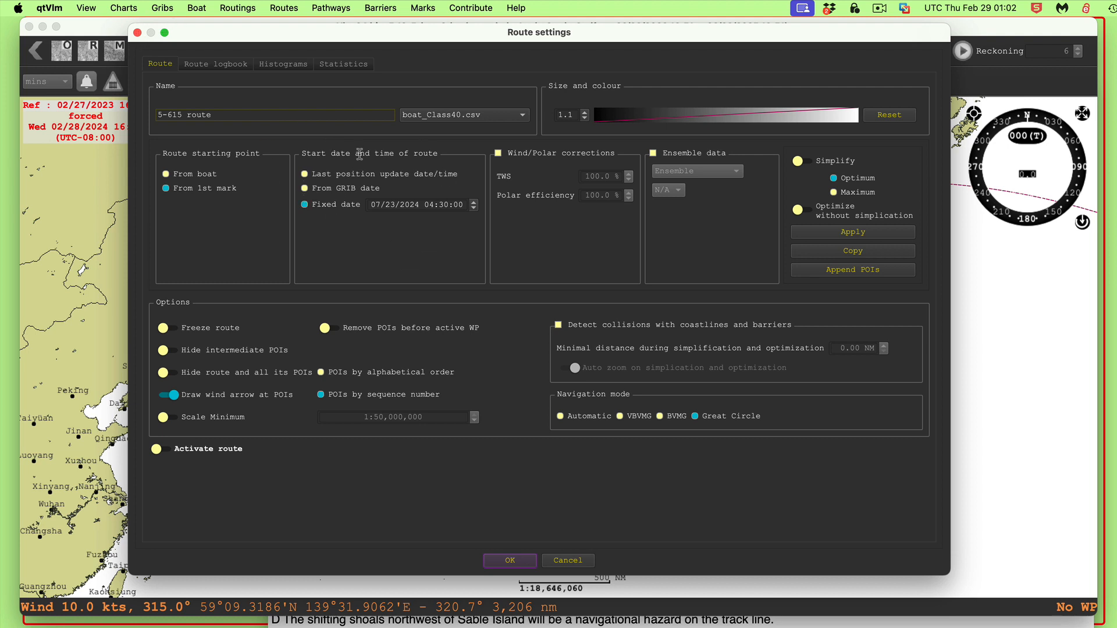
click(510, 561)
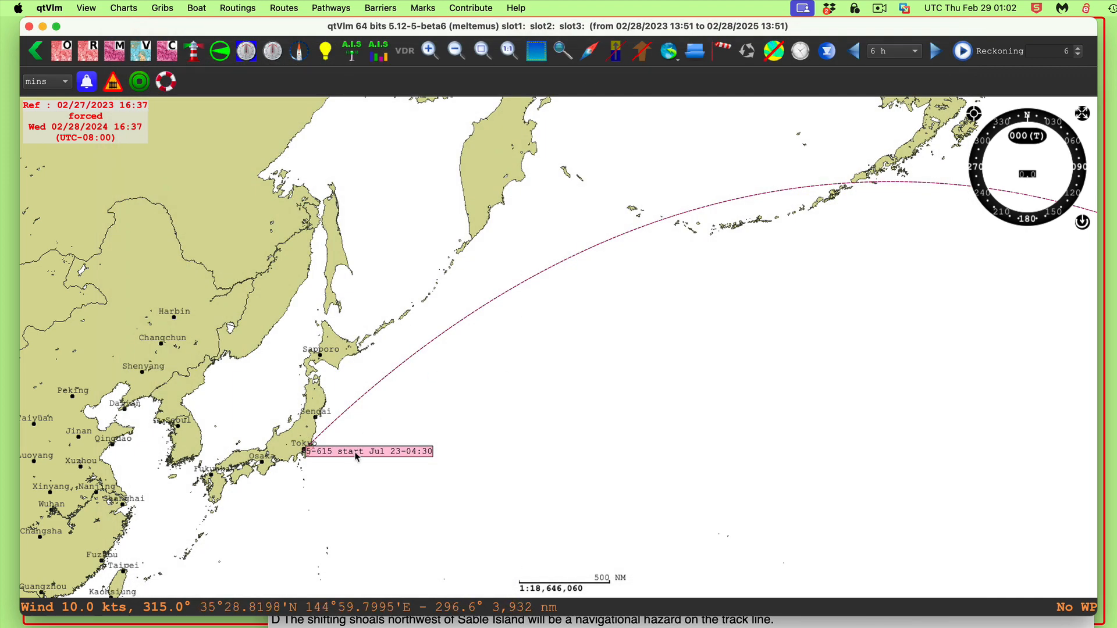
Open the 5-615 start POI's mark settings and review its position and route
mouse_move(358, 456)
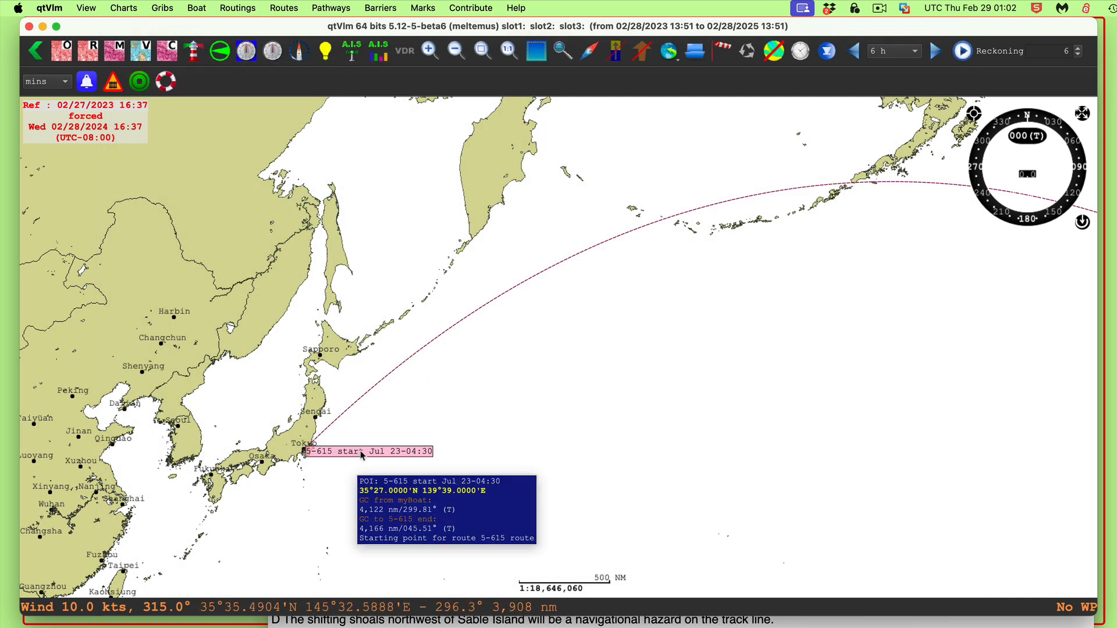
right_click(362, 455)
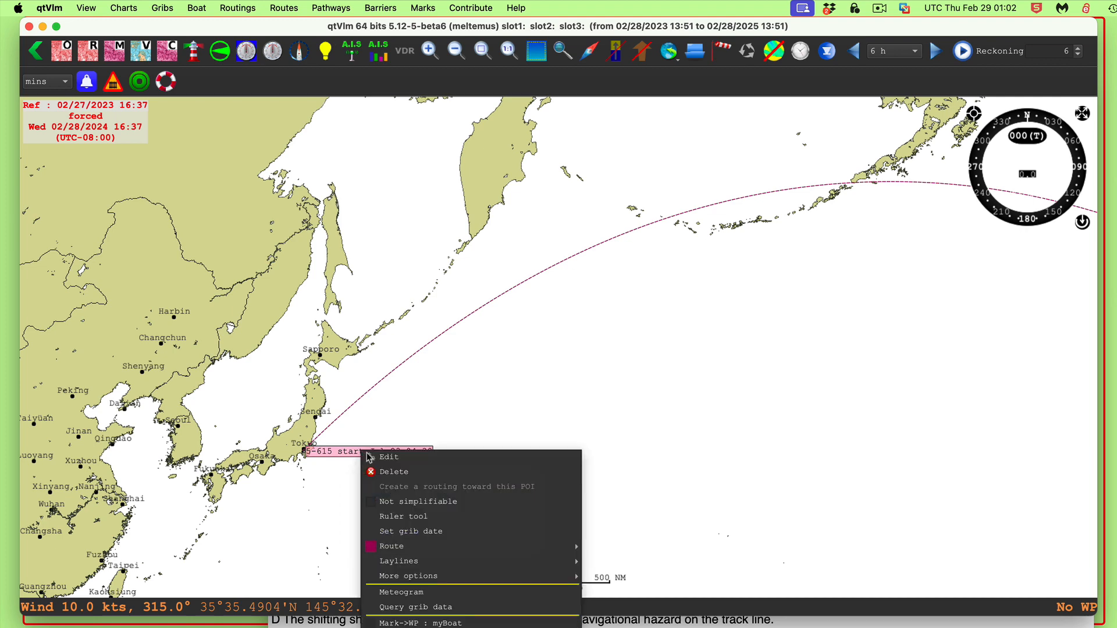
click(399, 458)
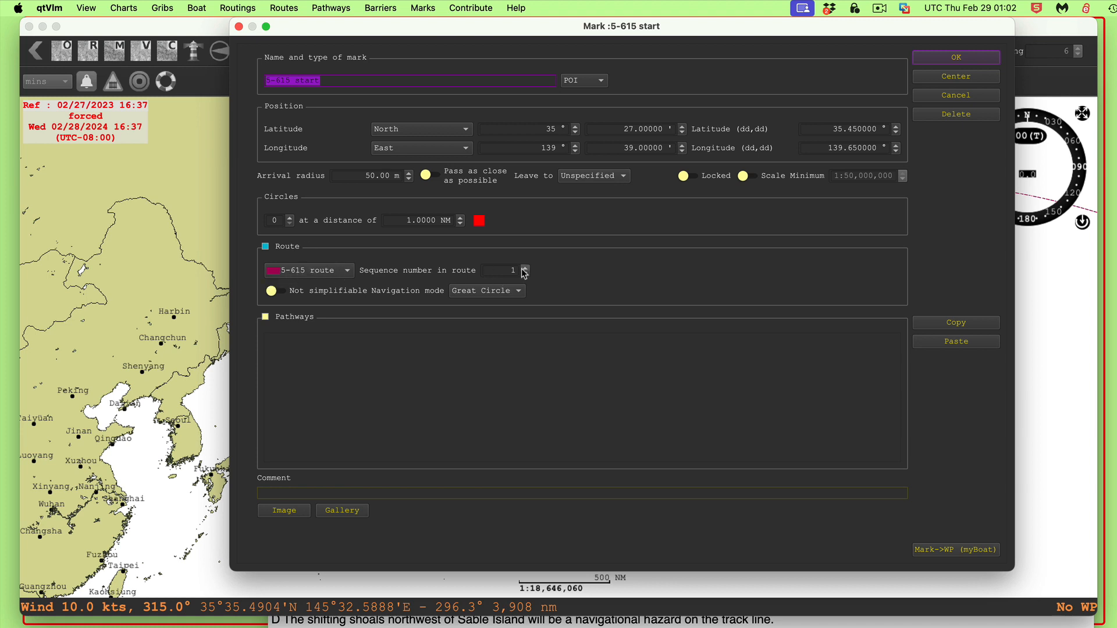
click(963, 61)
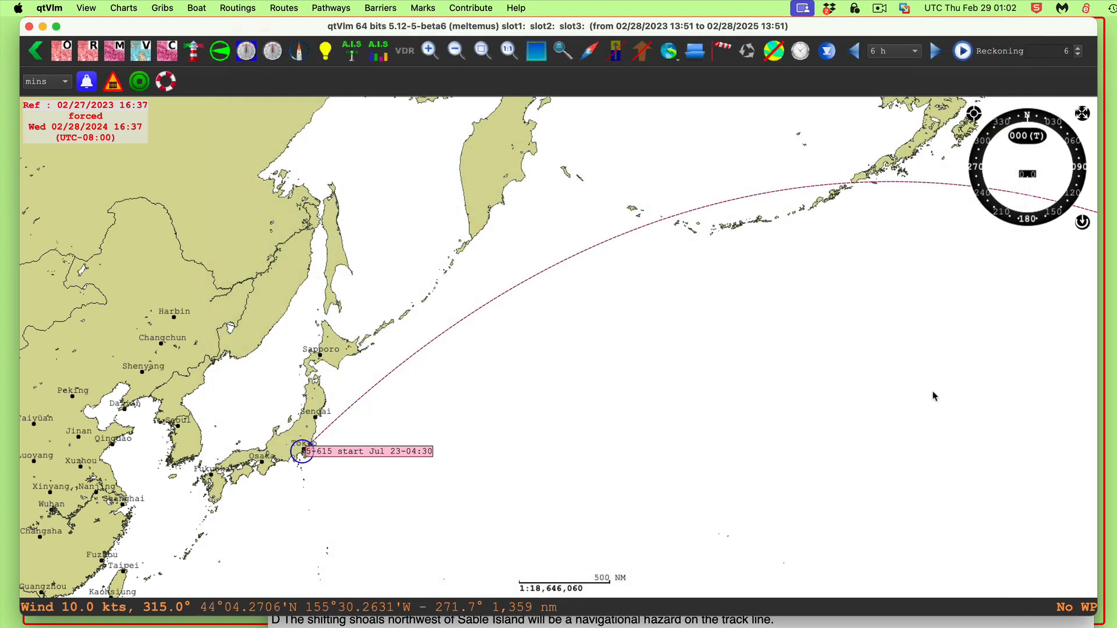
Zoom to the 5-615 end POI near Seattle and review its mark settings
drag(933, 392, 295, 290)
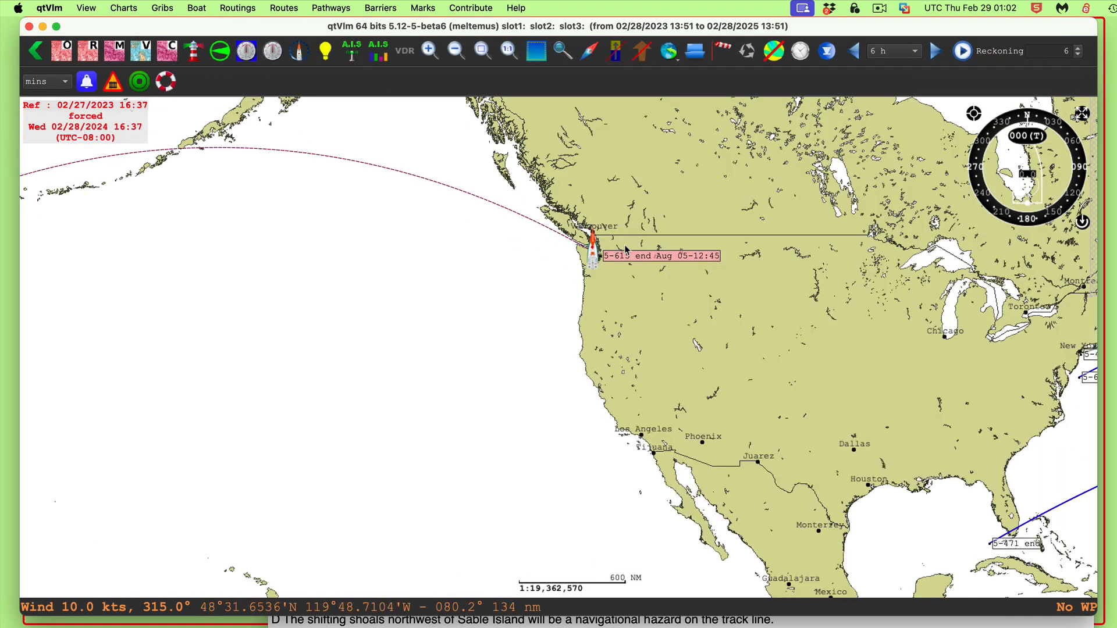
scroll(574, 284, up, 5)
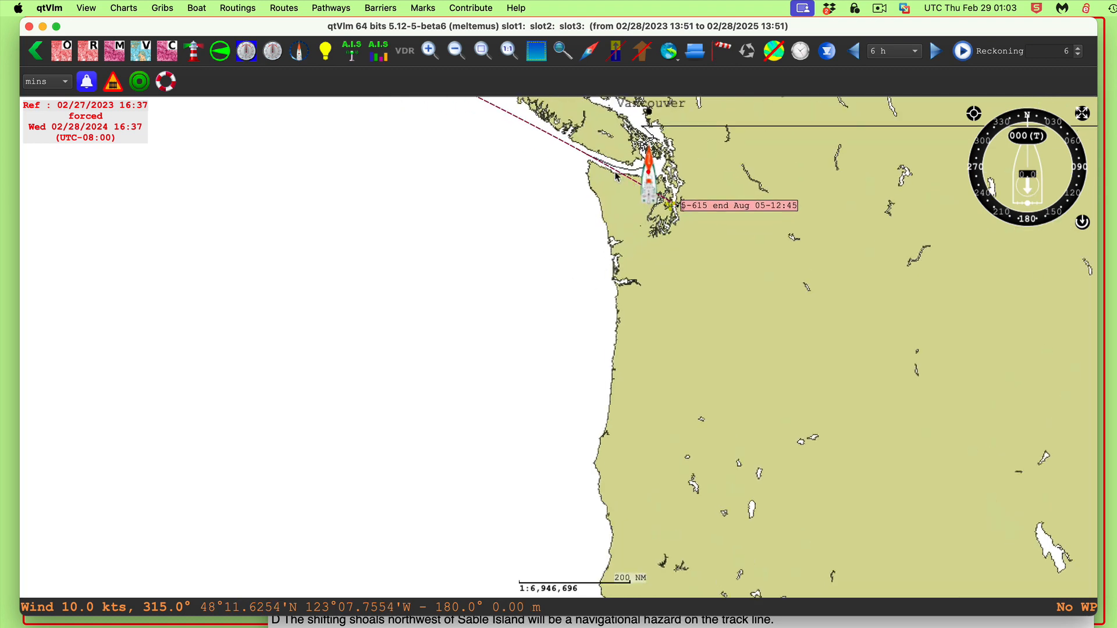
scroll(573, 286, up, 2)
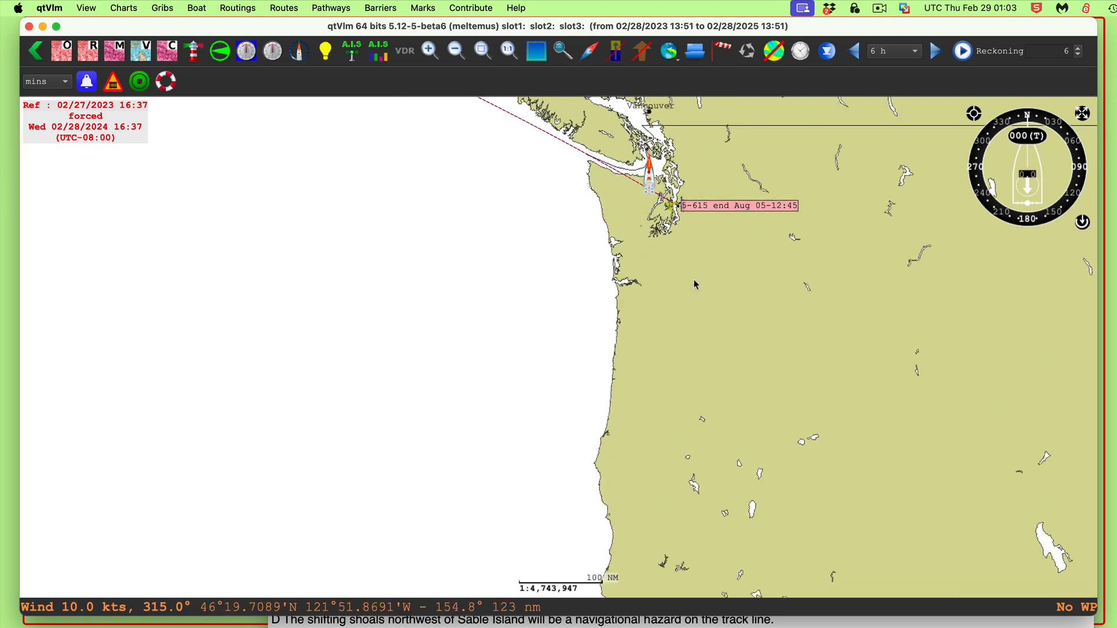
scroll(730, 398, down, 3)
scroll(732, 410, down, 3)
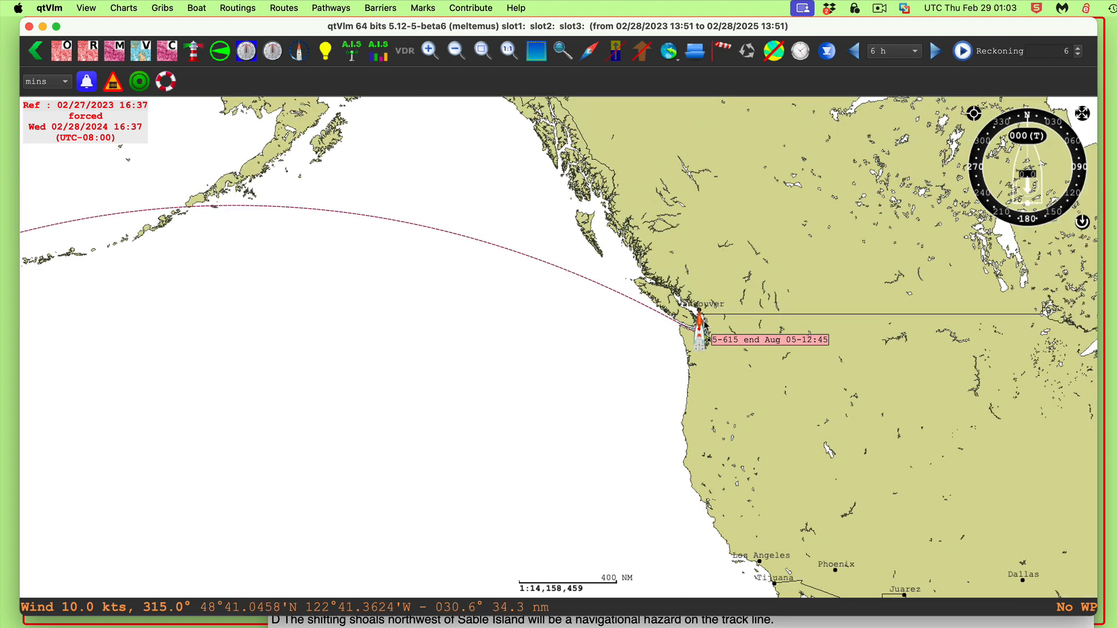
scroll(706, 388, up, 1)
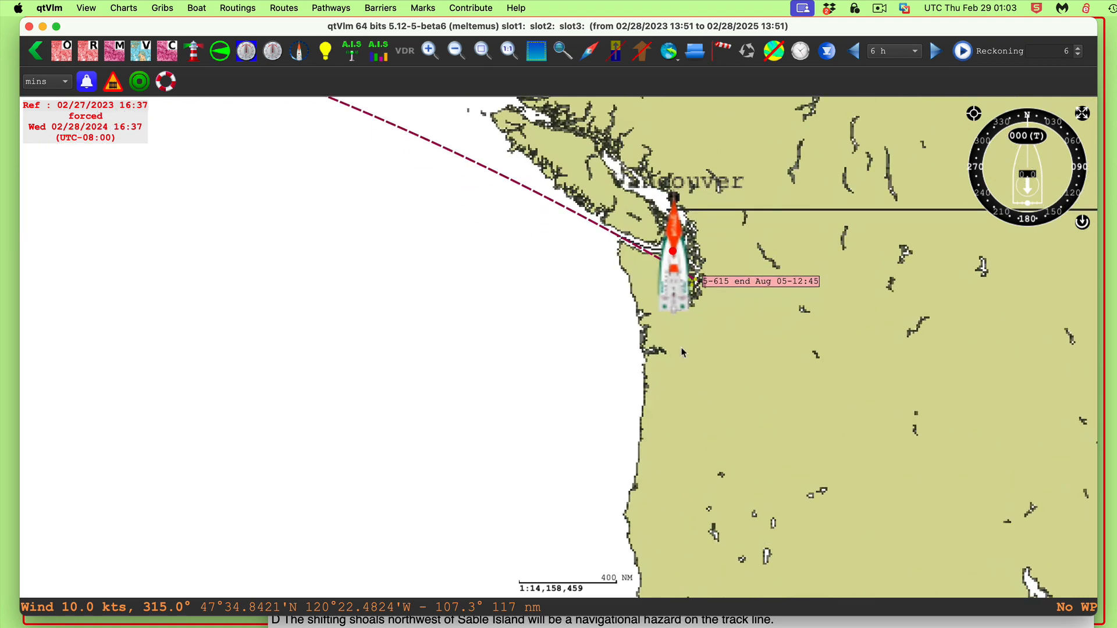
scroll(710, 349, up, 2)
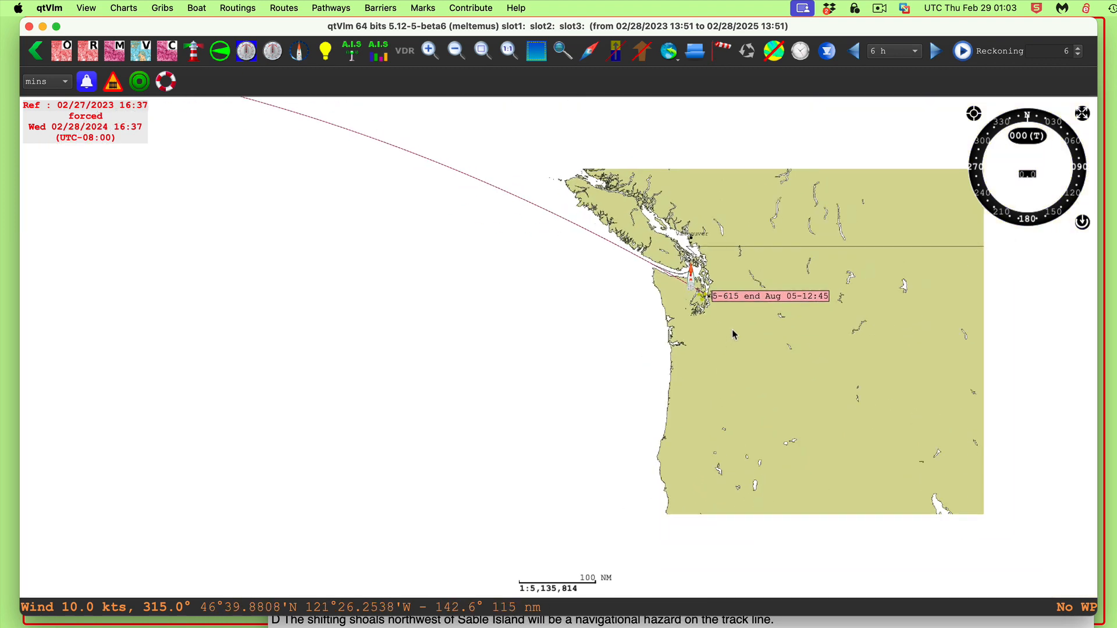
right_click(755, 296)
click(788, 303)
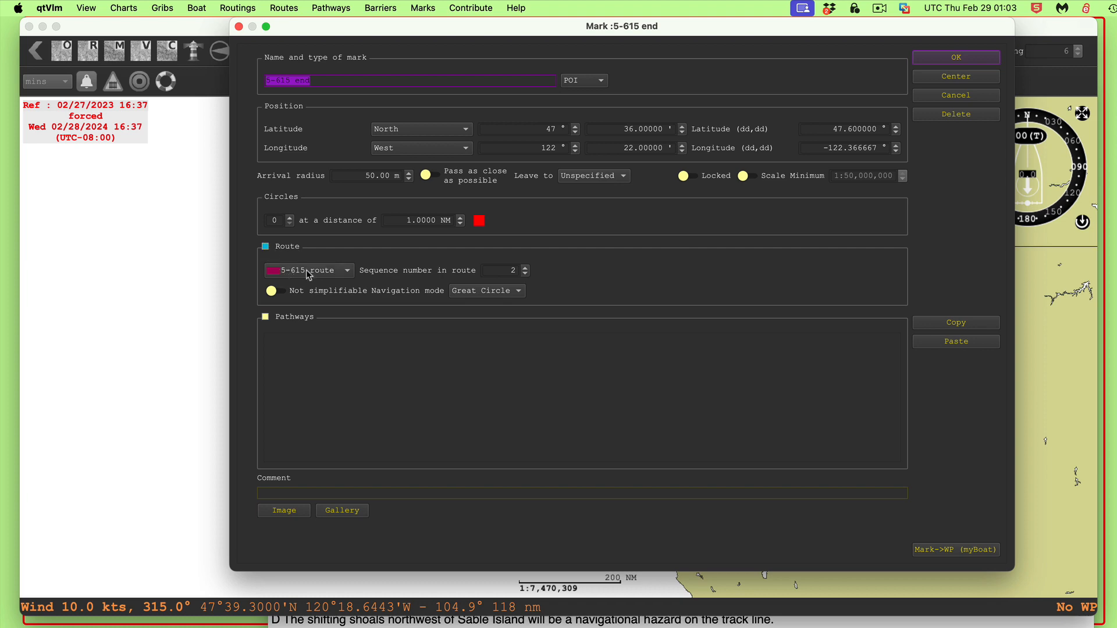
click(965, 59)
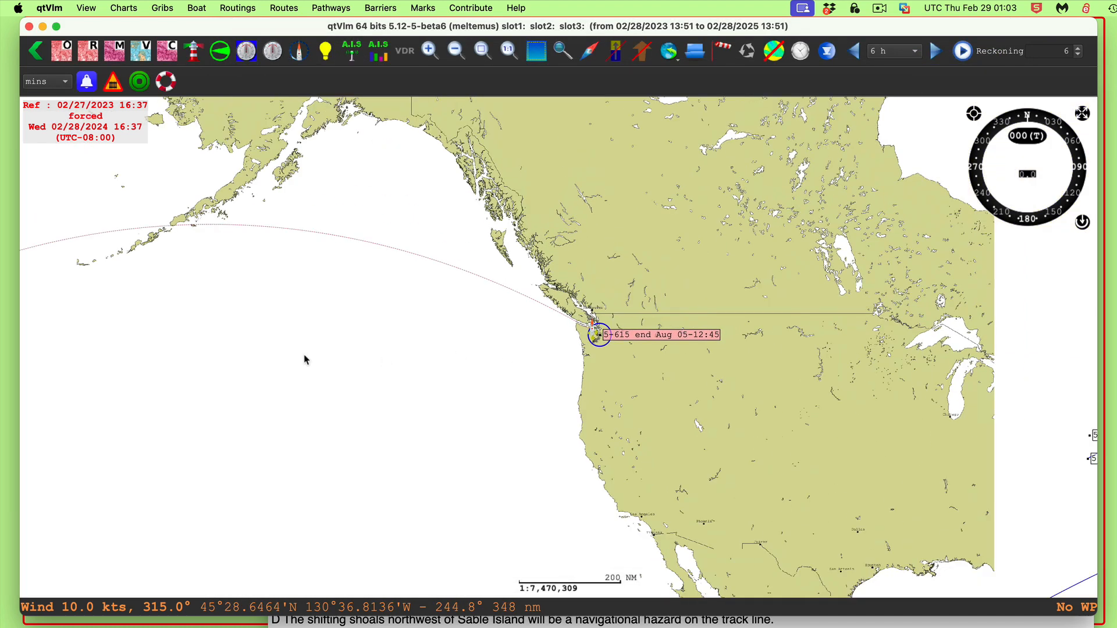
Review the boat's engine settings, including the 13.0 kts speed with engine, in Boat settings
drag(285, 340, 803, 336)
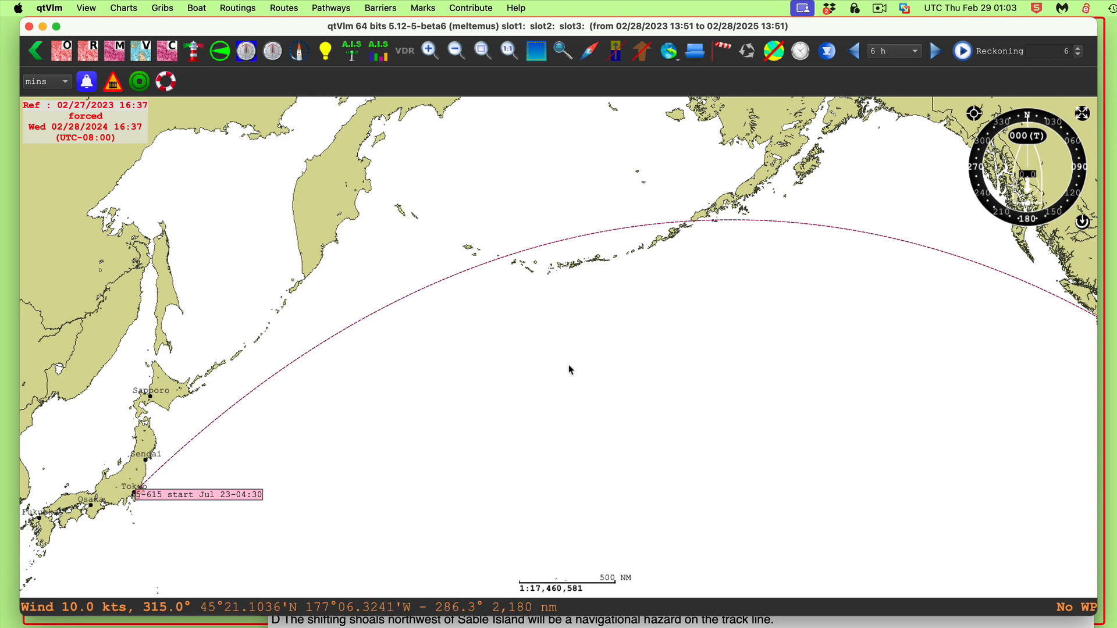
click(196, 8)
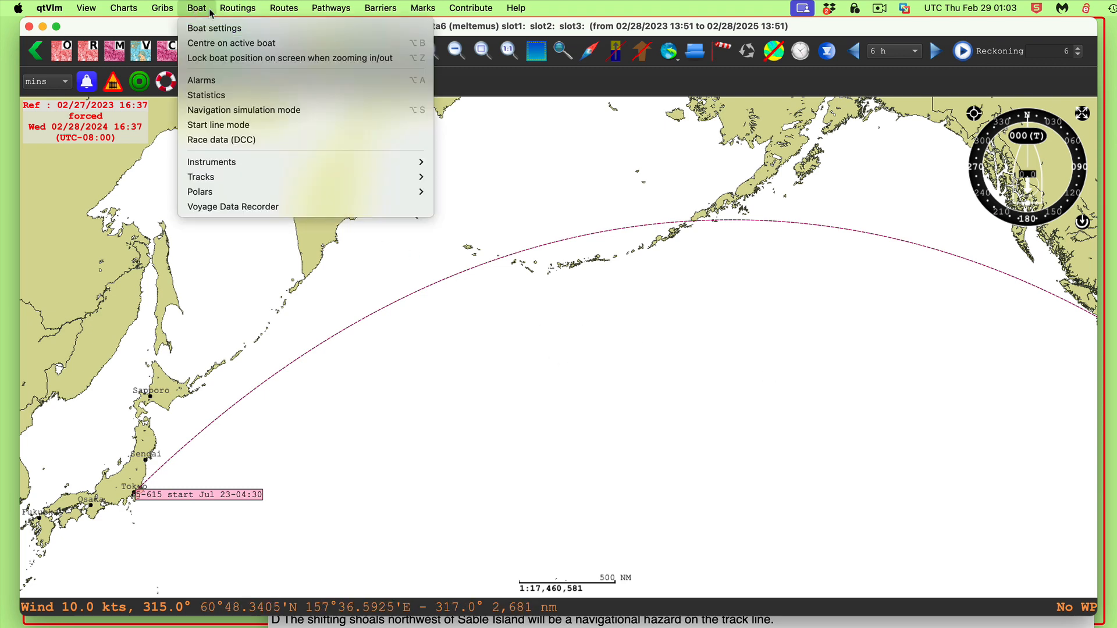
click(198, 28)
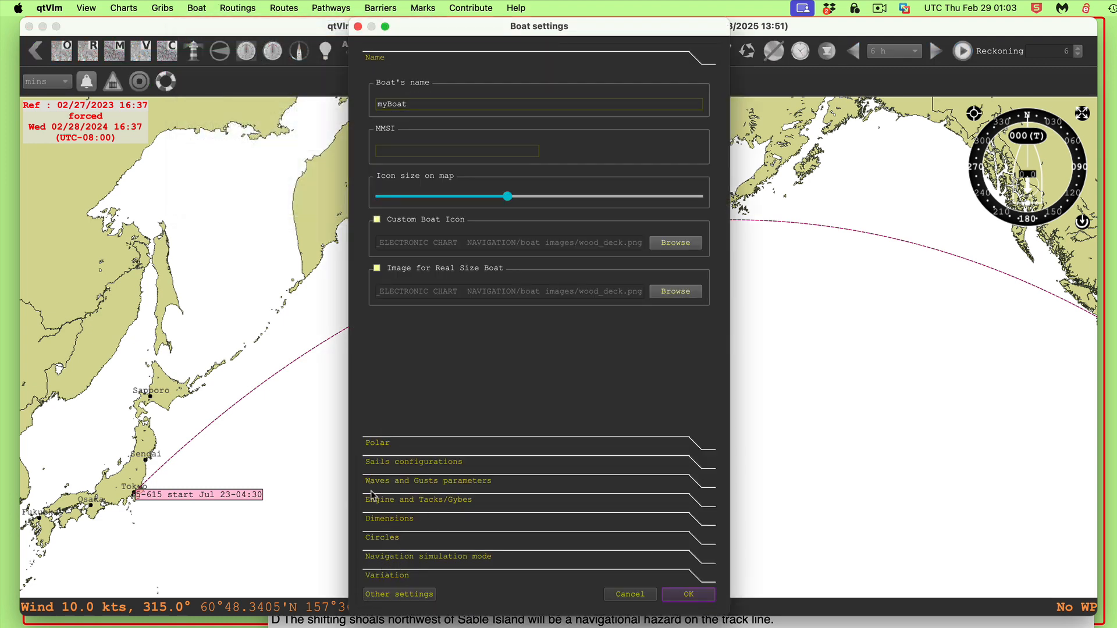
click(386, 502)
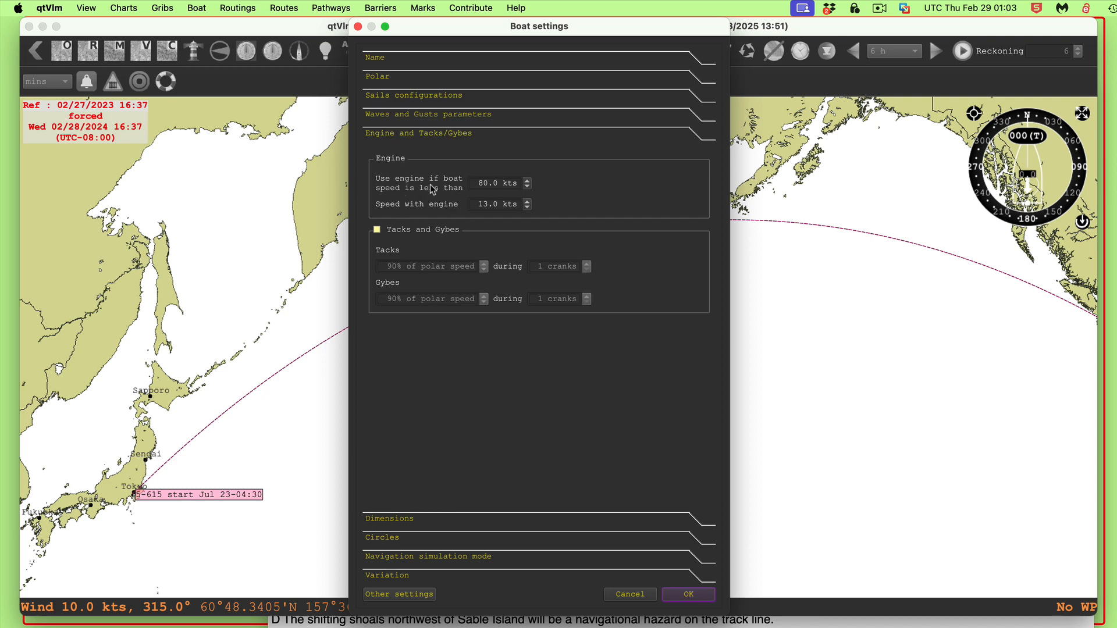
drag(474, 182, 510, 181)
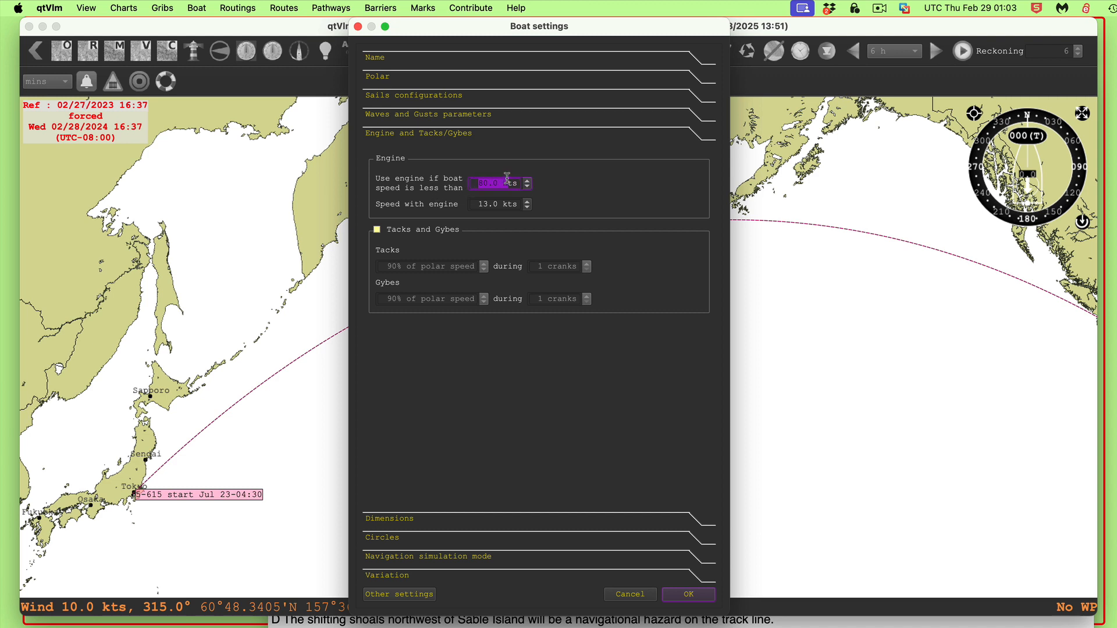
click(576, 196)
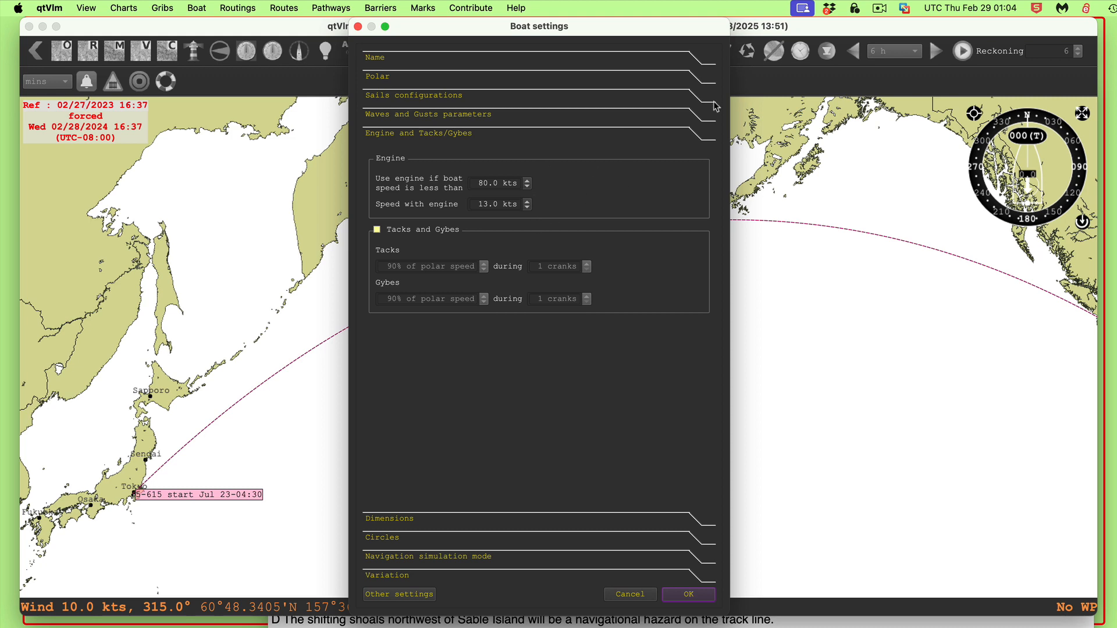
click(689, 591)
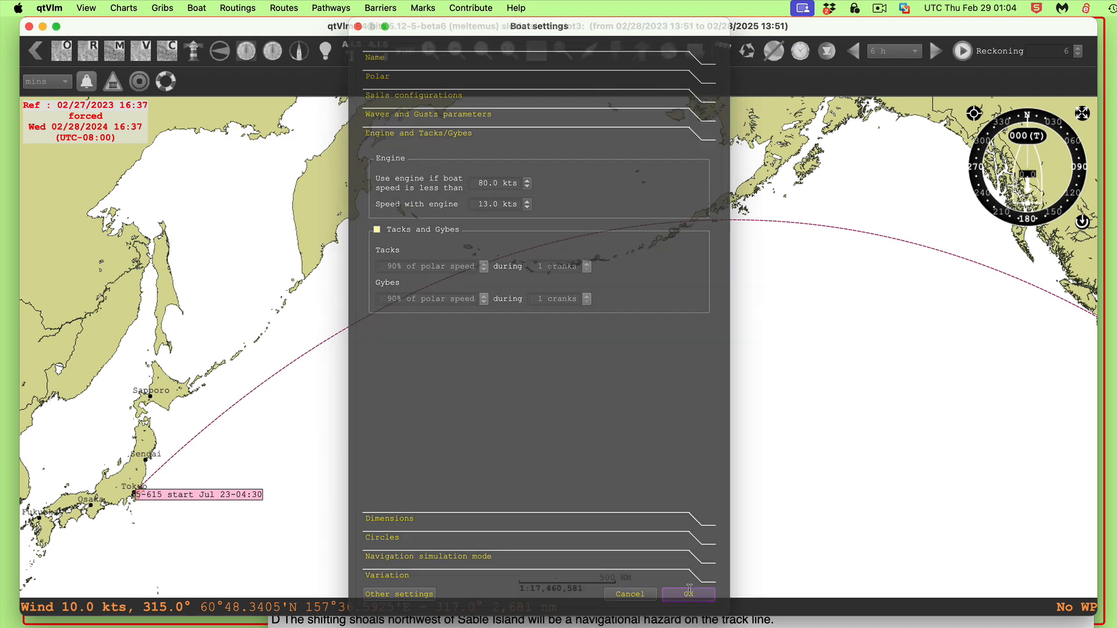
Pan along the 5-615 track to view its end POI's arrival time
drag(718, 393, 618, 357)
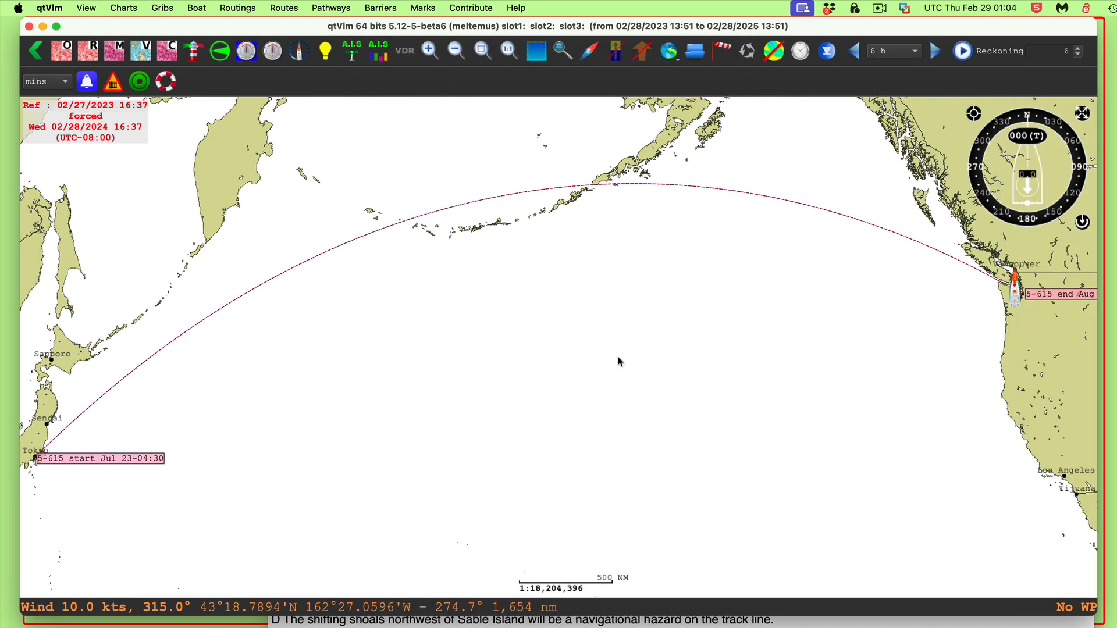
drag(680, 327, 654, 328)
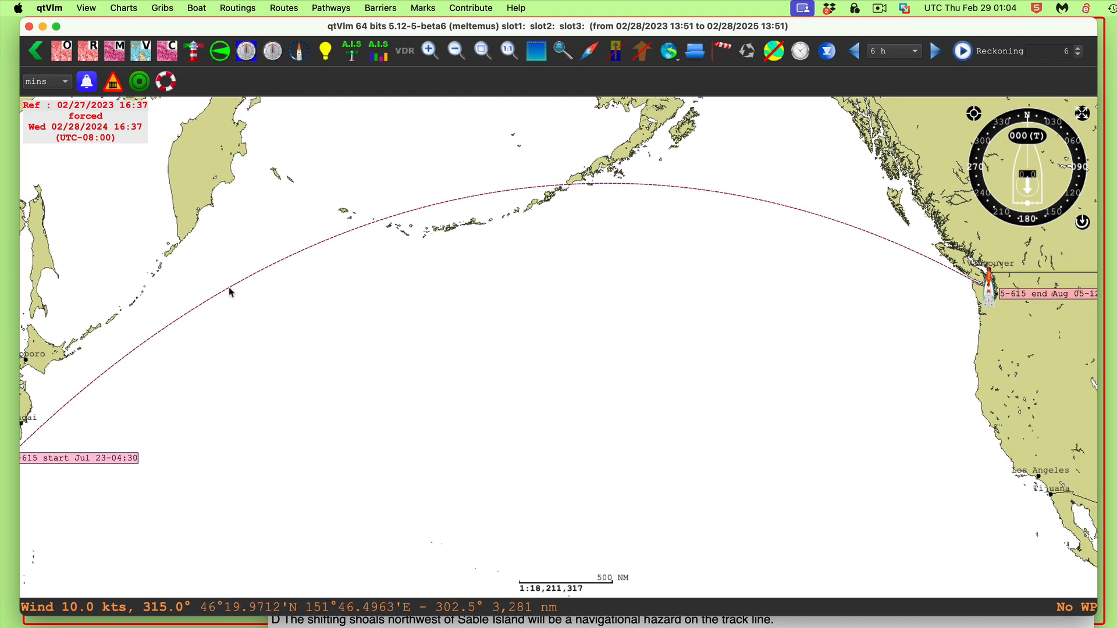
drag(932, 304, 508, 290)
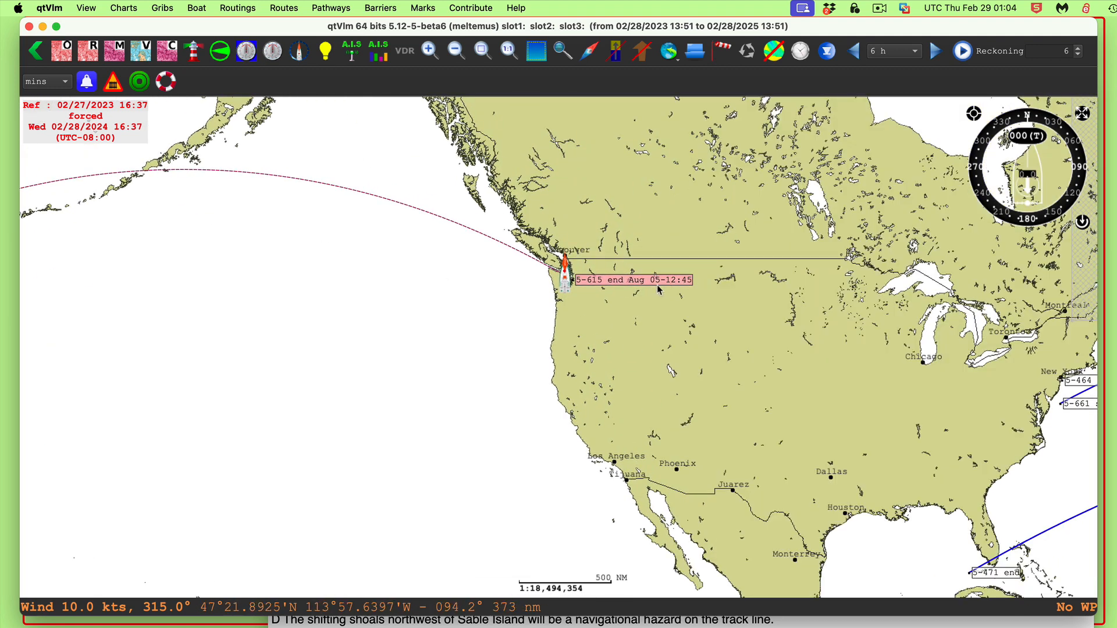
mouse_move(660, 289)
Bring the question document forward and highlight answer C, 0438, 5 August, in question 5-615
drag(1005, 29, 806, 427)
drag(855, 88, 900, 32)
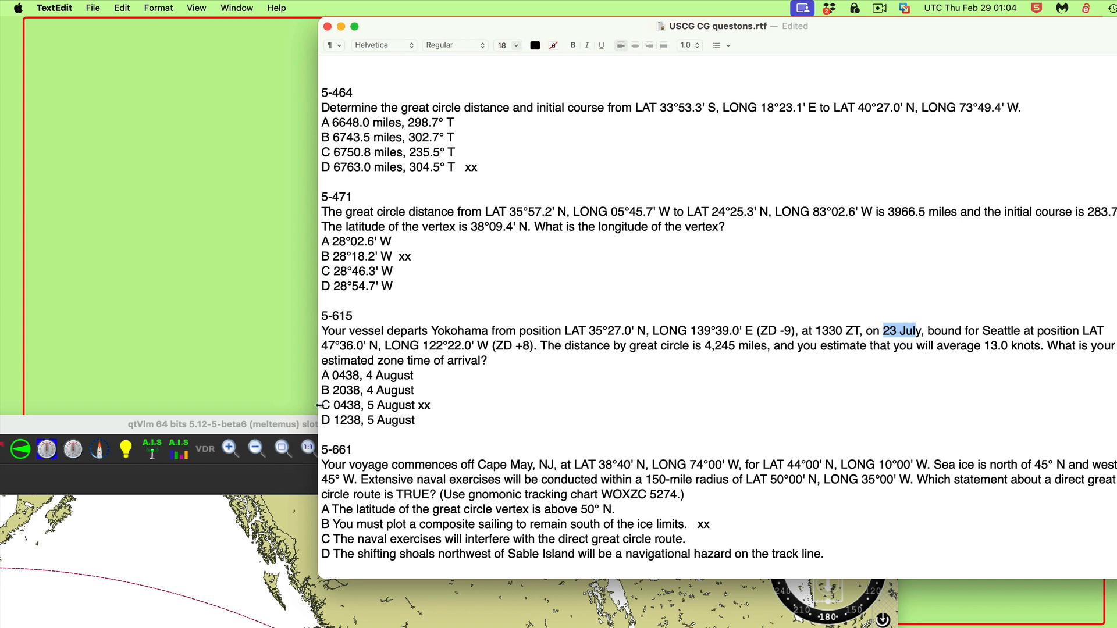
drag(321, 406, 492, 407)
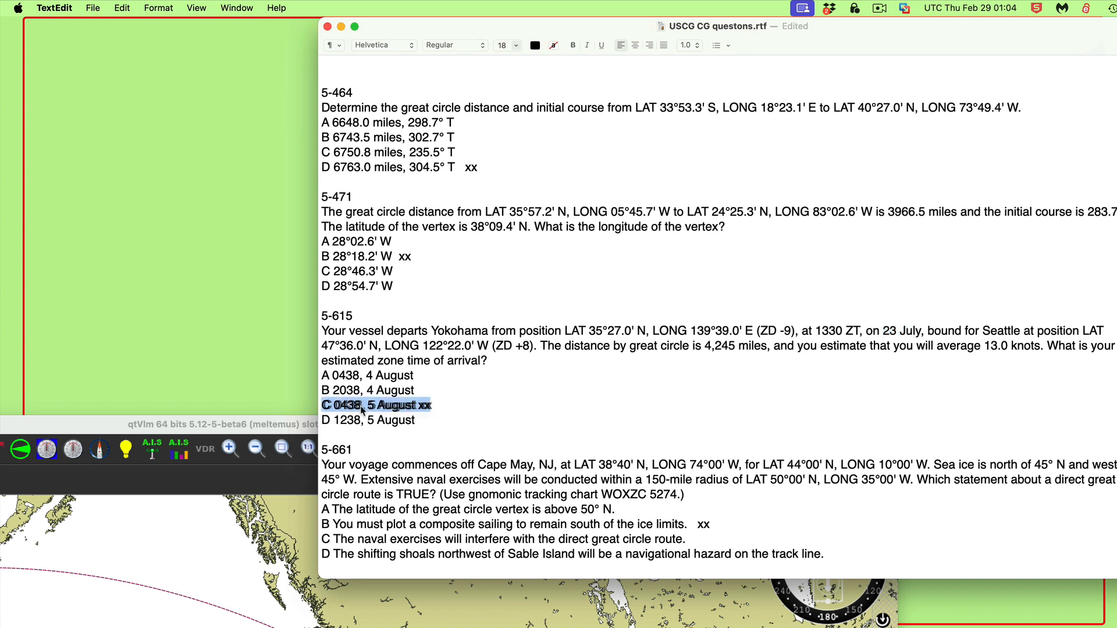
click(508, 399)
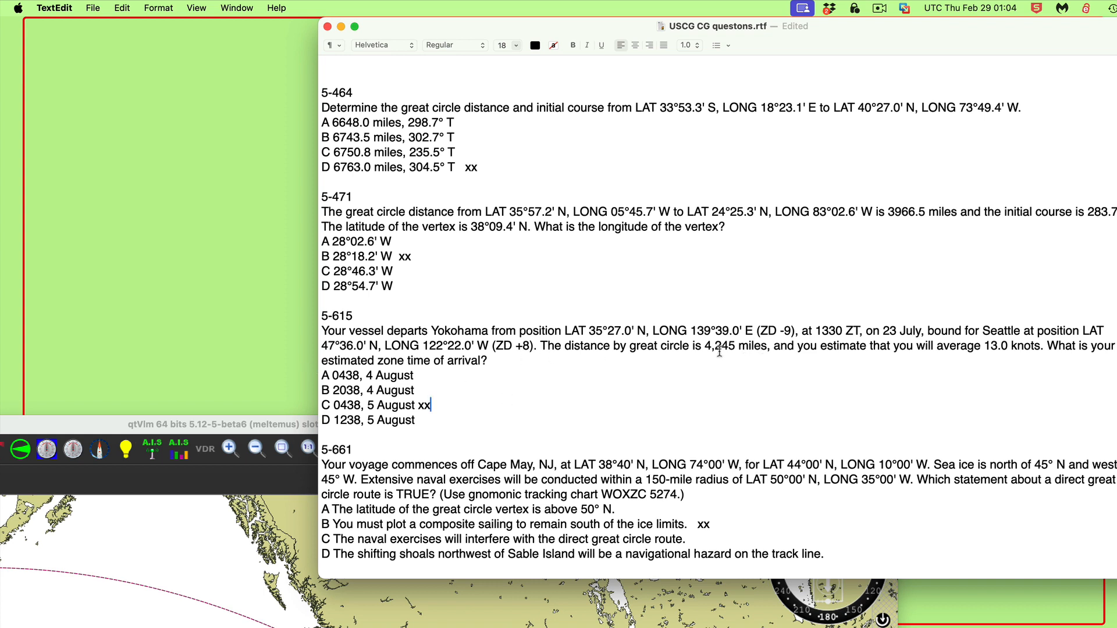
Select the 4,245-mile great circle distance in question 5-615 and compare it with the plotted Yokohama–Seattle track
drag(705, 347, 735, 344)
drag(91, 429, 301, 37)
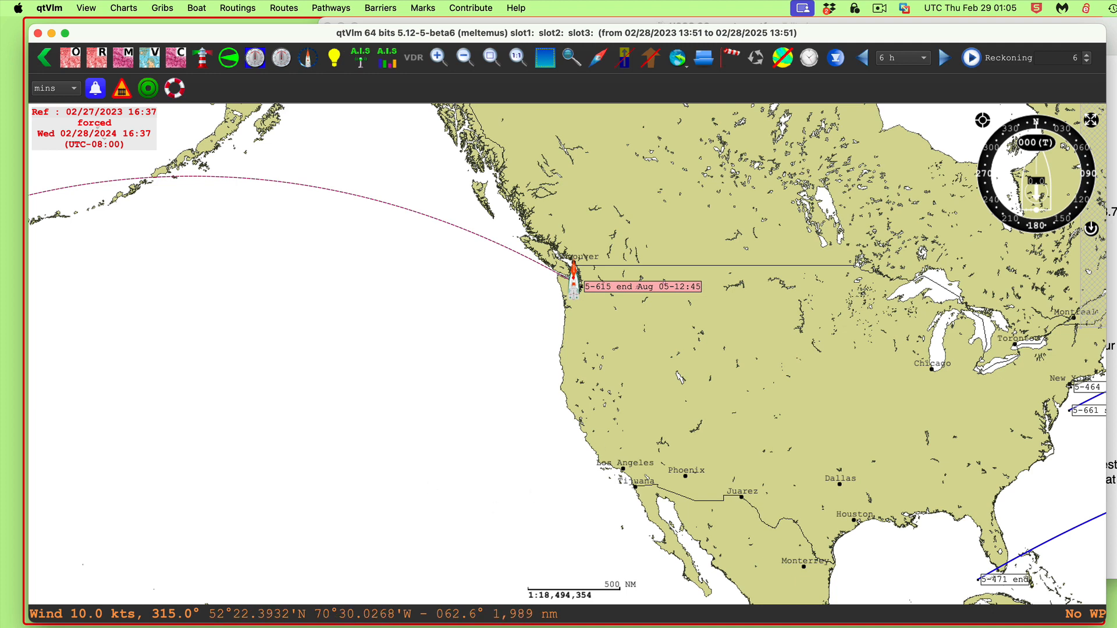
drag(872, 36, 809, 150)
drag(813, 38, 852, 38)
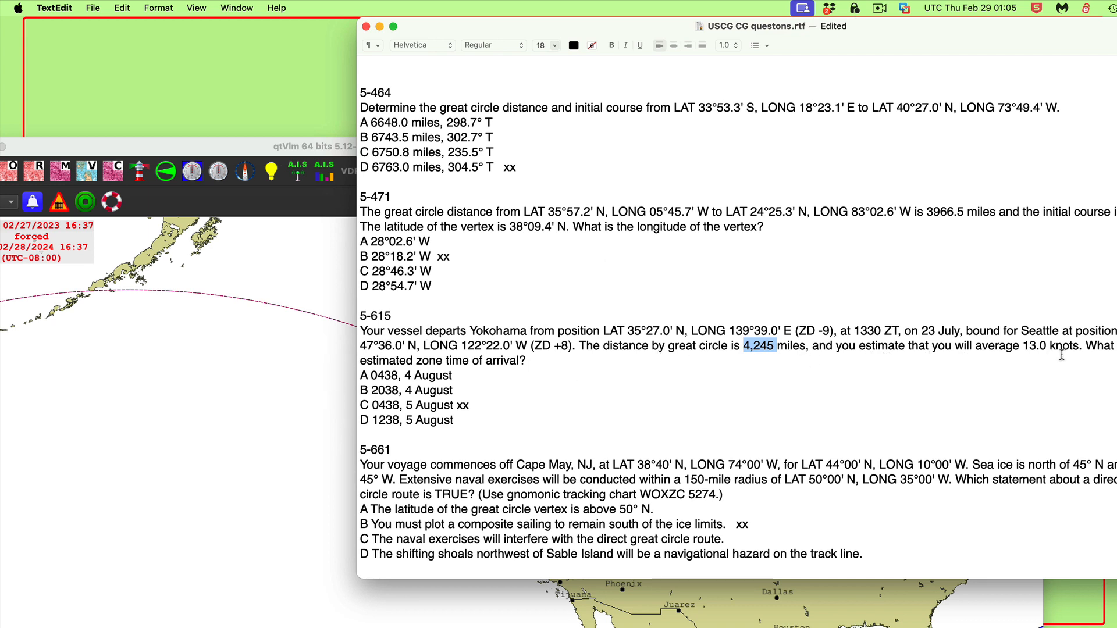
click(428, 511)
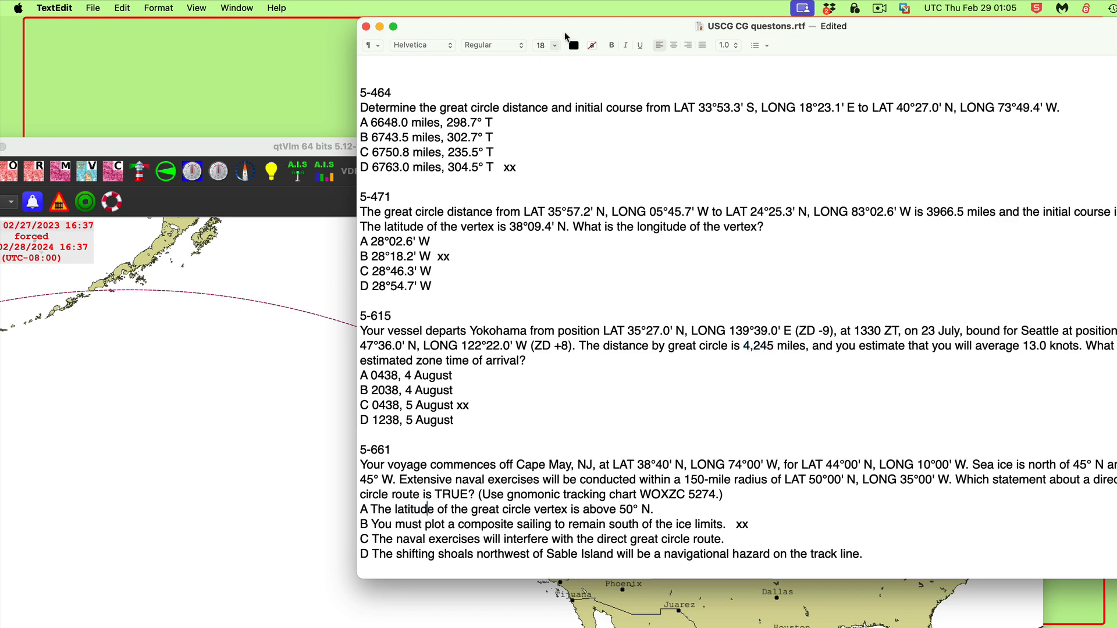
Shift the chart to the North Atlantic and read question 5-661 alongside the plotted tracks
drag(517, 26, 728, 27)
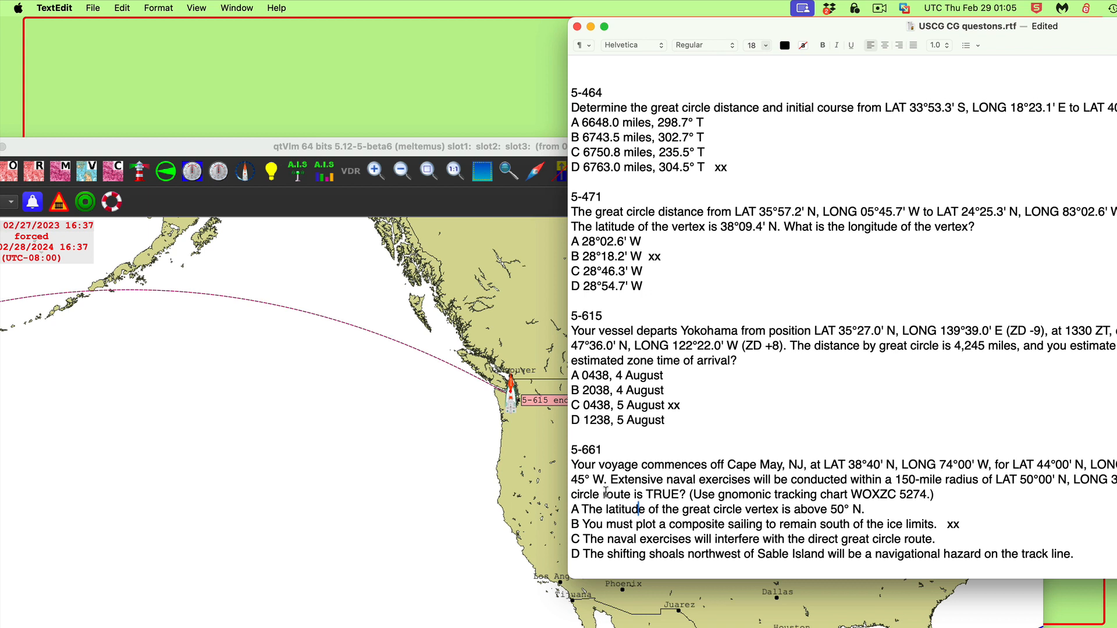
double_click(110, 141)
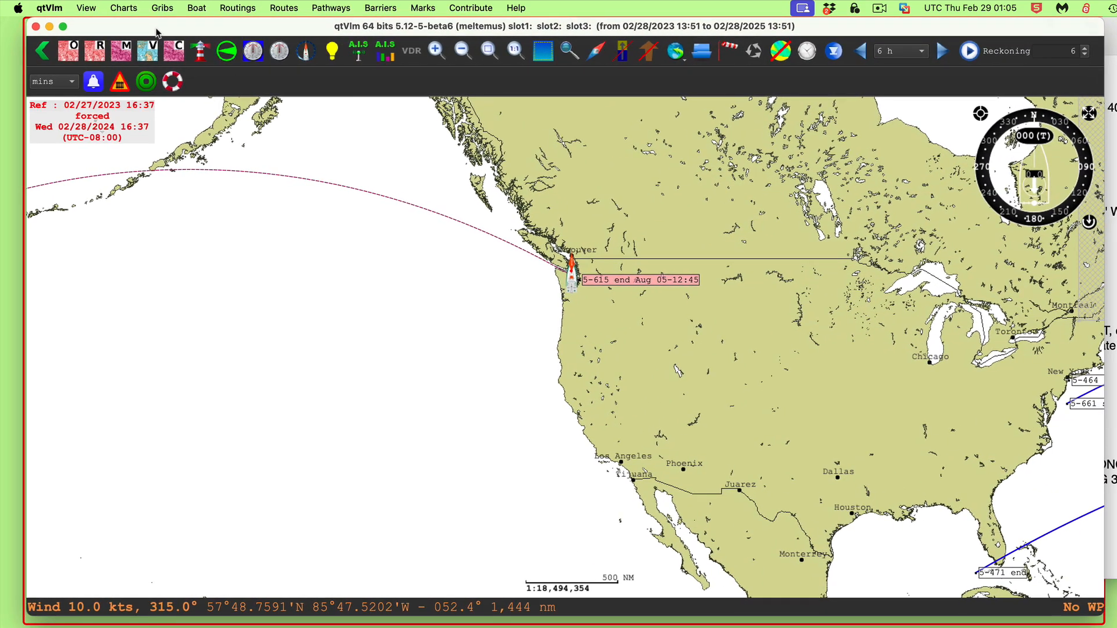
drag(680, 400, 19, 301)
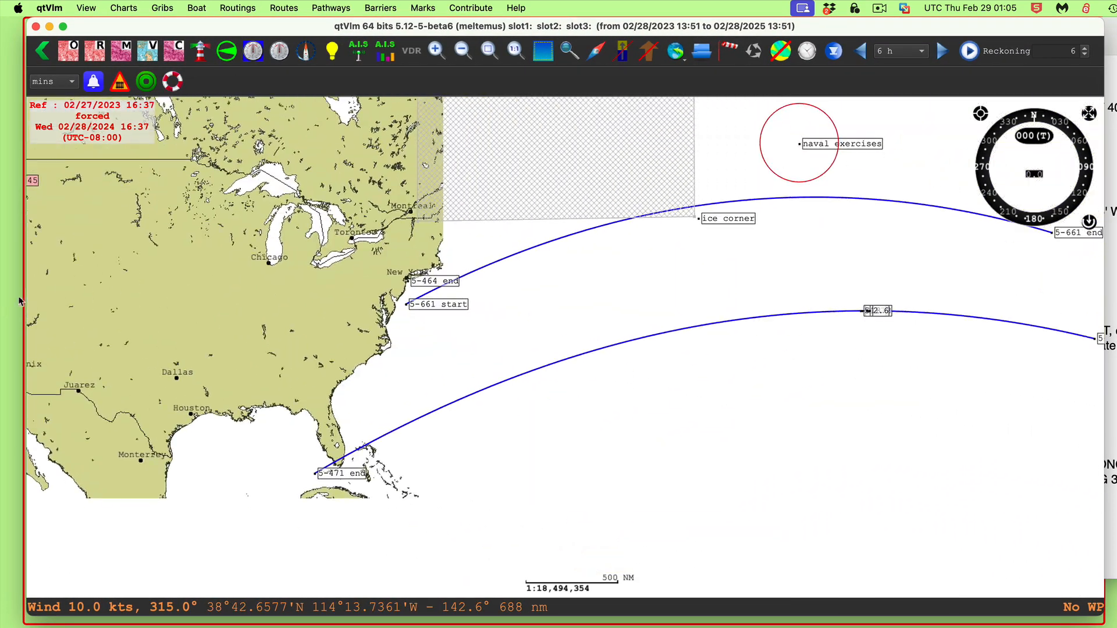
drag(750, 434, 655, 425)
click(1112, 567)
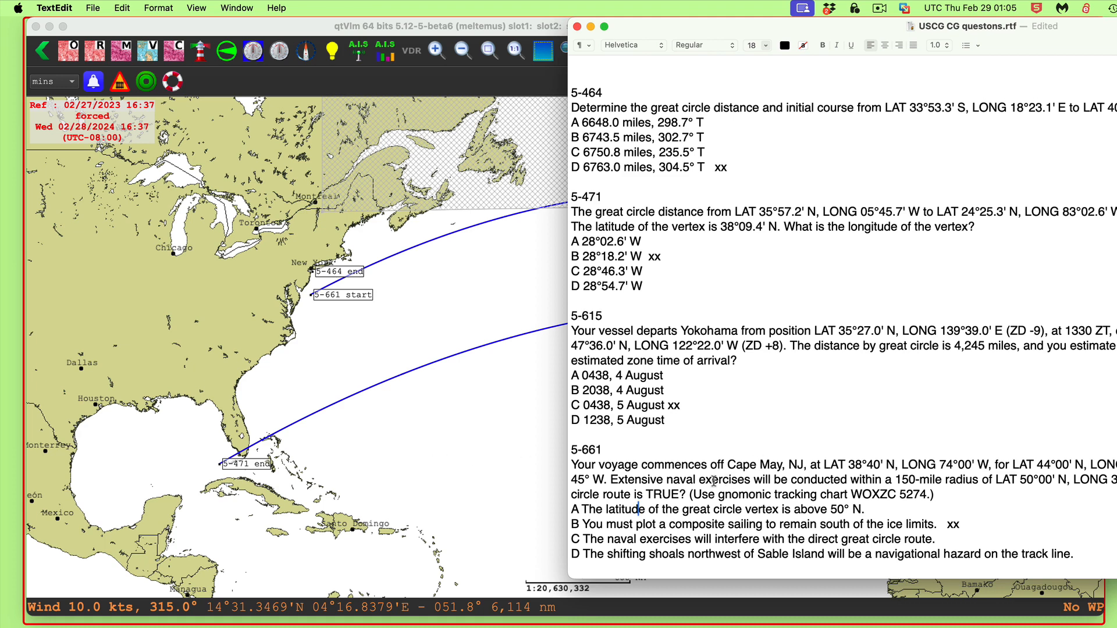
drag(1102, 44, 834, 7)
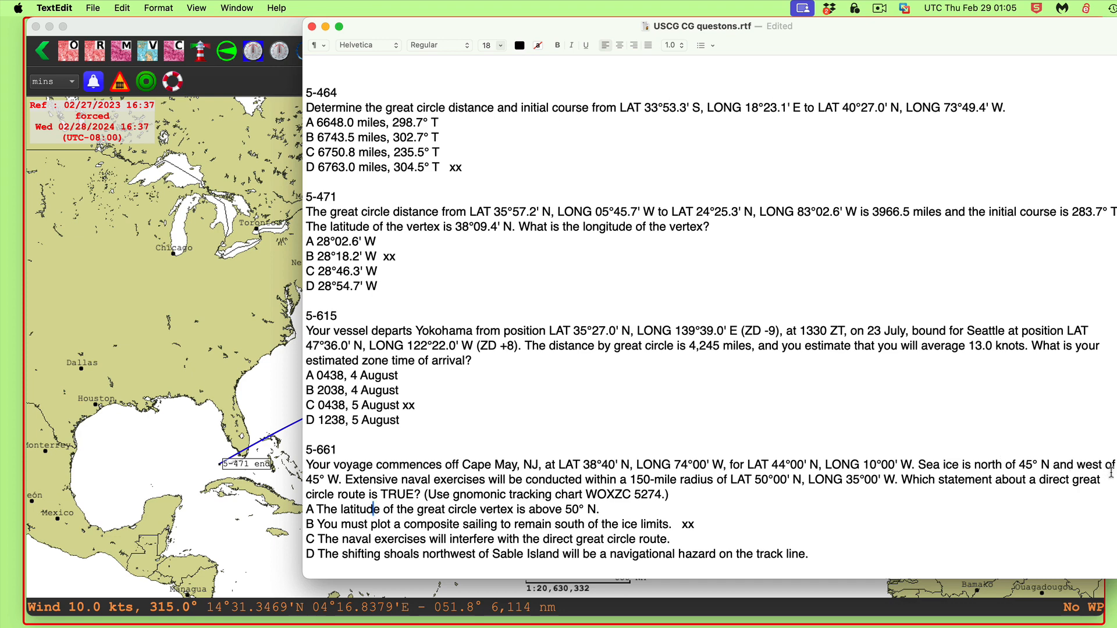
click(343, 479)
drag(451, 31, 770, 30)
drag(900, 30, 1078, 396)
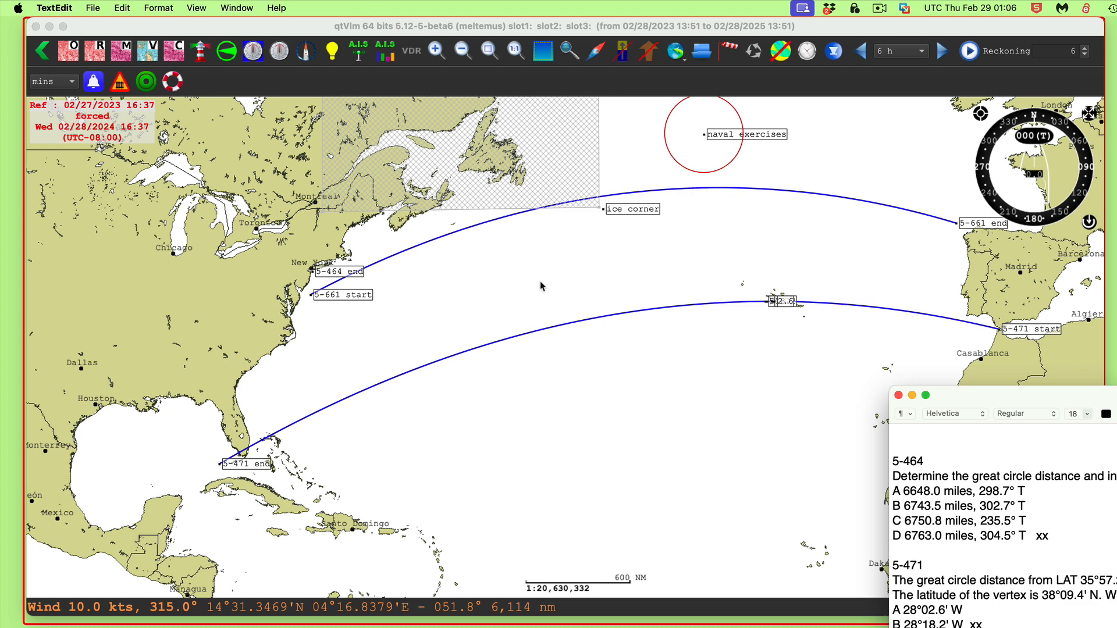
Recolour the great circle line from the 5-661 start POI to the 5-661 end POI in Tangerine
right_click(349, 298)
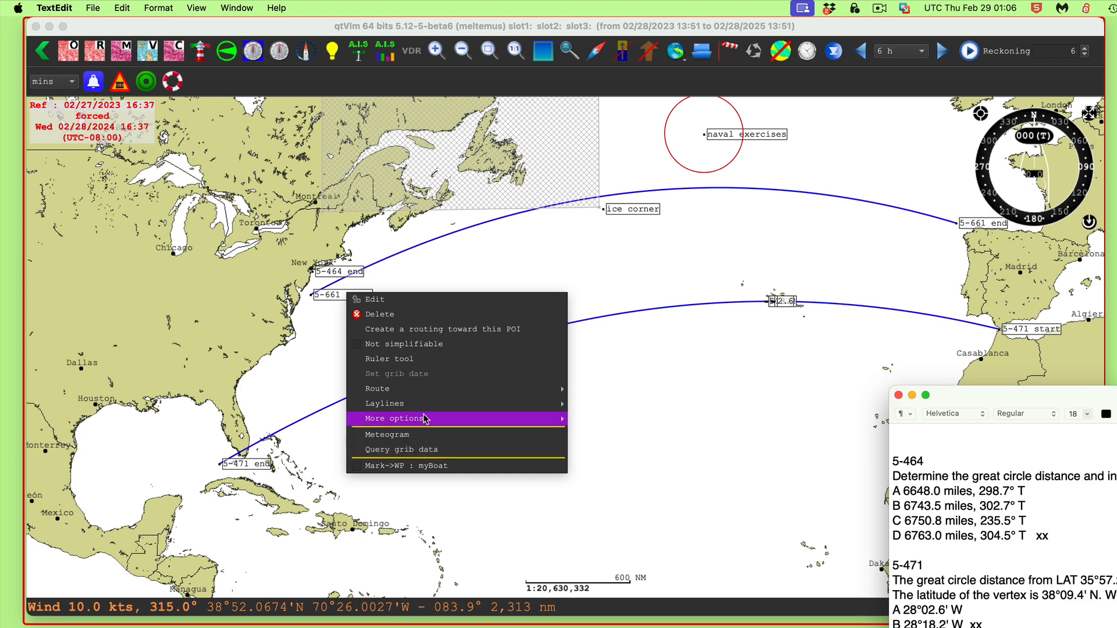
mouse_move(425, 419)
mouse_move(648, 469)
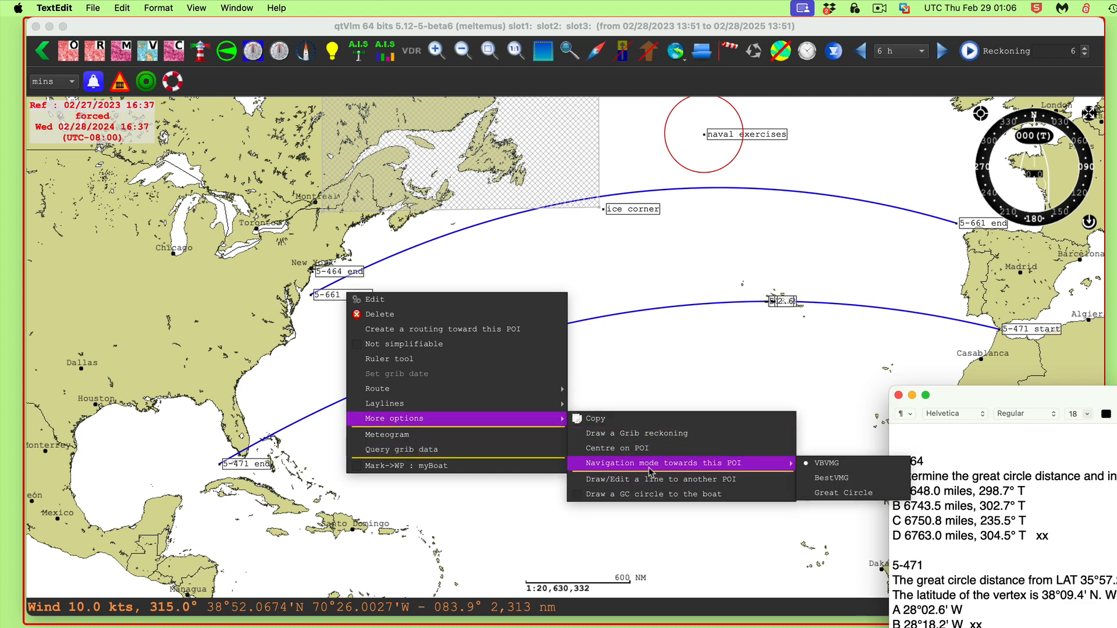
click(759, 479)
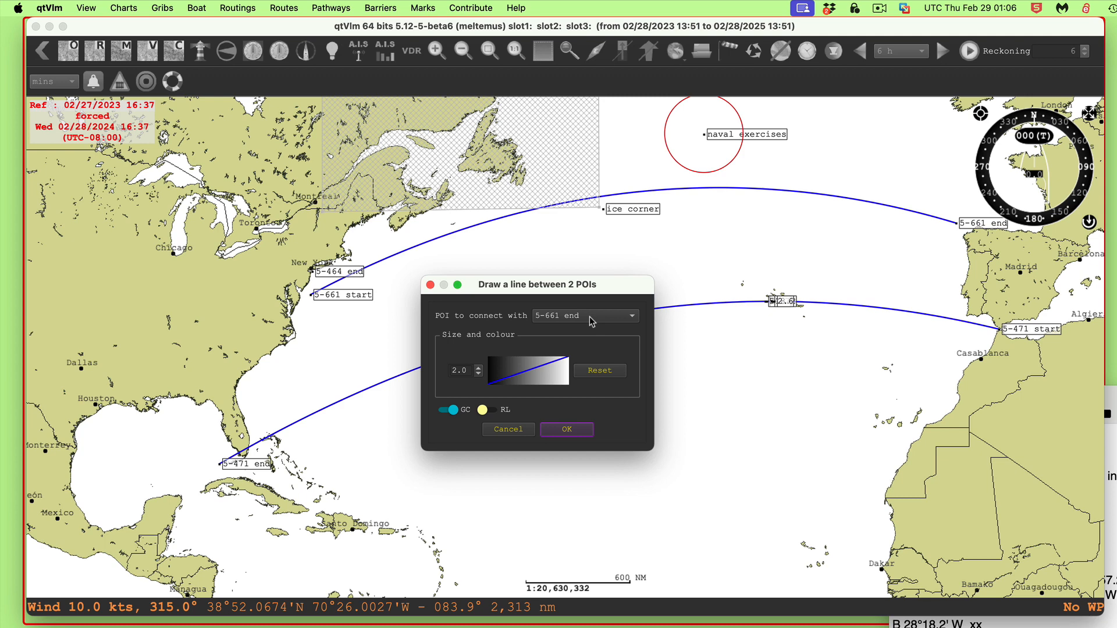
click(532, 371)
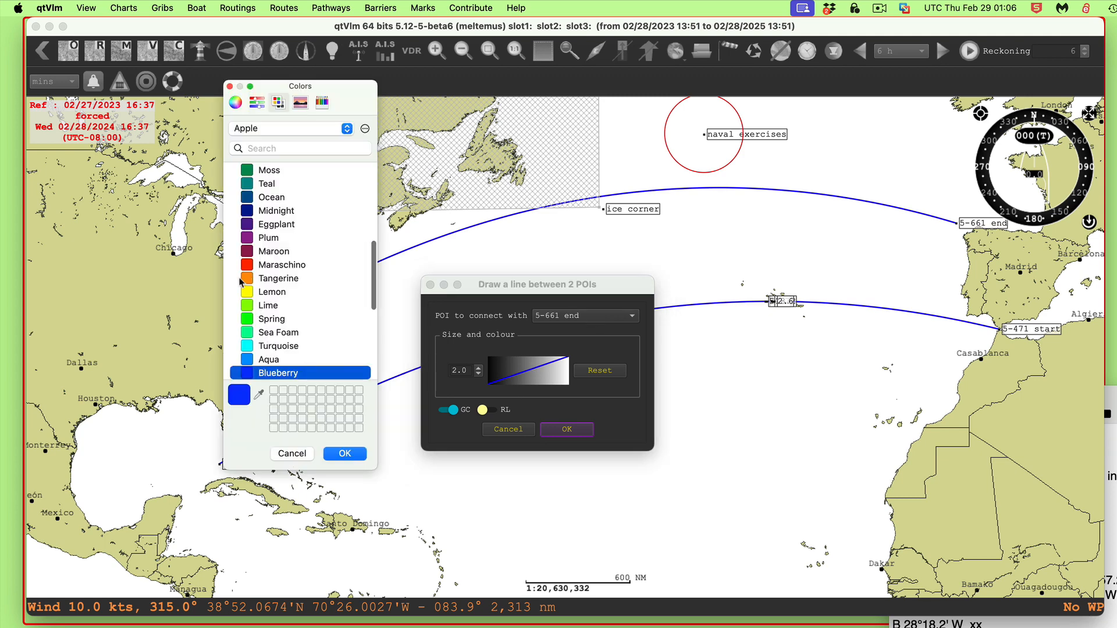
click(254, 279)
click(349, 457)
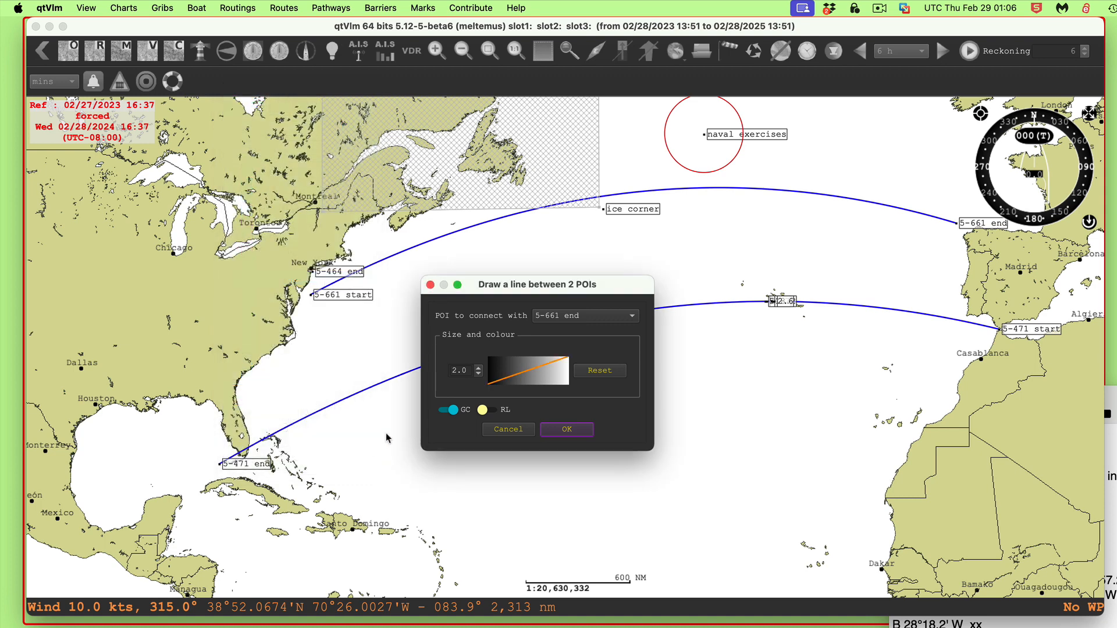
click(567, 429)
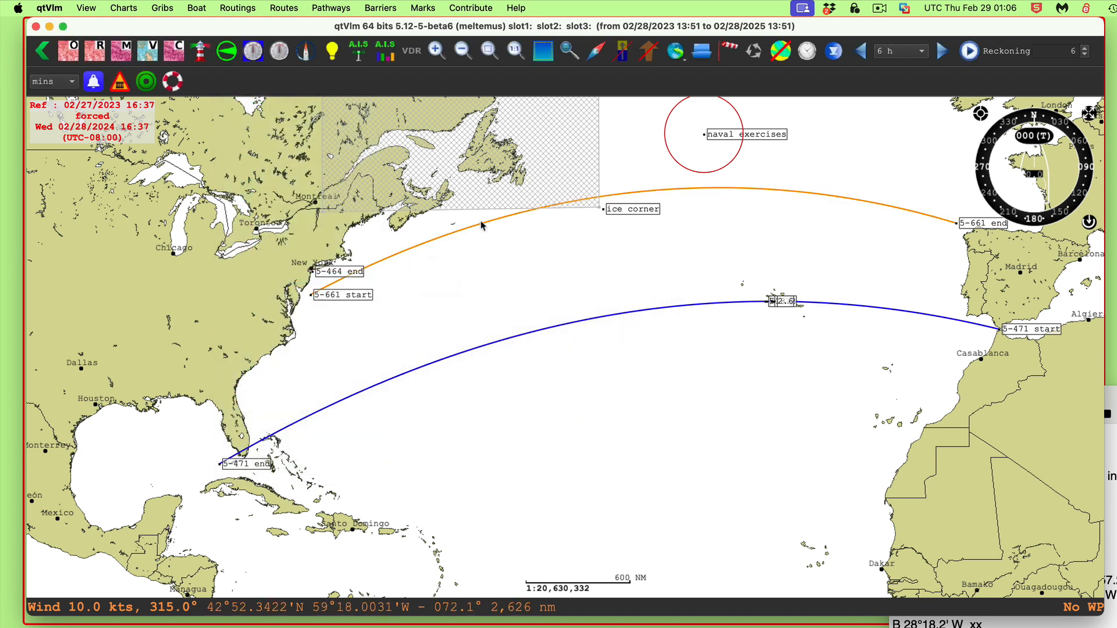
Open the ice corner POI's mark settings to review its 45° N, 45° W position
drag(529, 268, 668, 442)
drag(807, 435, 722, 402)
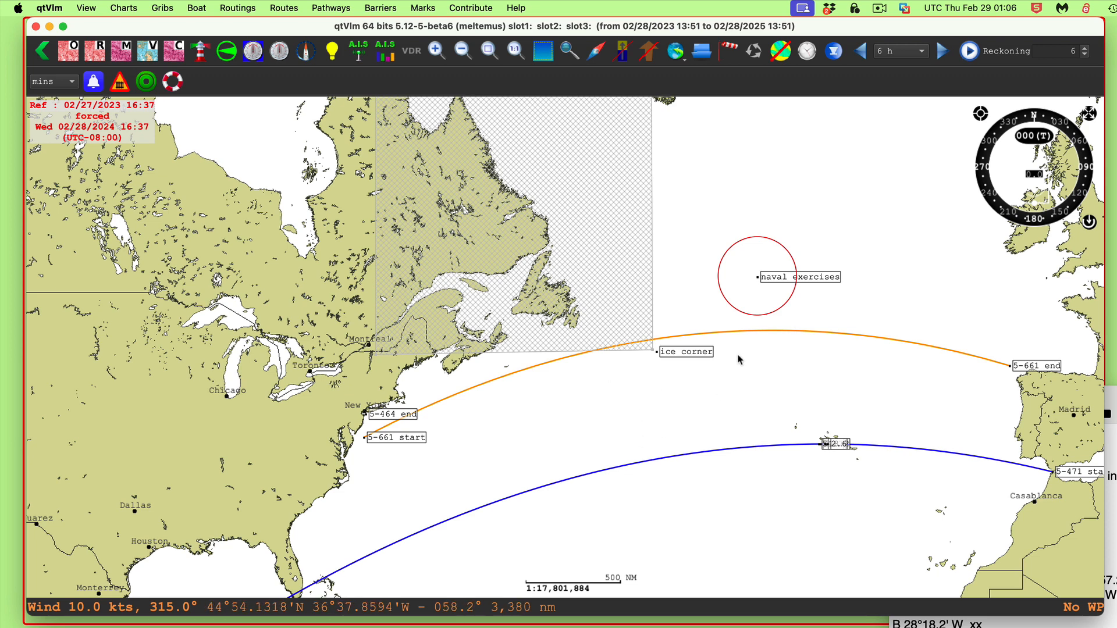
right_click(681, 352)
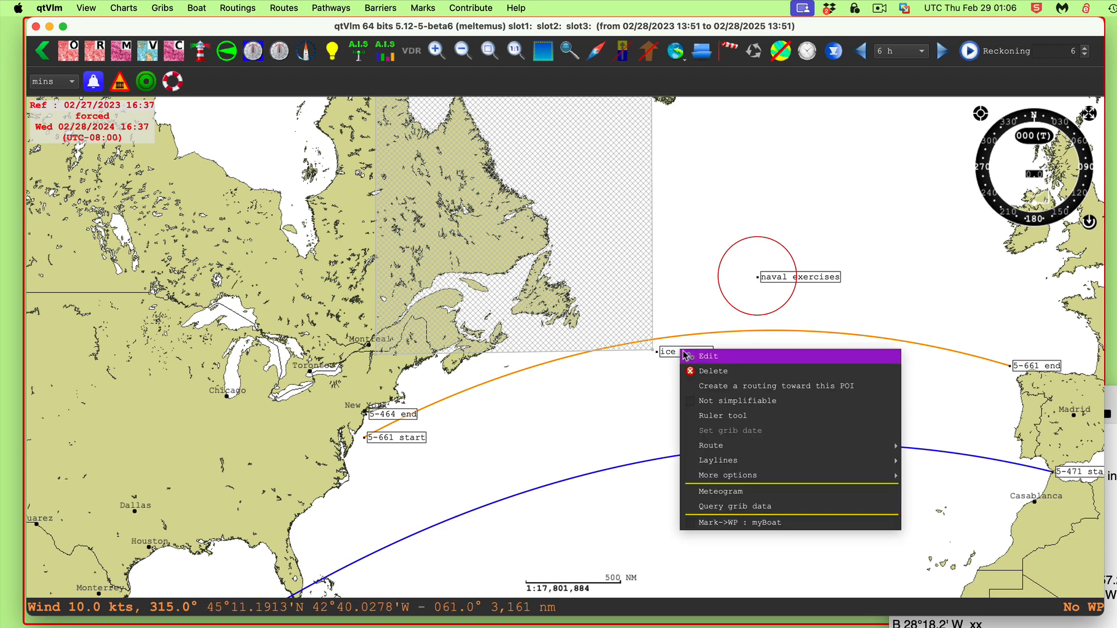
click(721, 364)
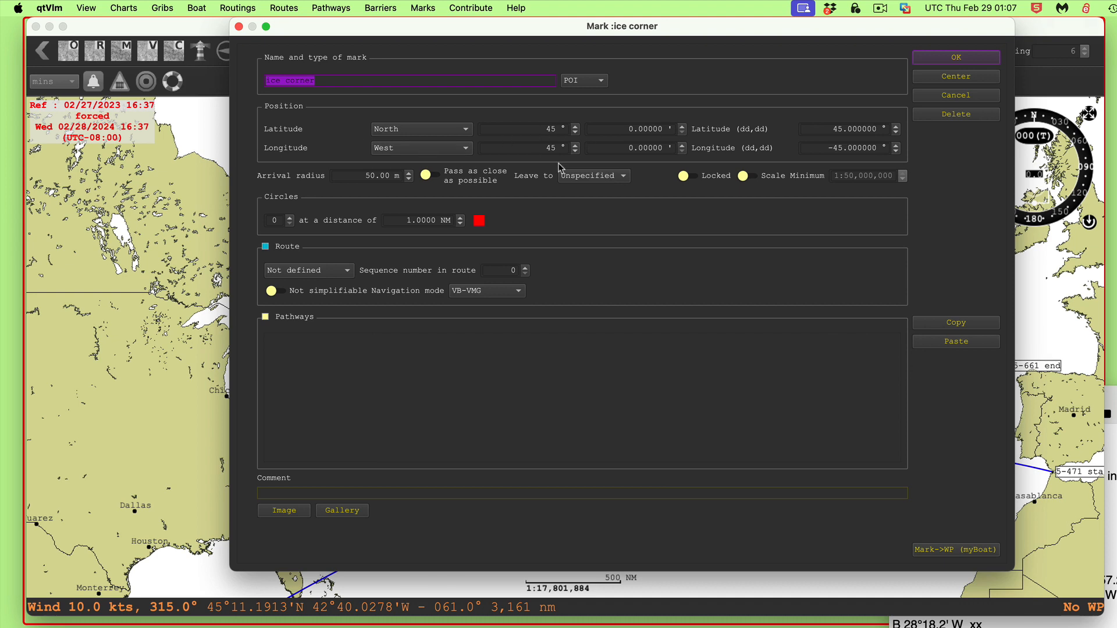
click(945, 60)
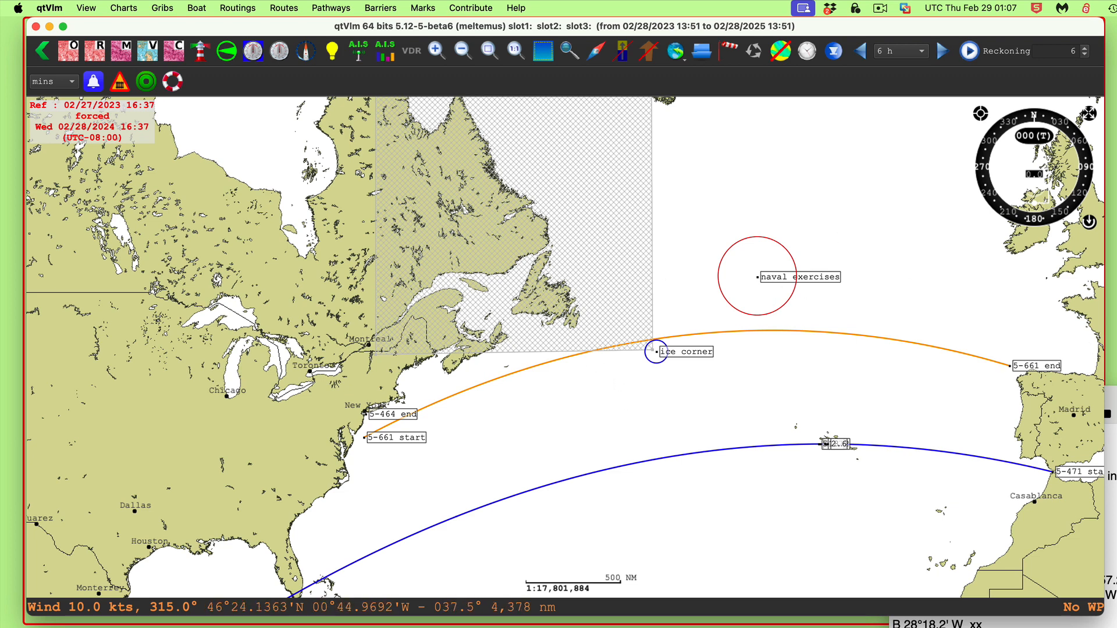
Compare the naval exercises POI's position and 150 NM circle with the question's 50°00' N, 35°00' W exercise area
right_click(785, 277)
click(847, 285)
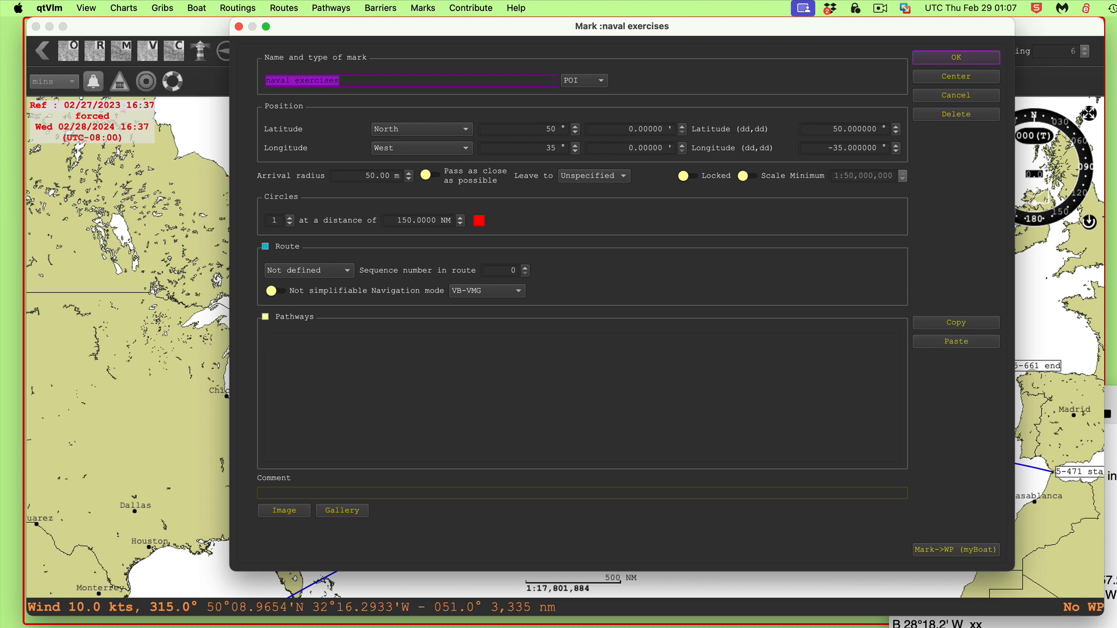
drag(1116, 414, 609, 61)
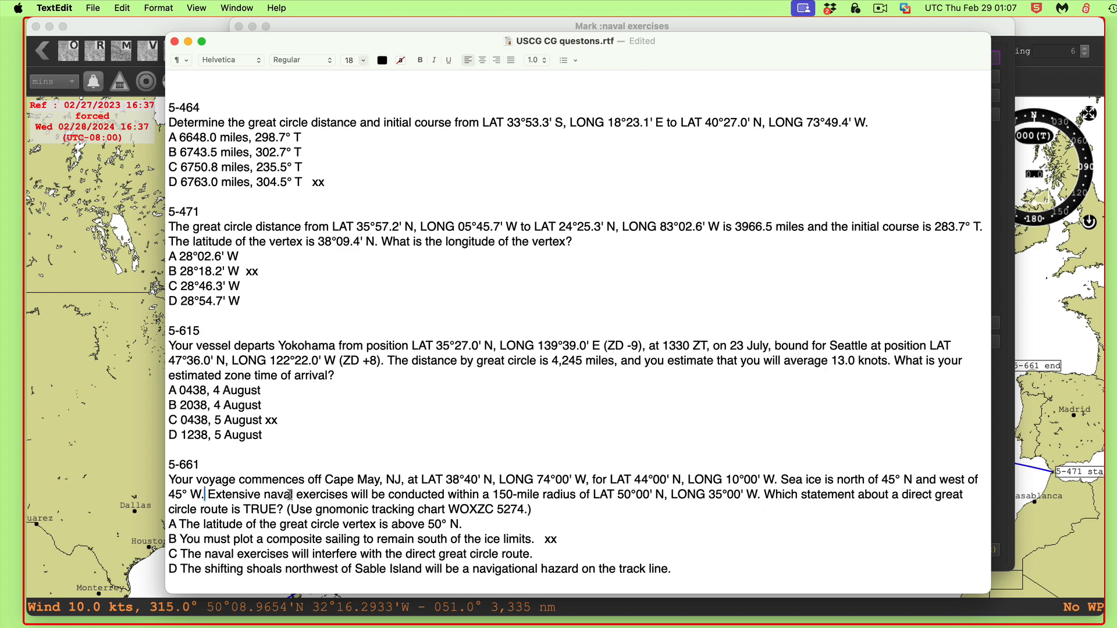
drag(543, 494, 716, 496)
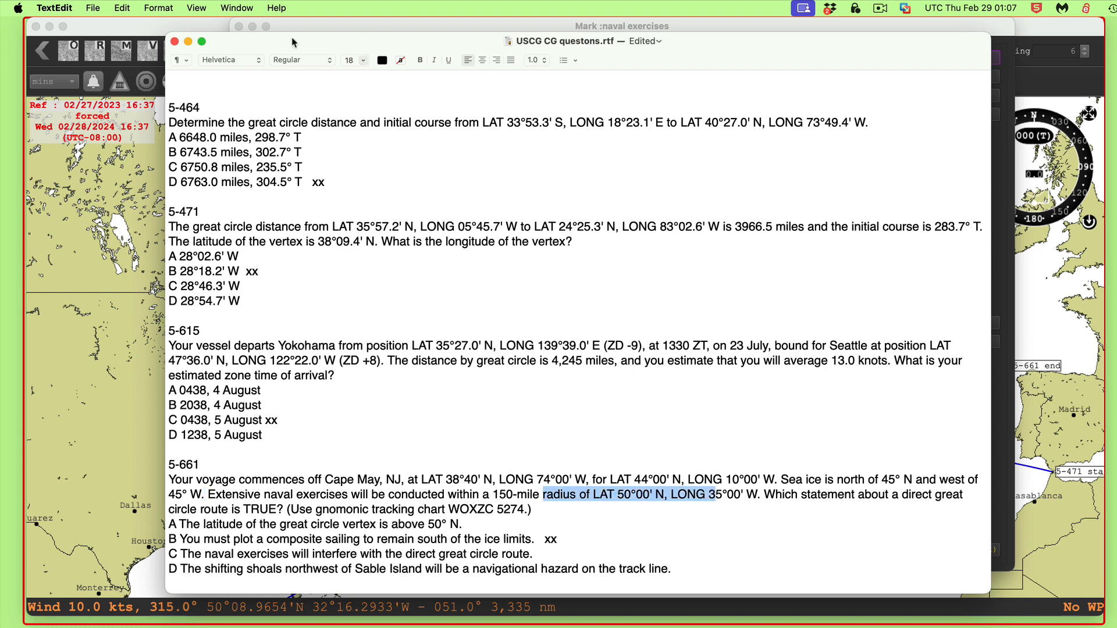
drag(294, 42, 1016, 378)
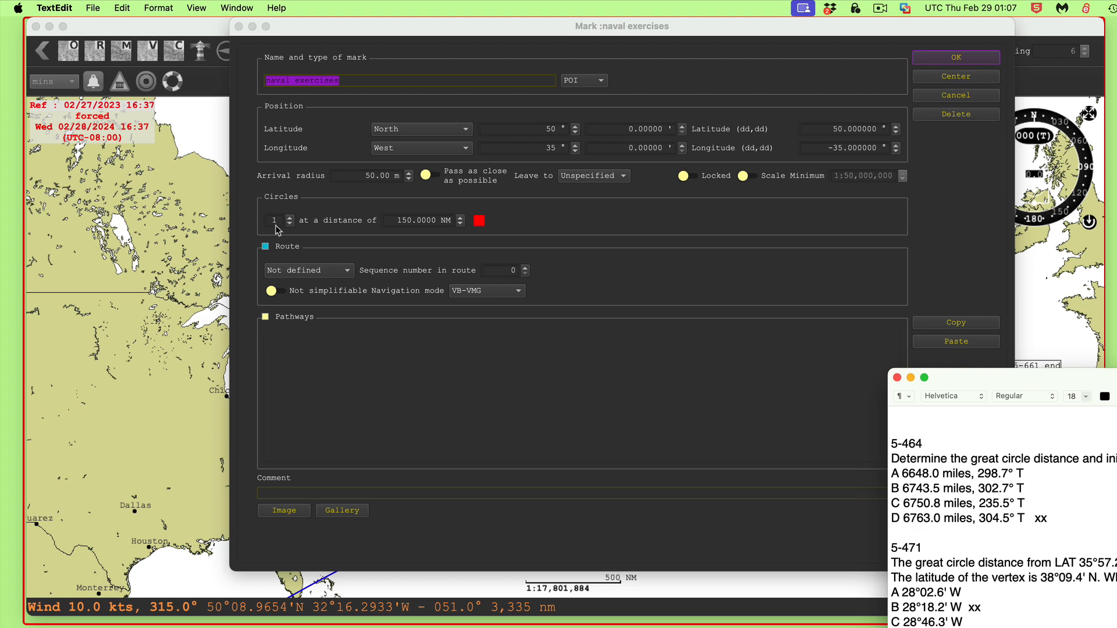
drag(940, 376, 1116, 407)
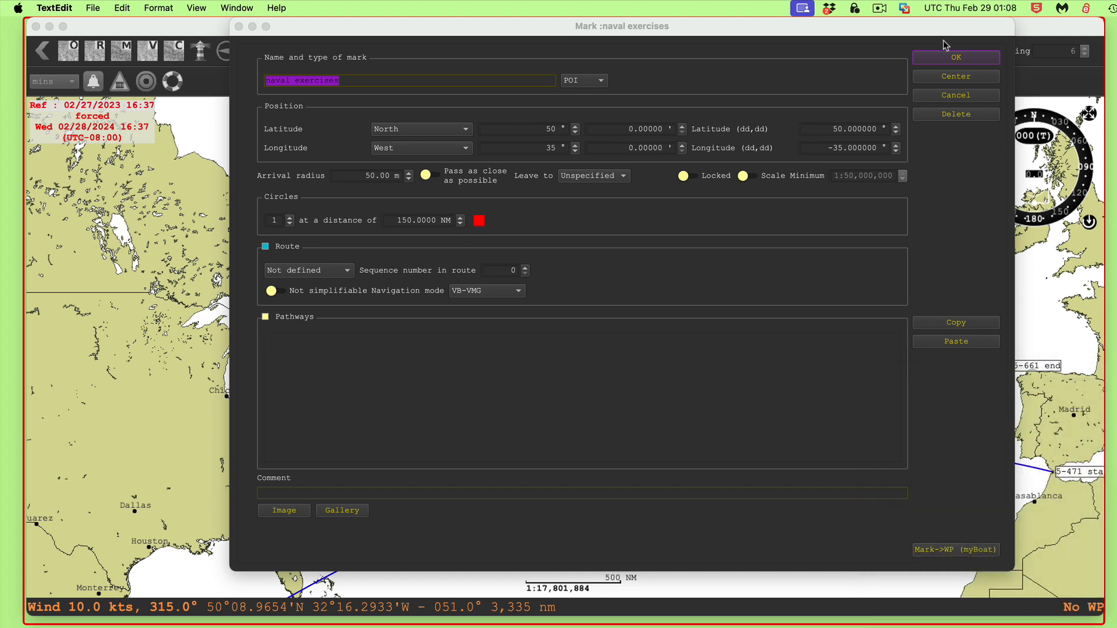
click(952, 60)
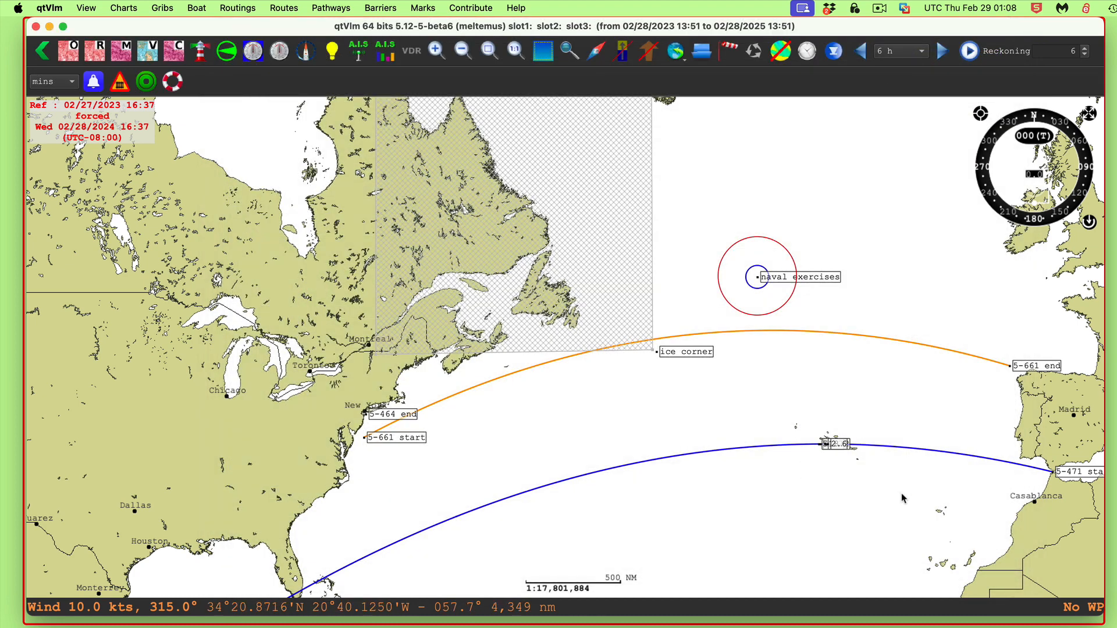
Compare question 5-661's answer choices with the orange track, ice corner and naval exercises circle
drag(786, 515, 784, 427)
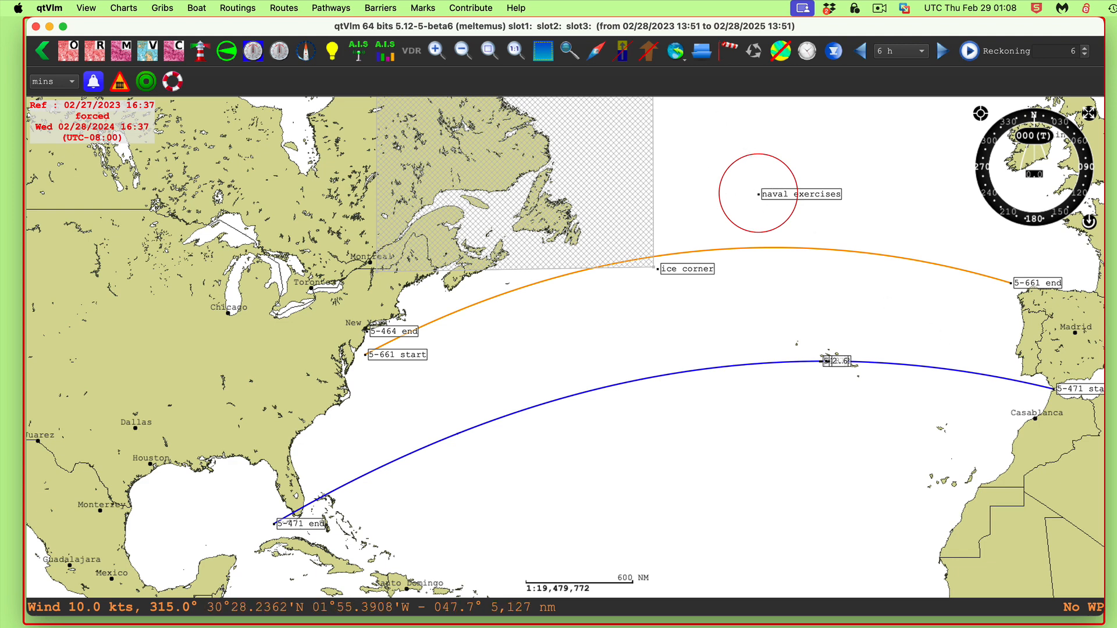
key(super+Tab)
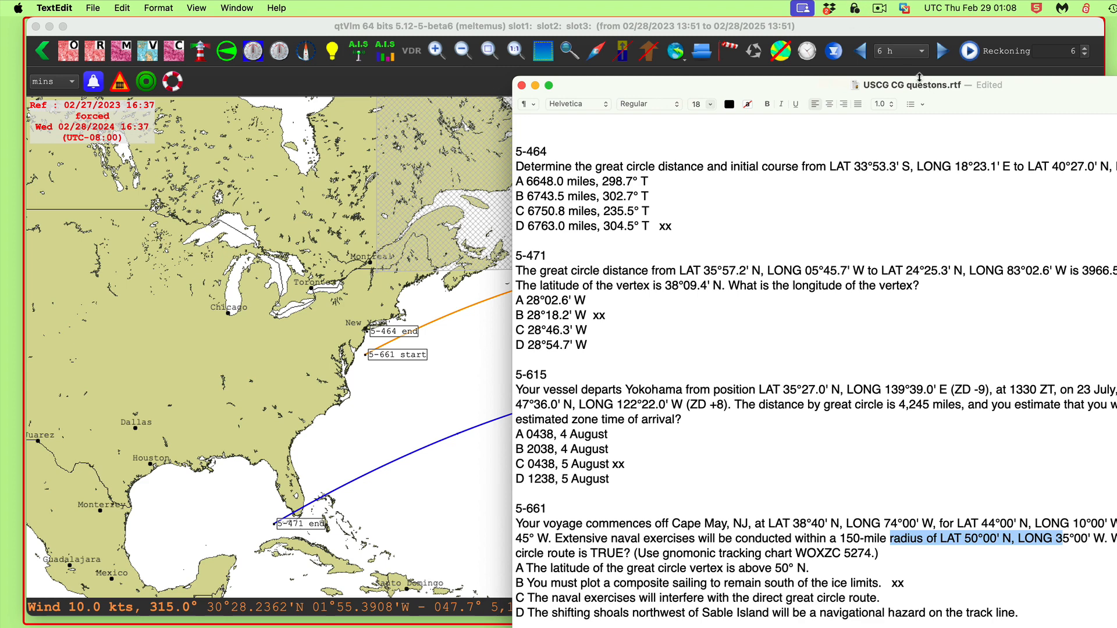
drag(919, 77, 736, 19)
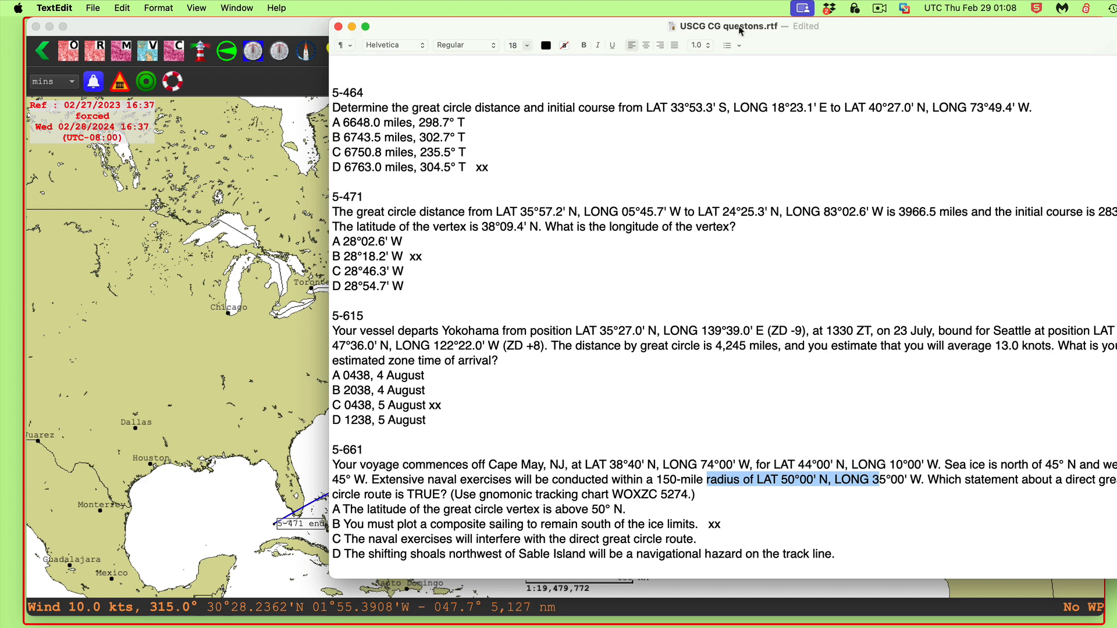
drag(835, 35, 1116, 597)
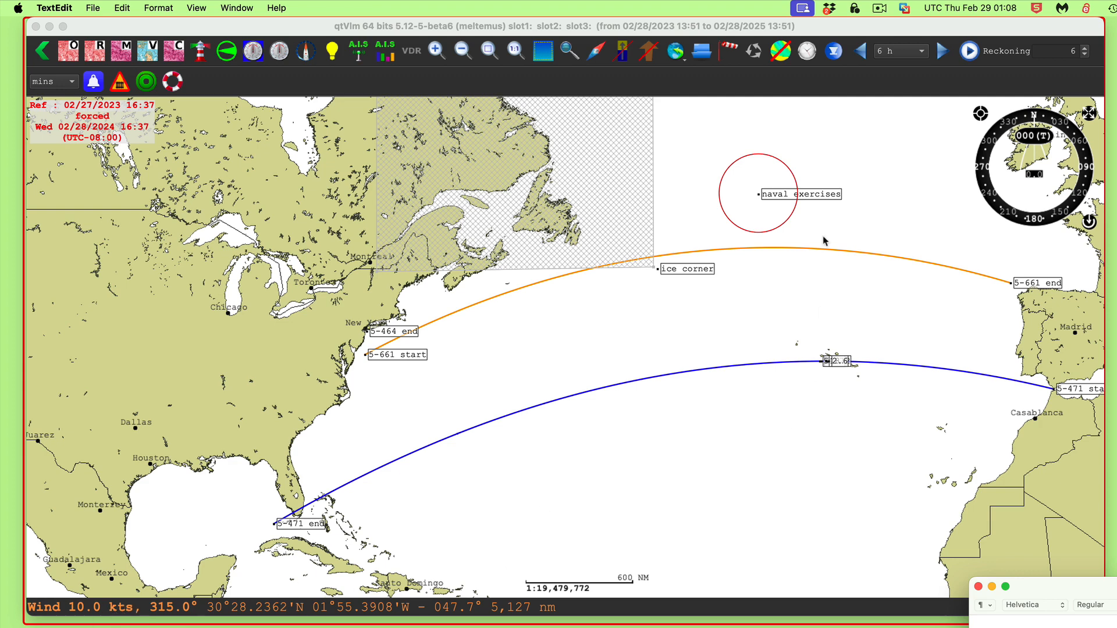
click(761, 279)
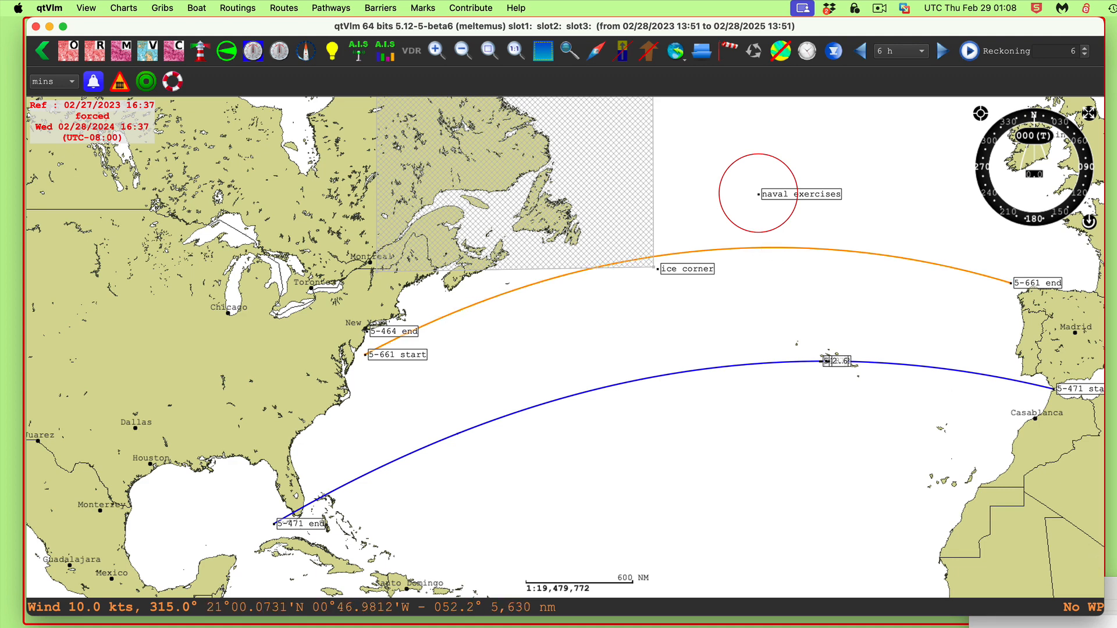
key(super+Tab)
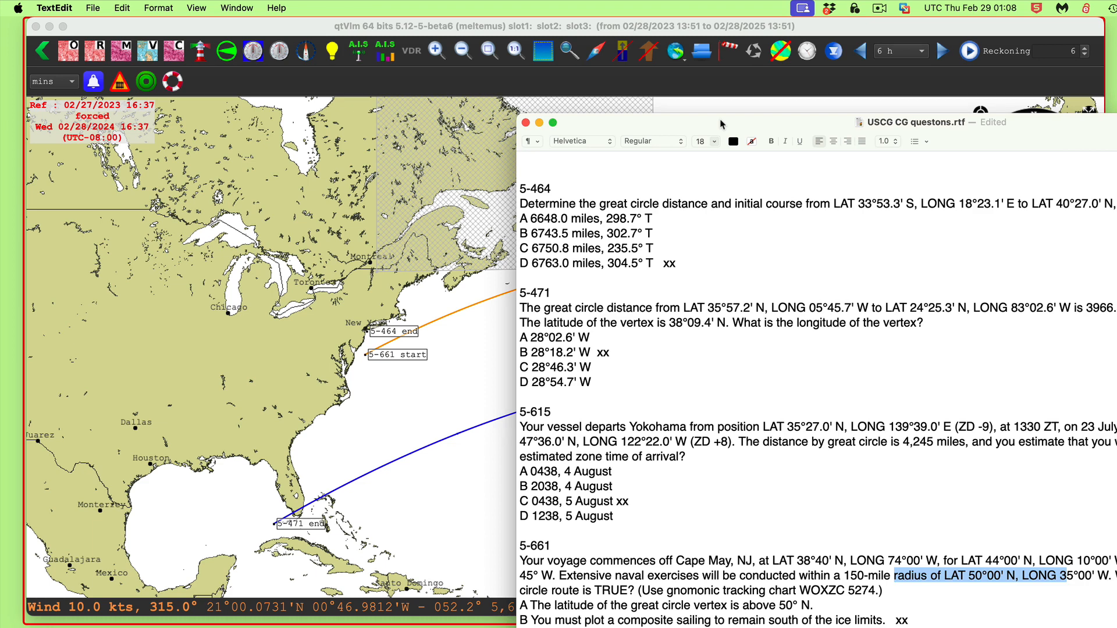
drag(721, 124, 1058, 623)
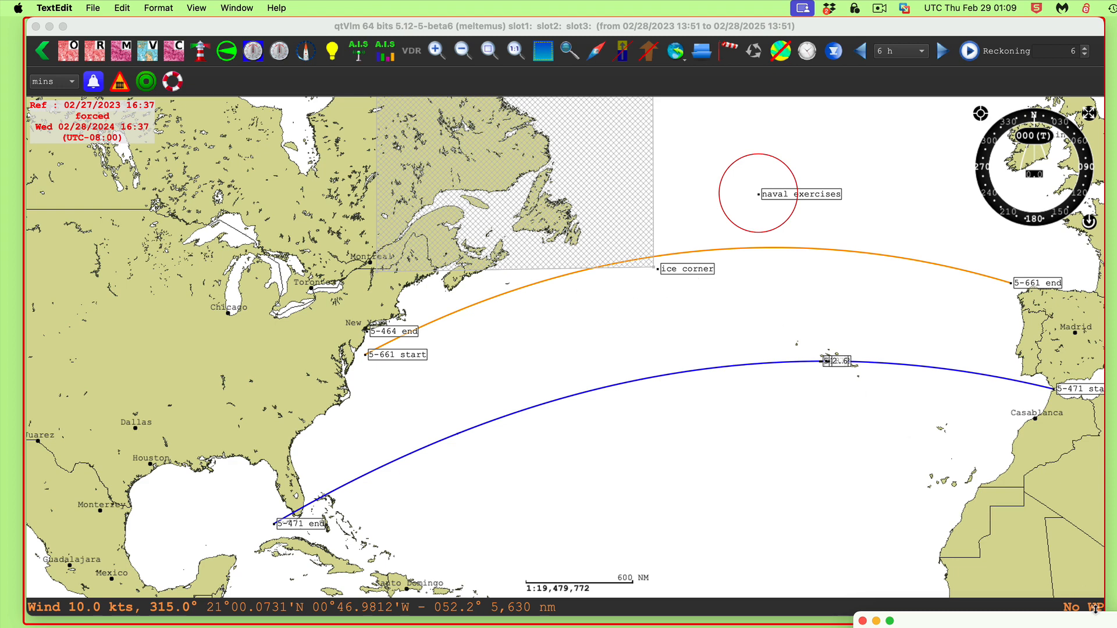
drag(1086, 621, 707, 159)
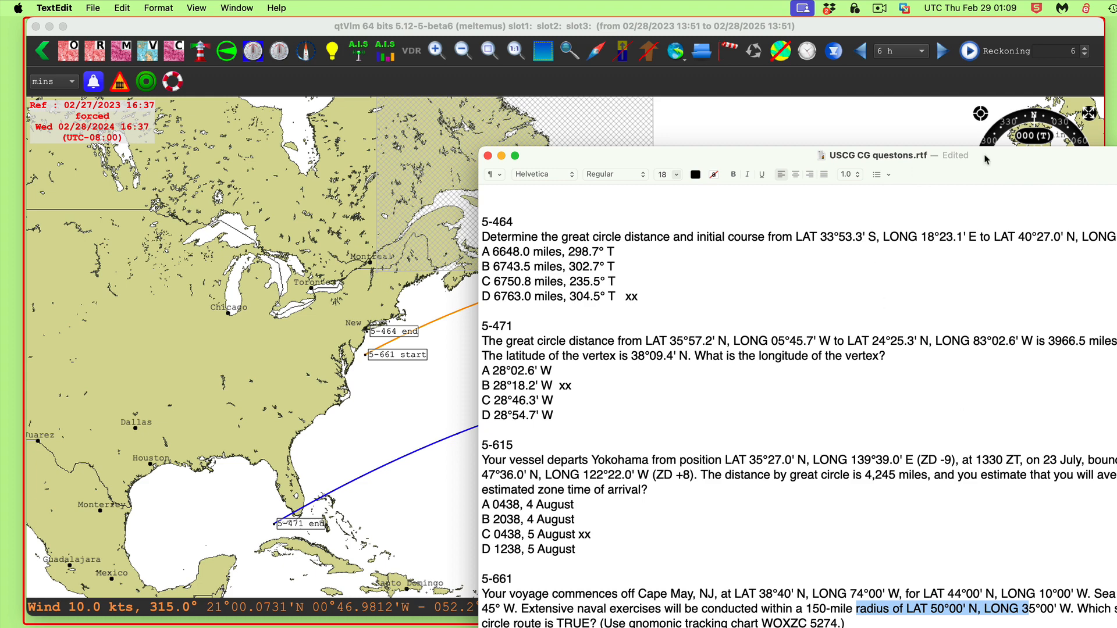
drag(1014, 173, 1002, 620)
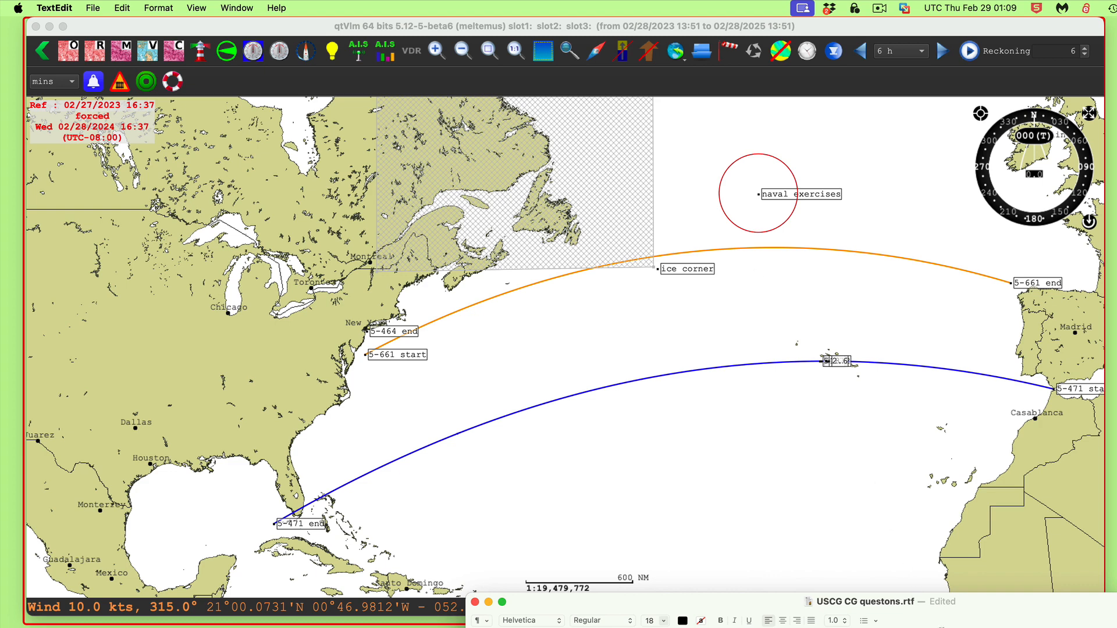
drag(1000, 614, 903, 103)
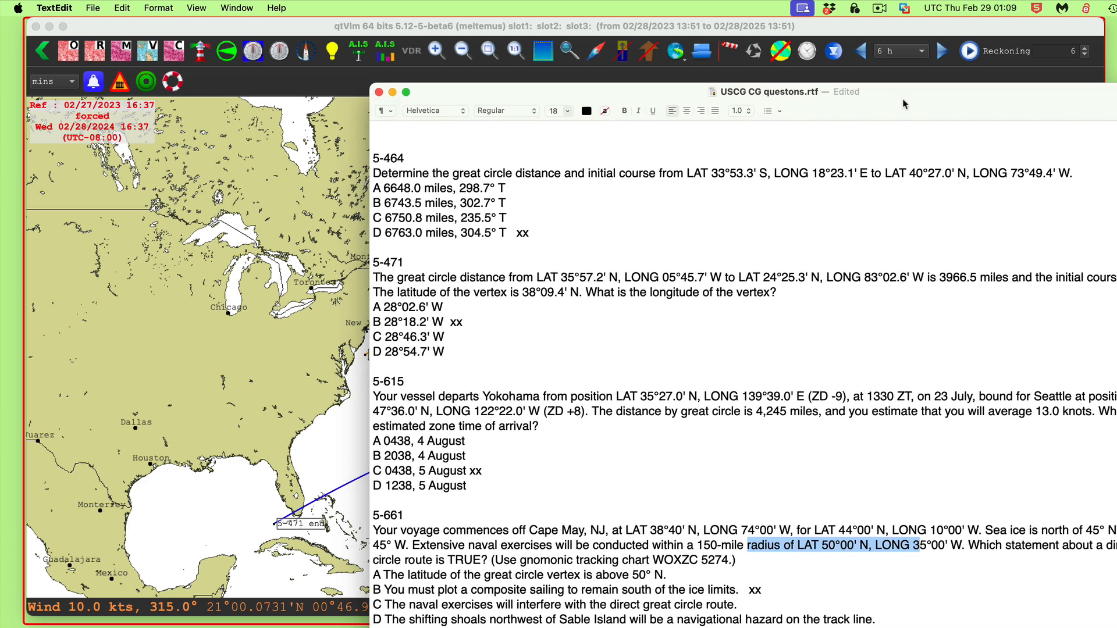
Move the question document aside and examine Sable Island's position relative to the orange 5-661 great circle track
drag(902, 104, 903, 104)
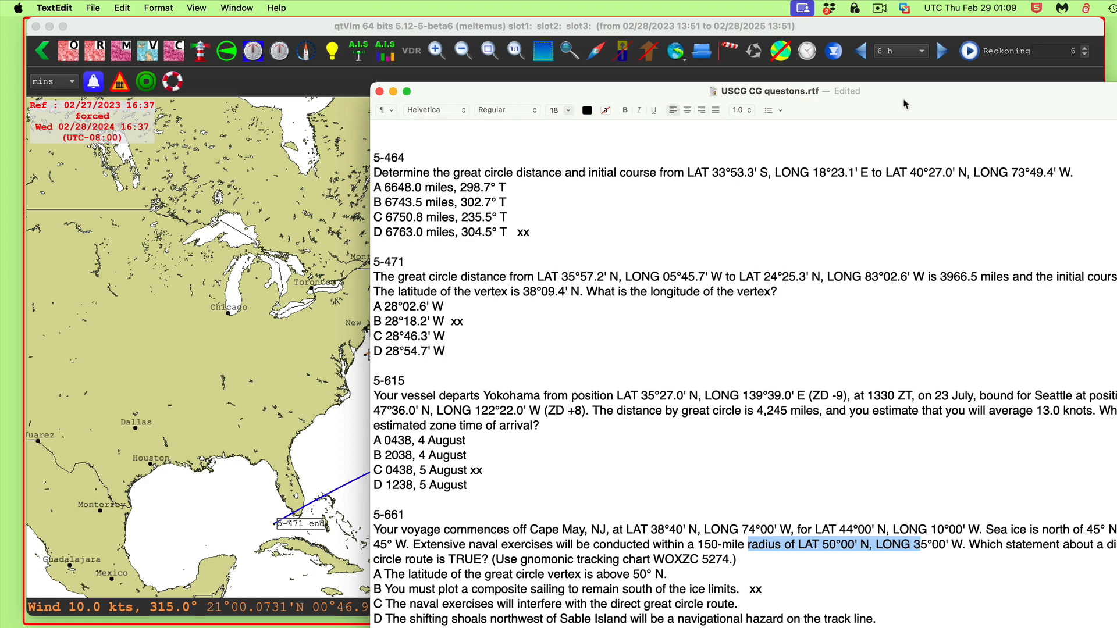
drag(903, 104, 1116, 607)
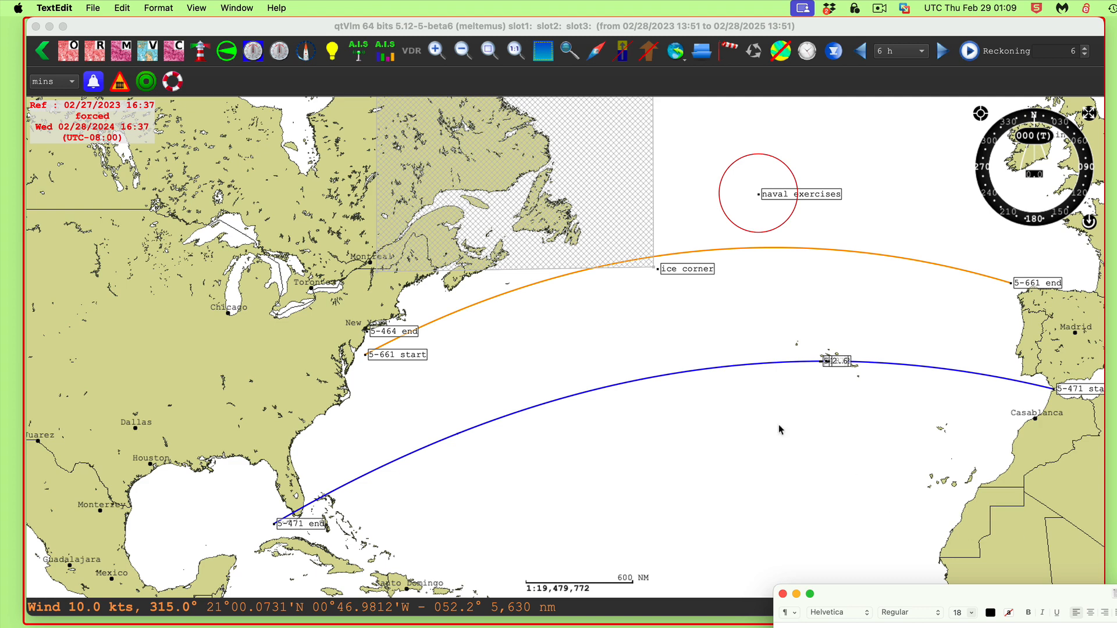
scroll(514, 292, up, 4)
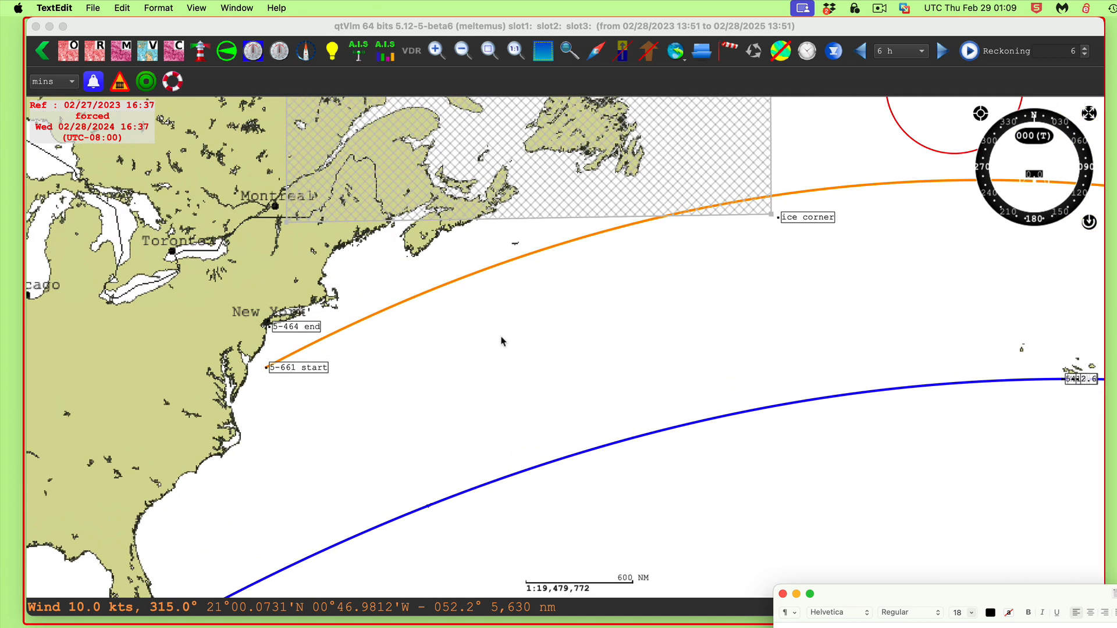
drag(570, 284, 633, 379)
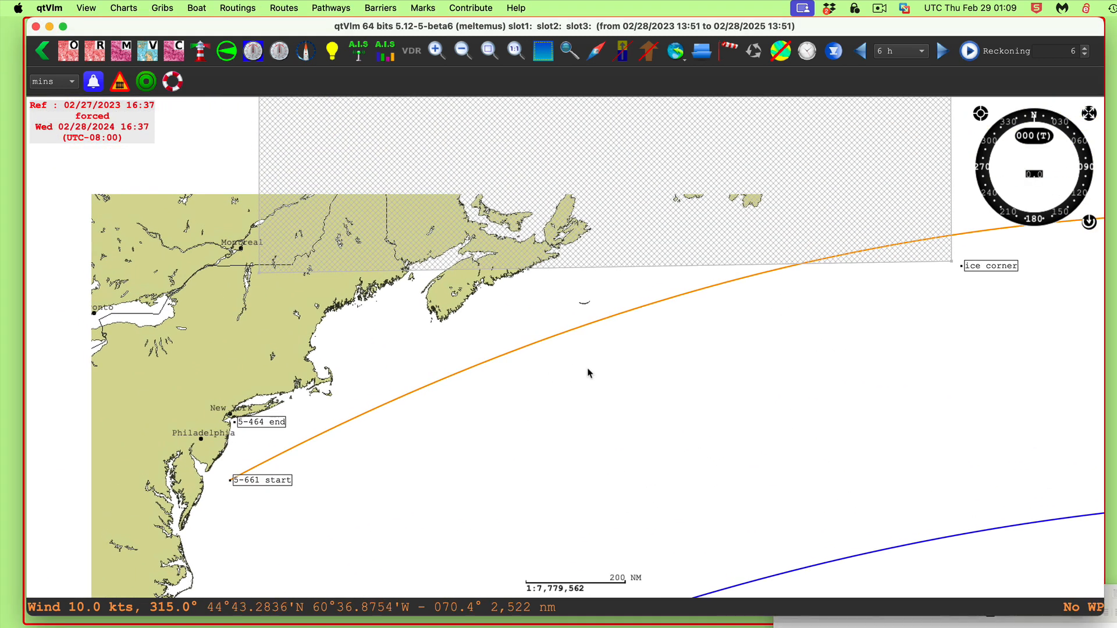
scroll(601, 289, up, 1)
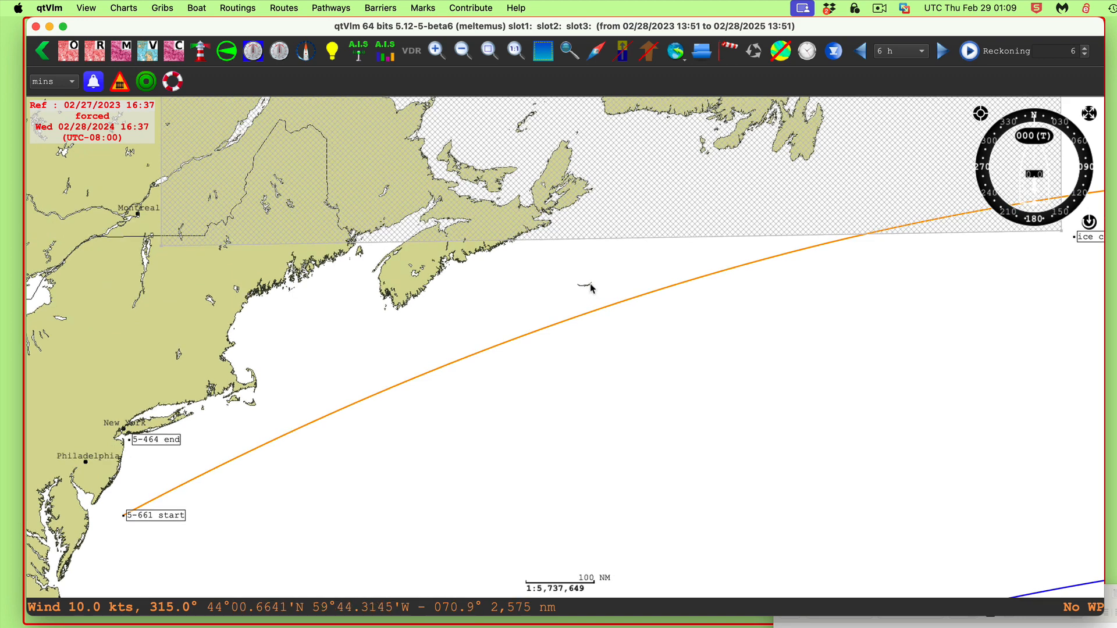
scroll(585, 300, up, 1)
scroll(590, 309, up, 4)
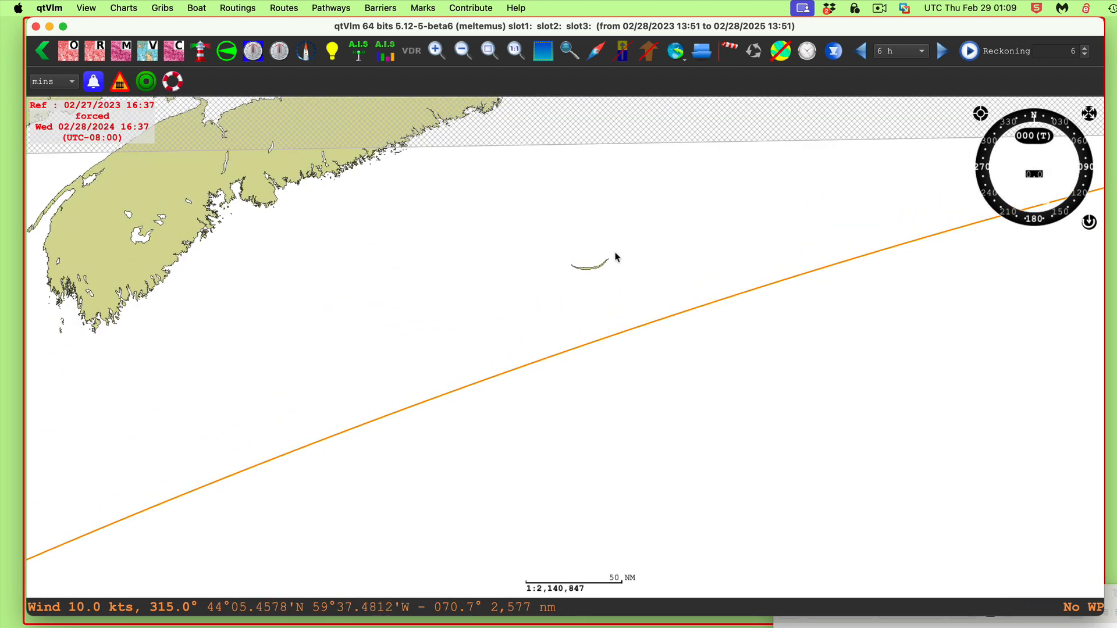
scroll(585, 274, up, 2)
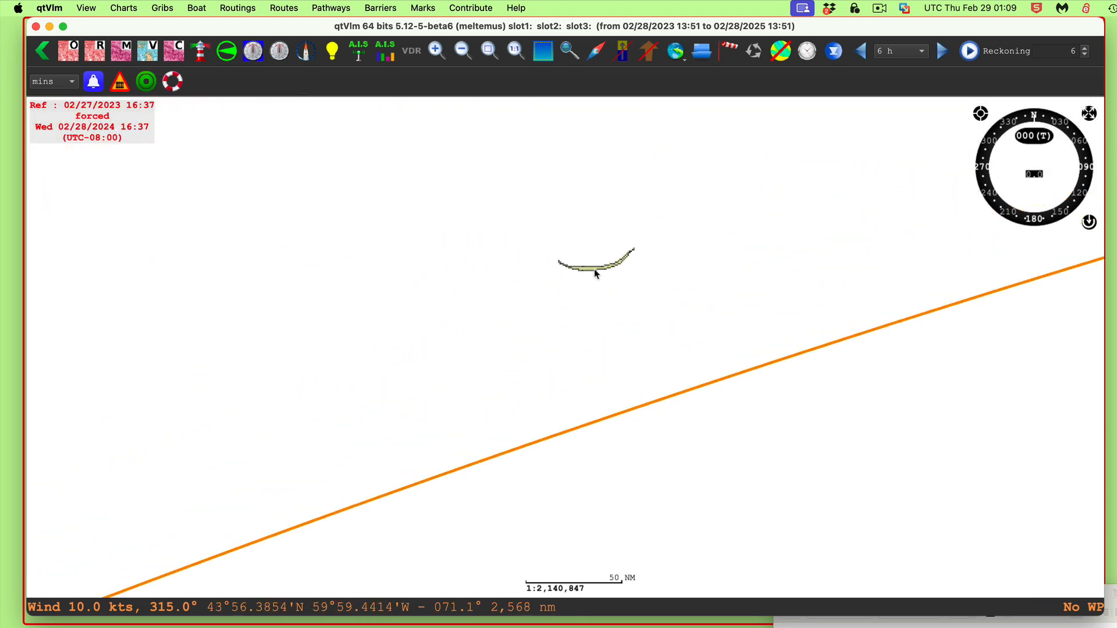
scroll(596, 269, up, 1)
scroll(607, 272, down, 2)
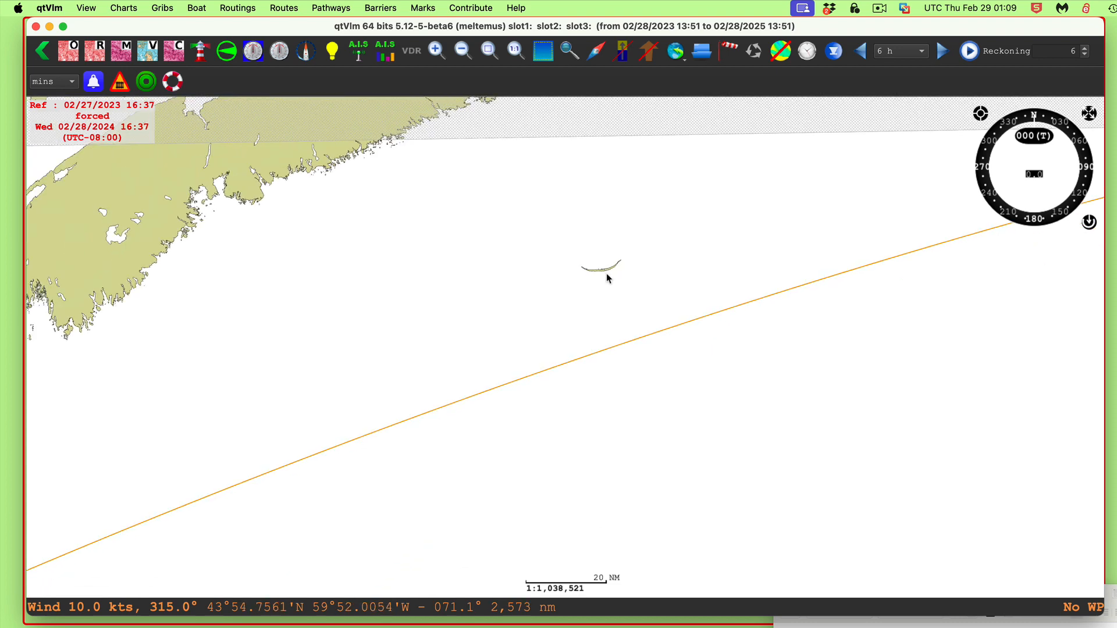
scroll(589, 280, up, 2)
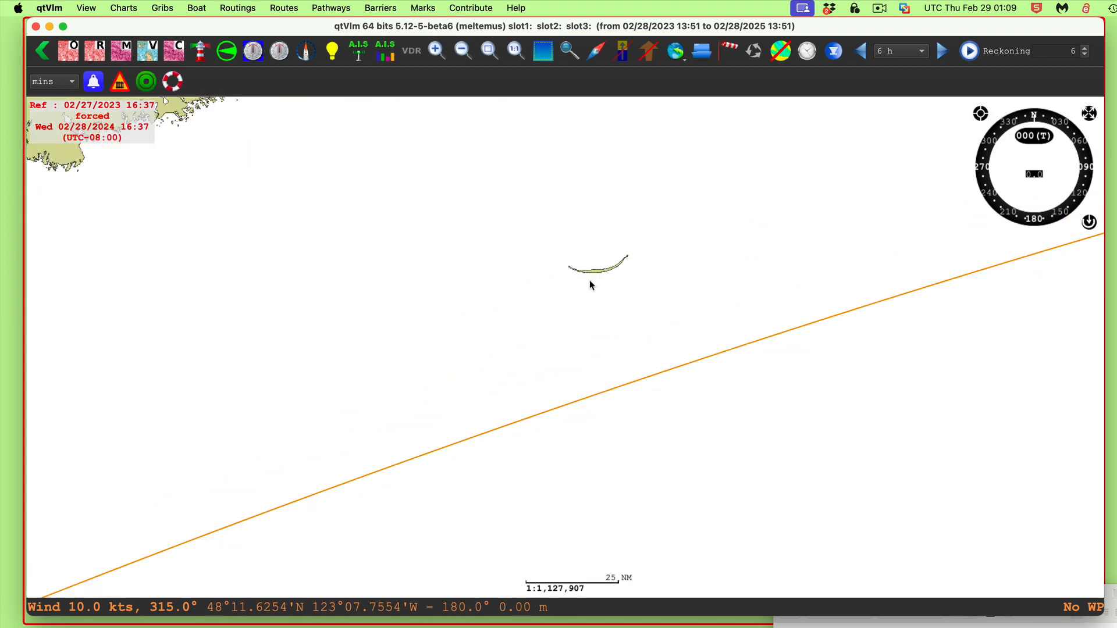
scroll(589, 280, down, 2)
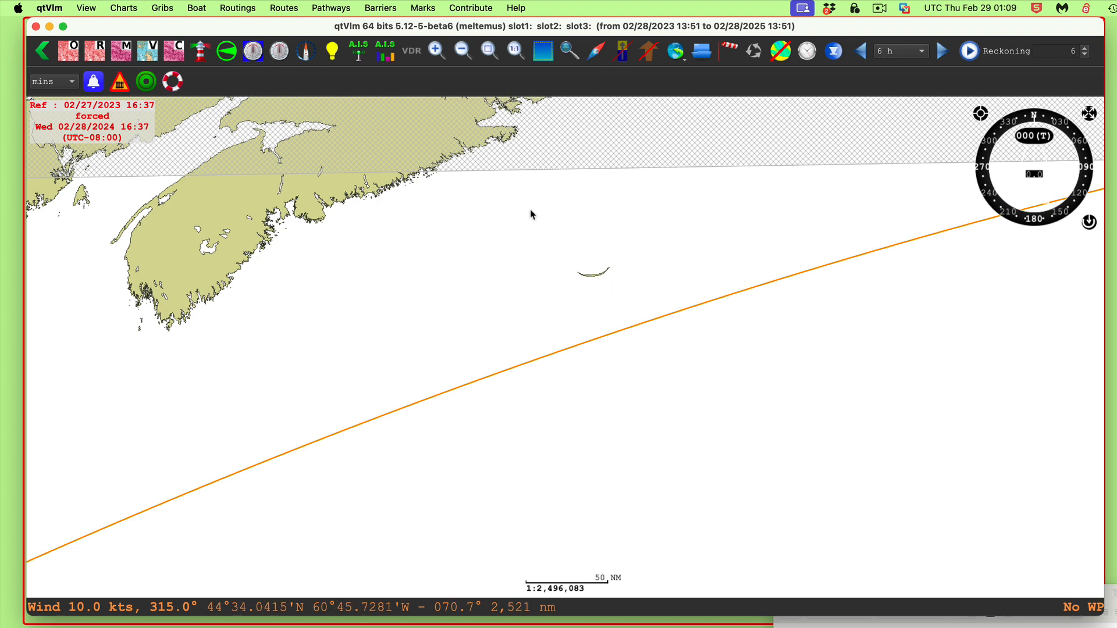
Bring the USCG CG questons document back over the chart to reread question 5-661
drag(1114, 605, 1109, 543)
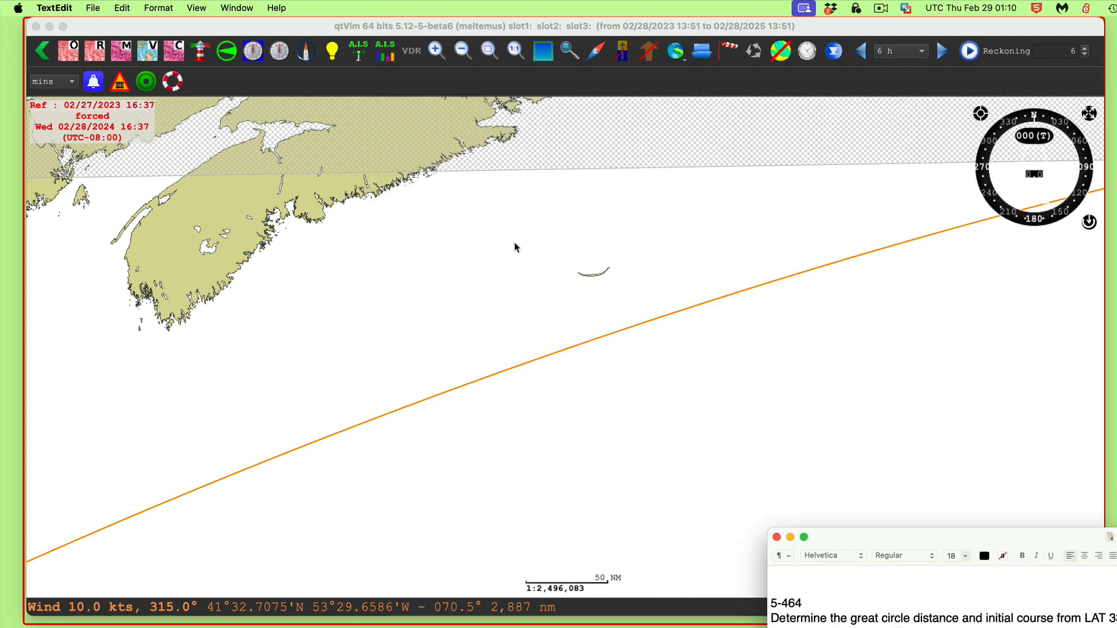
scroll(823, 409, down, 1)
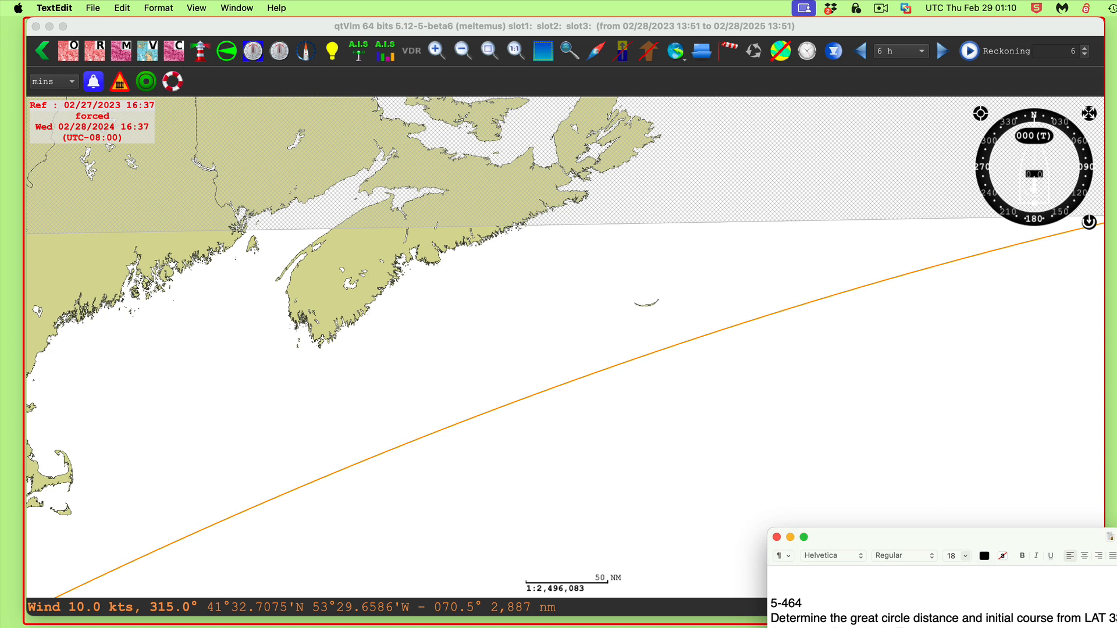
drag(1116, 552, 837, 73)
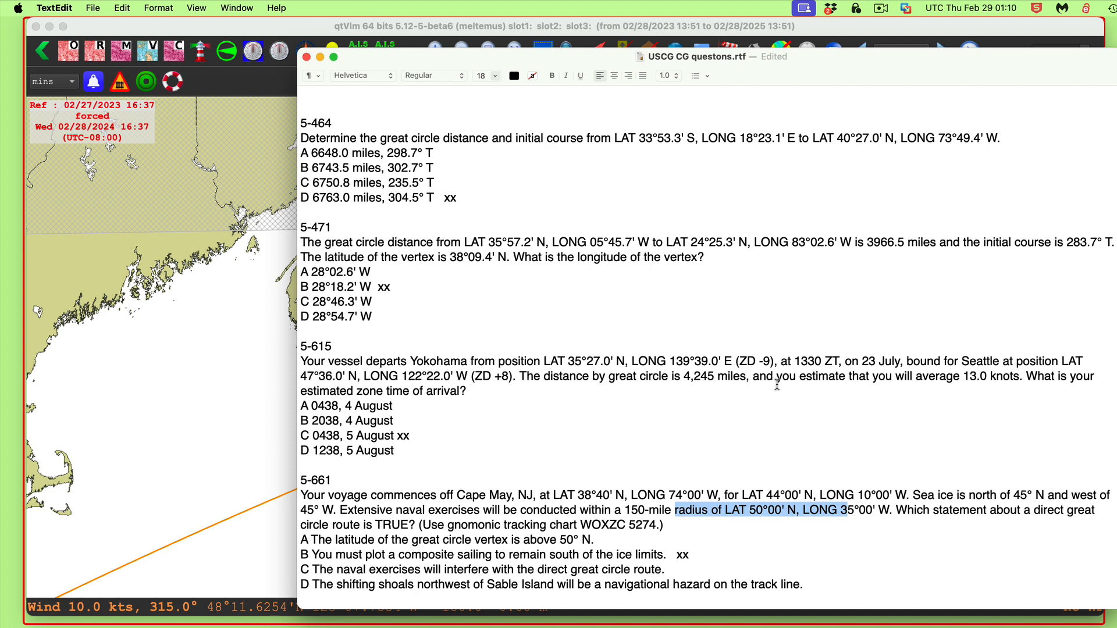
click(881, 11)
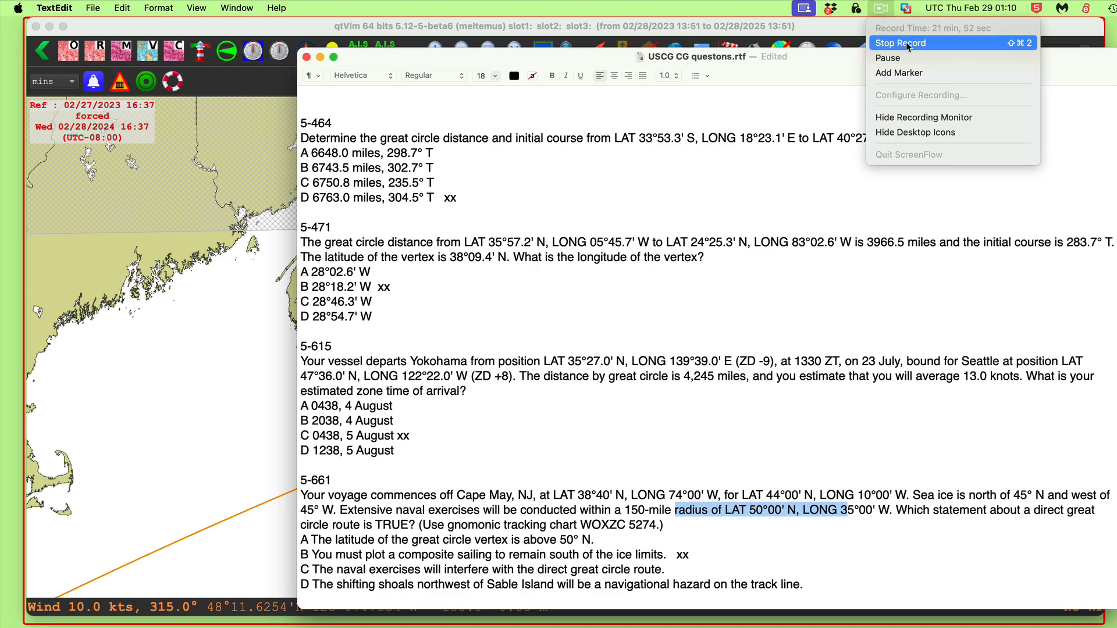